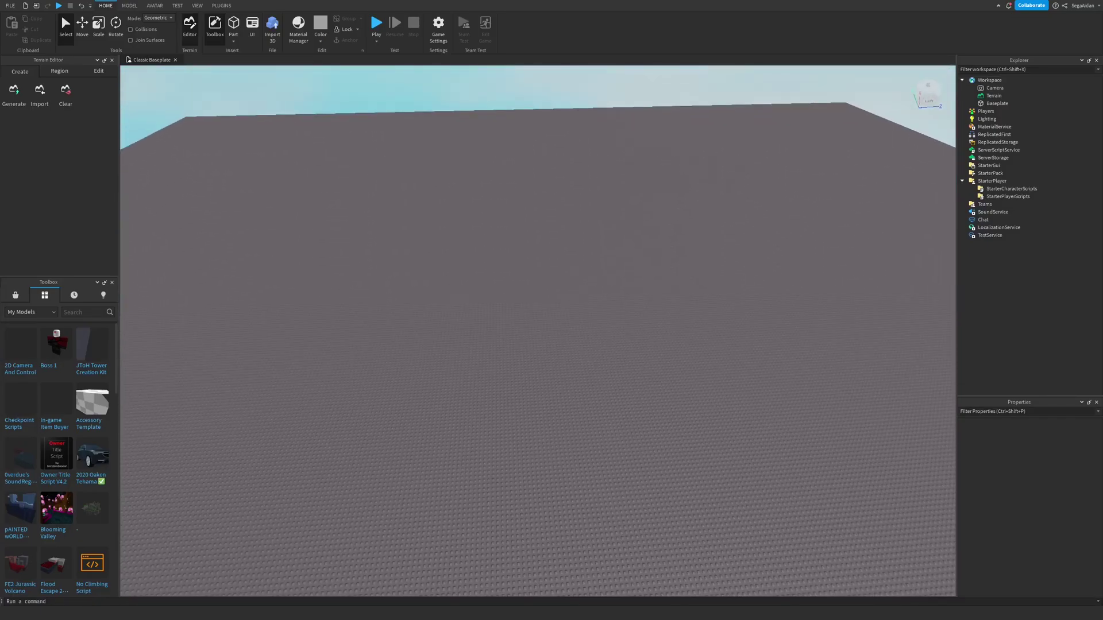
Add a spawn location to the baseplate and scale it down to 3, 1, 3 studs.
click(129, 5)
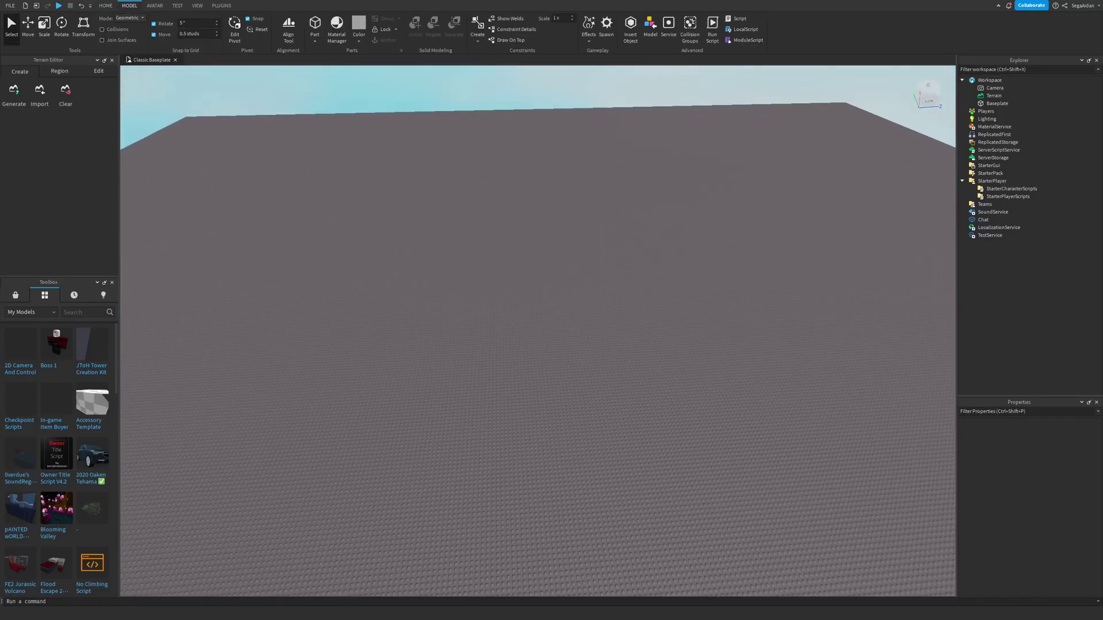
click(606, 28)
key(w)
mouse_move(538, 287)
right_down()
mouse_move(540, 333)
mouse_move(542, 284)
right_up()
key(w)
key(ctrl+3)
key(w)
drag(694, 323, 544, 329)
key(w)
right_drag(544, 329, 597, 362)
drag(744, 321, 505, 327)
key(s)
right_drag(505, 327, 647, 347)
key(a)
drag(520, 330, 562, 369)
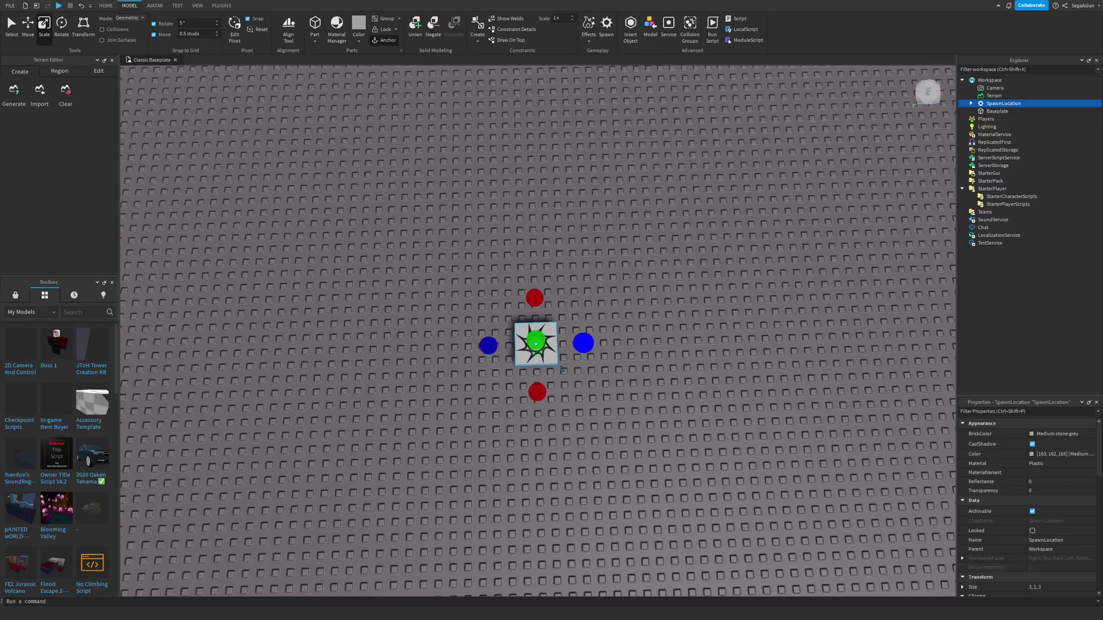
Replace the baseplate with a small dark stone grey part directly beneath the spawn location.
click(668, 397)
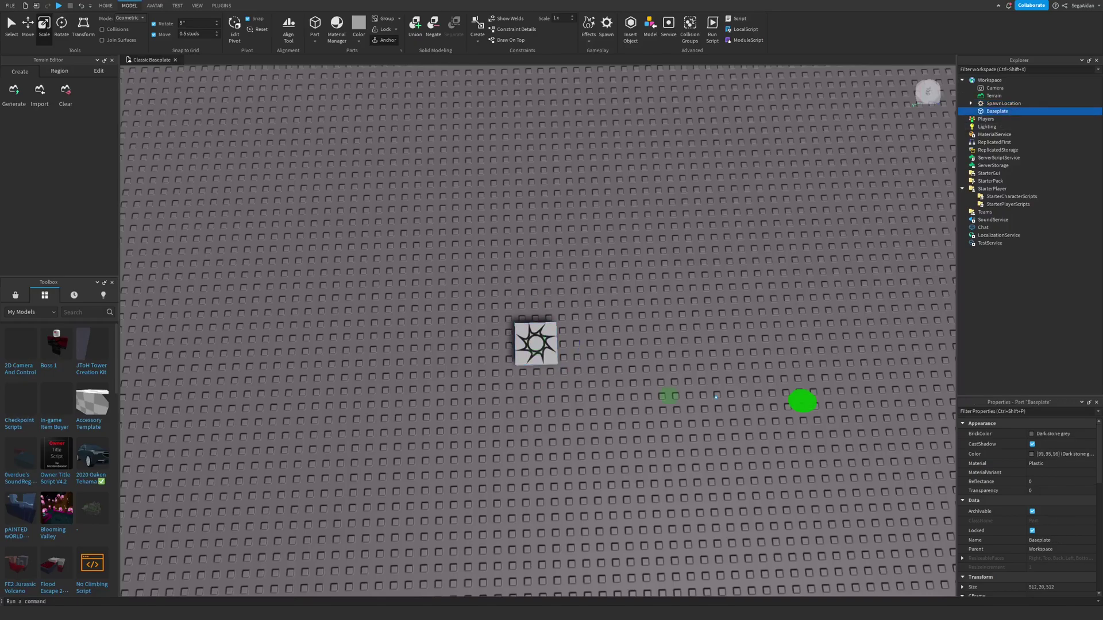
right_drag(668, 397, 635, 330)
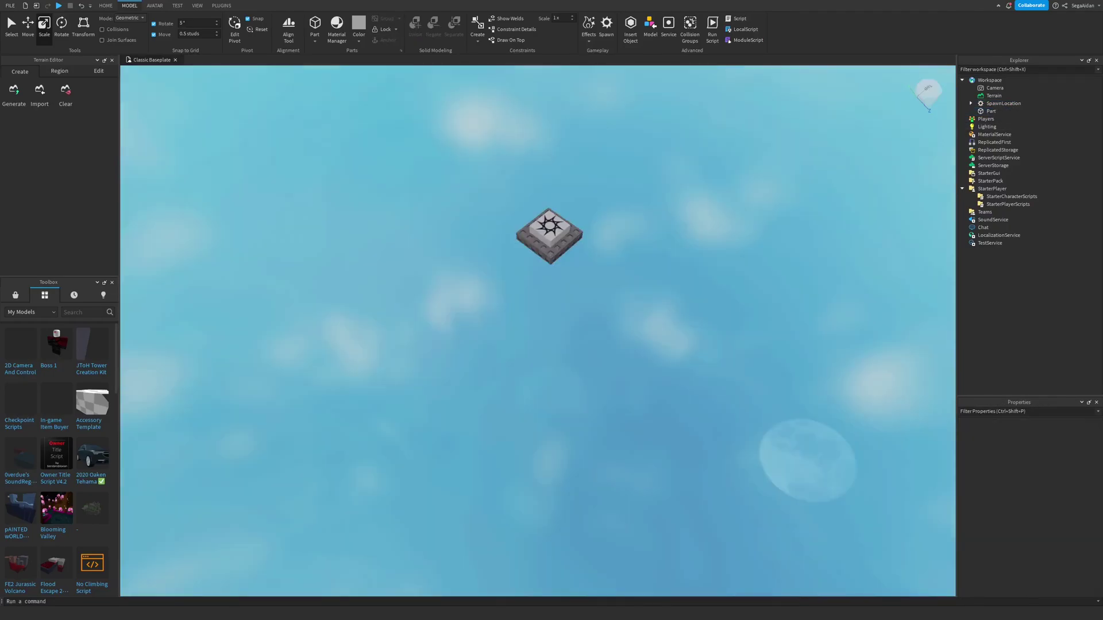
right_drag(538, 331, 540, 386)
key(w)
right_drag(537, 331, 598, 368)
key(a)
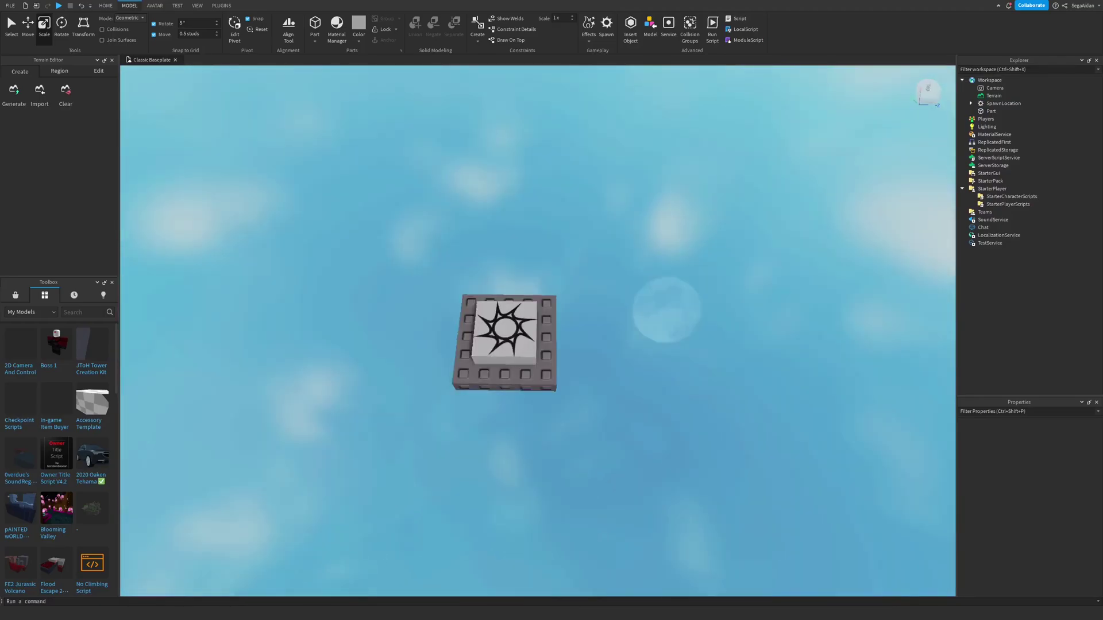
Set the game's avatar type to R6 in the game settings, save, and accept the shutdown of running games.
click(9, 5)
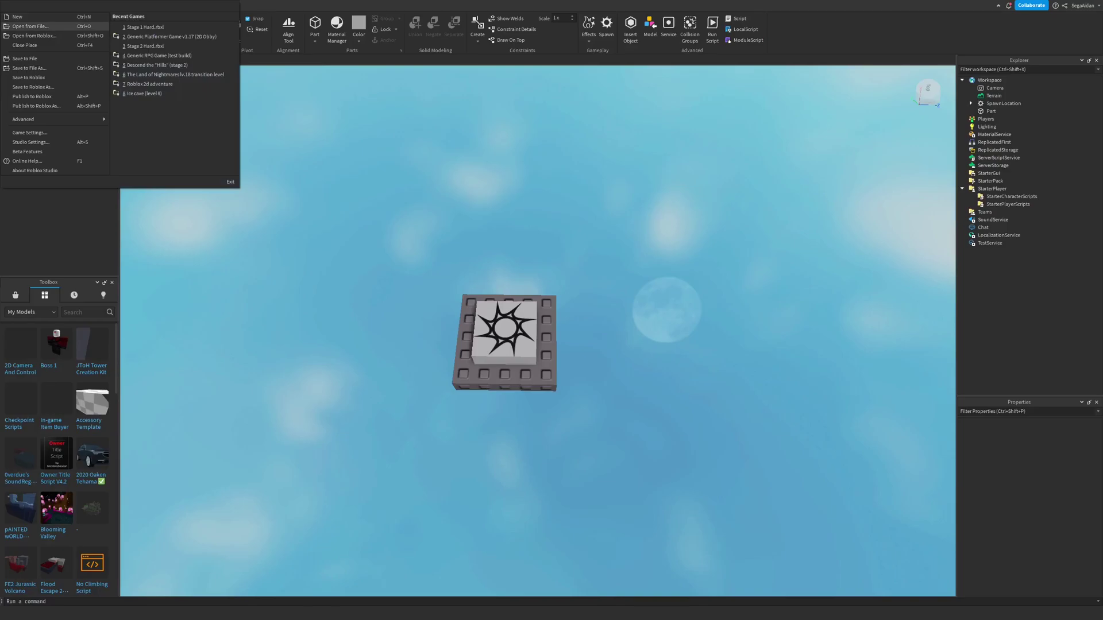
click(30, 133)
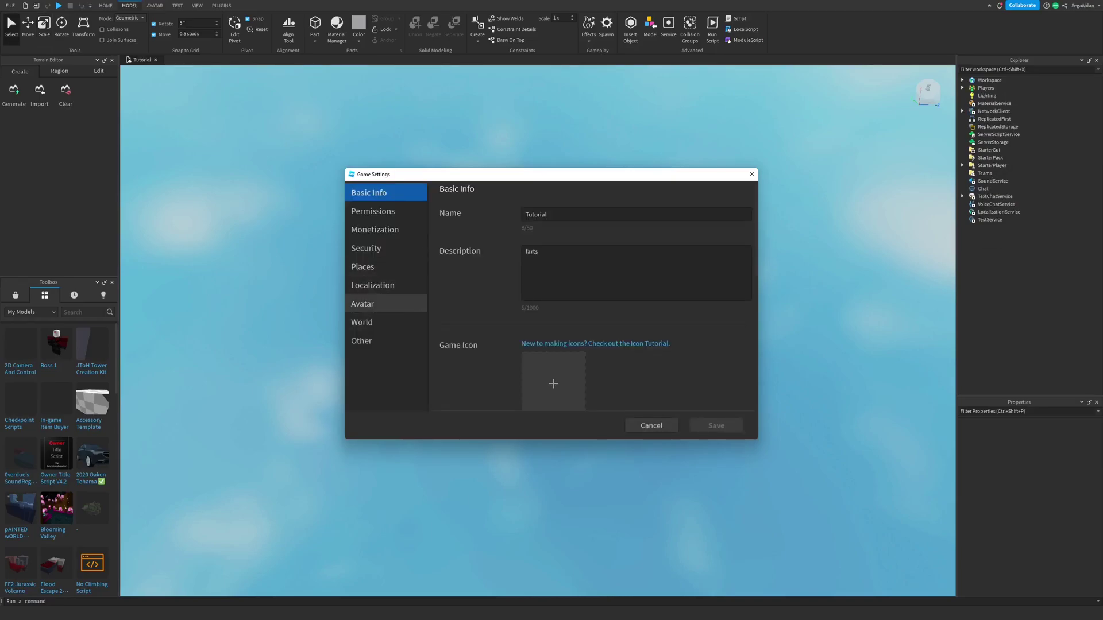
click(374, 304)
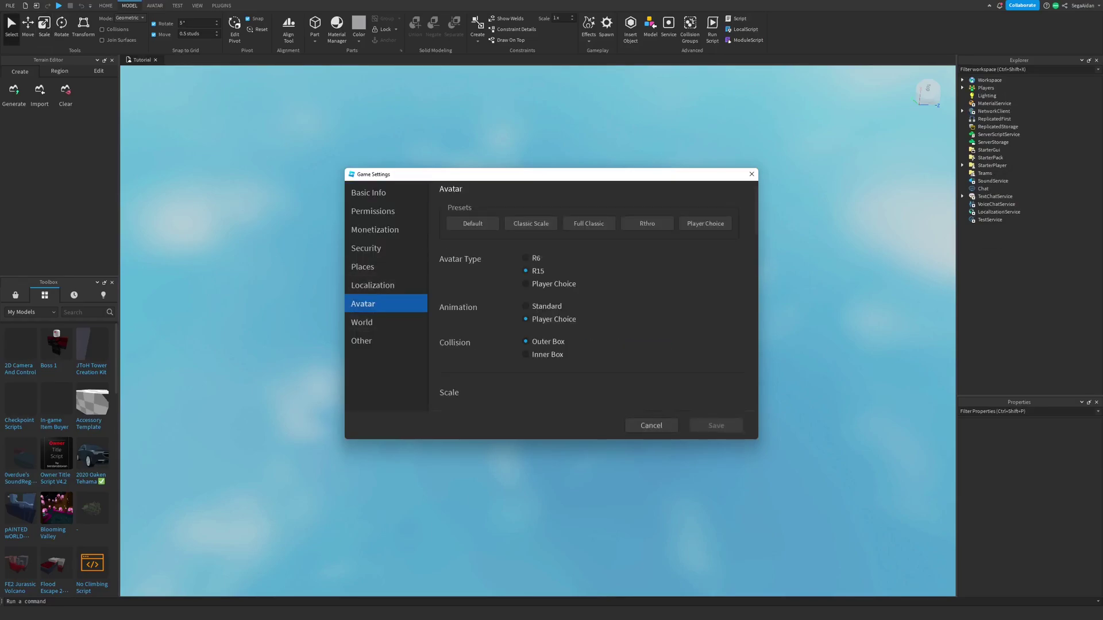
click(526, 258)
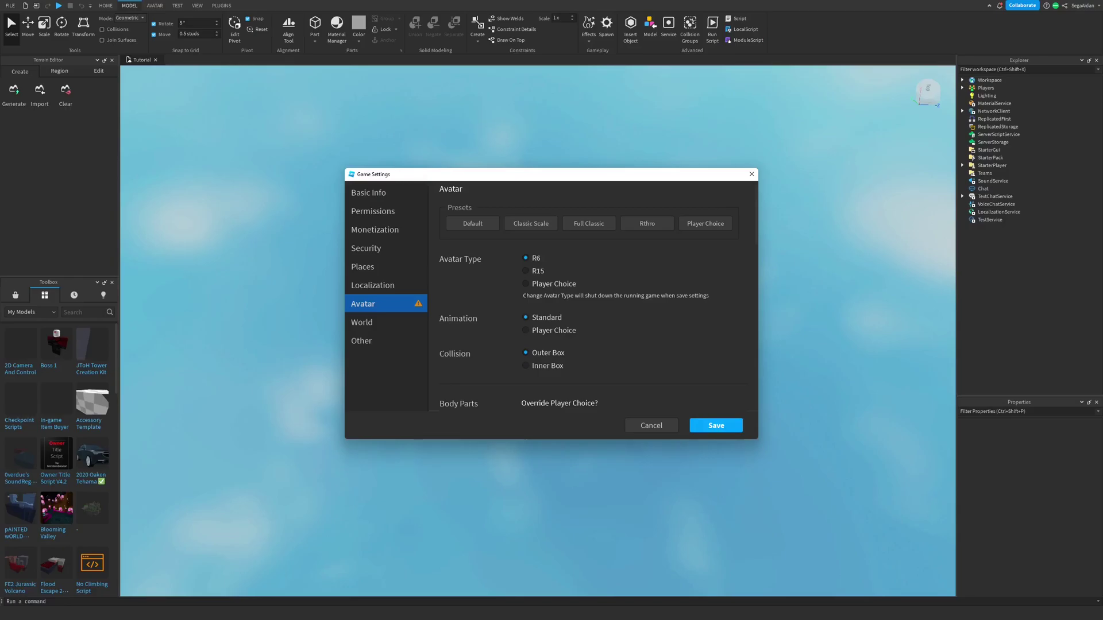
scroll(586, 299, down, 6)
scroll(586, 299, up, 6)
click(715, 426)
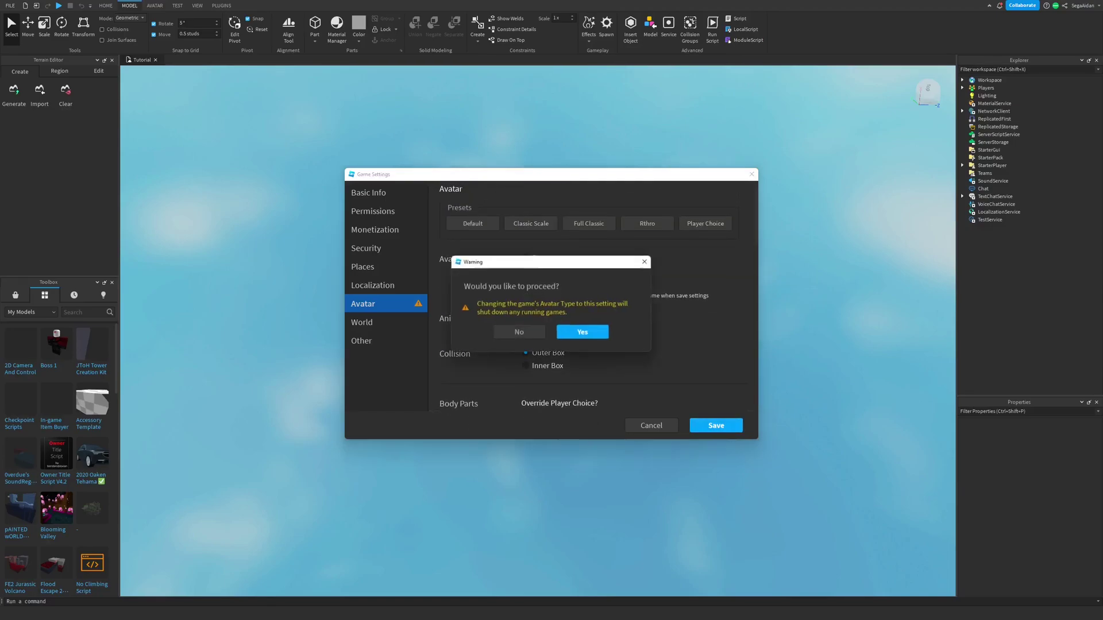
key(Return)
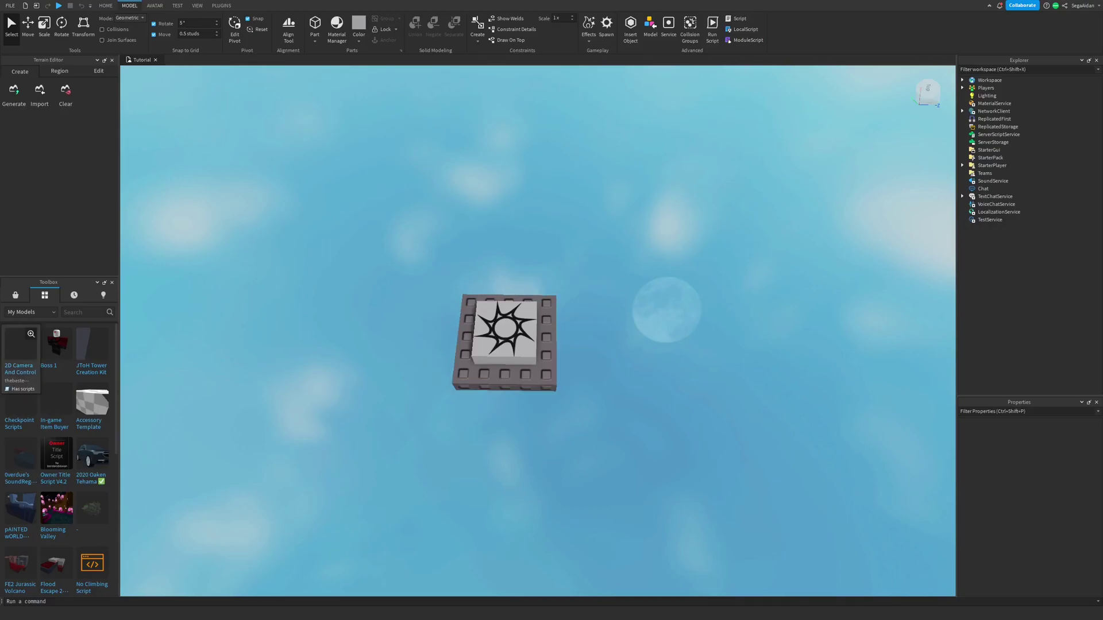
Insert the 2D Camera And Control model from My Models and move it into StarterPlayerScripts.
click(20, 345)
click(639, 328)
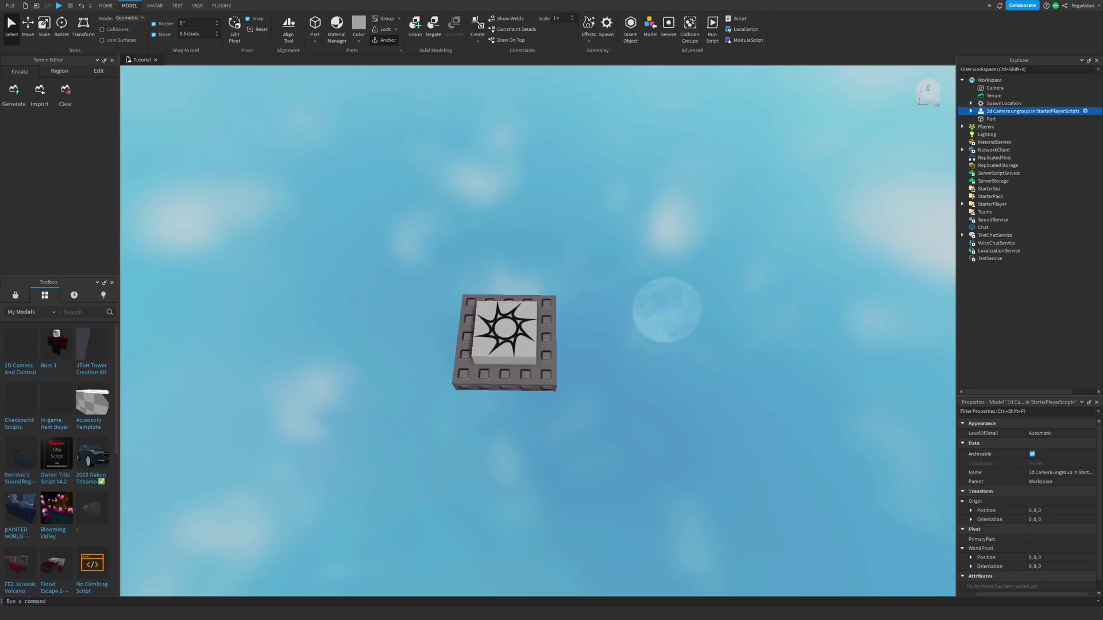
drag(1025, 111, 1000, 202)
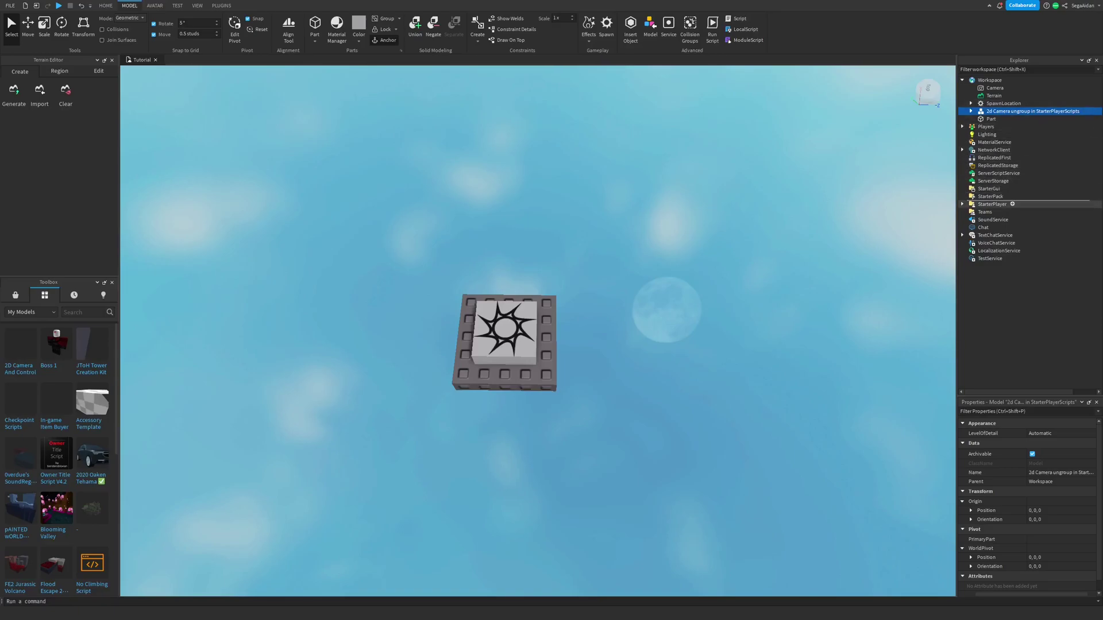
drag(1026, 111, 1000, 204)
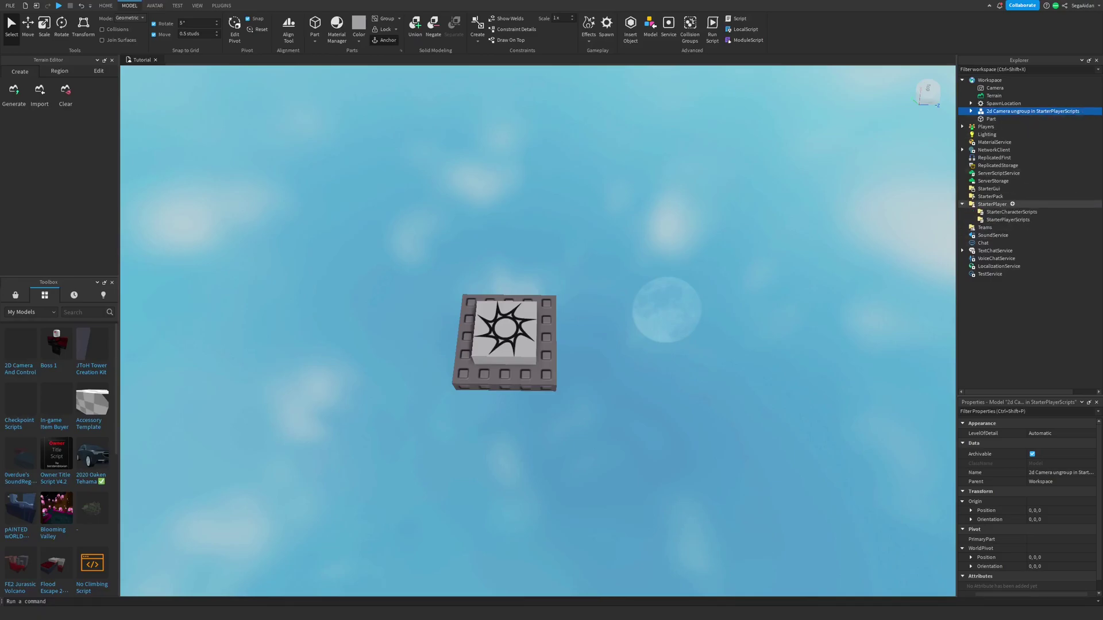
drag(1026, 112, 1017, 219)
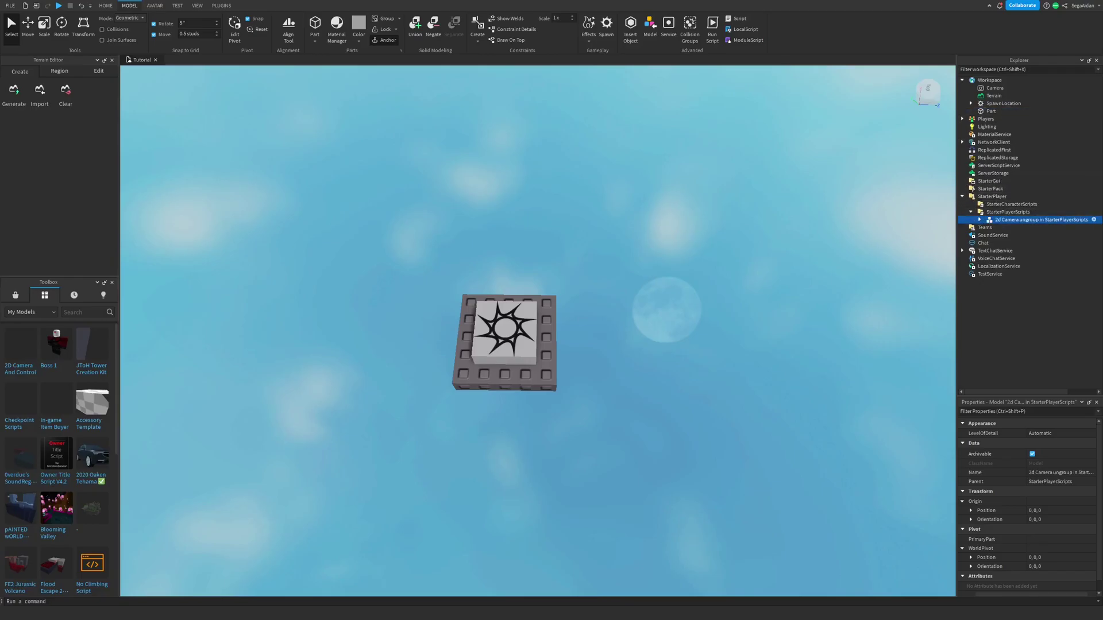
Ungroup the 2D camera model inside StarterPlayerScripts so CameraScript and ControlScript sit directly in that folder.
right_click(981, 220)
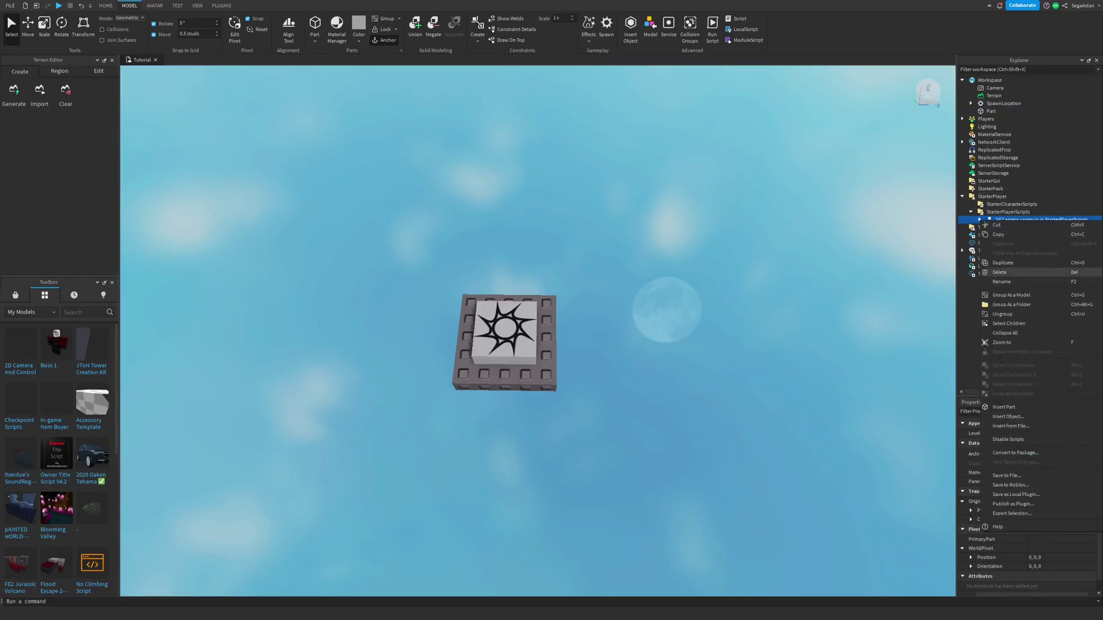
click(1002, 313)
click(1010, 220)
click(1010, 227)
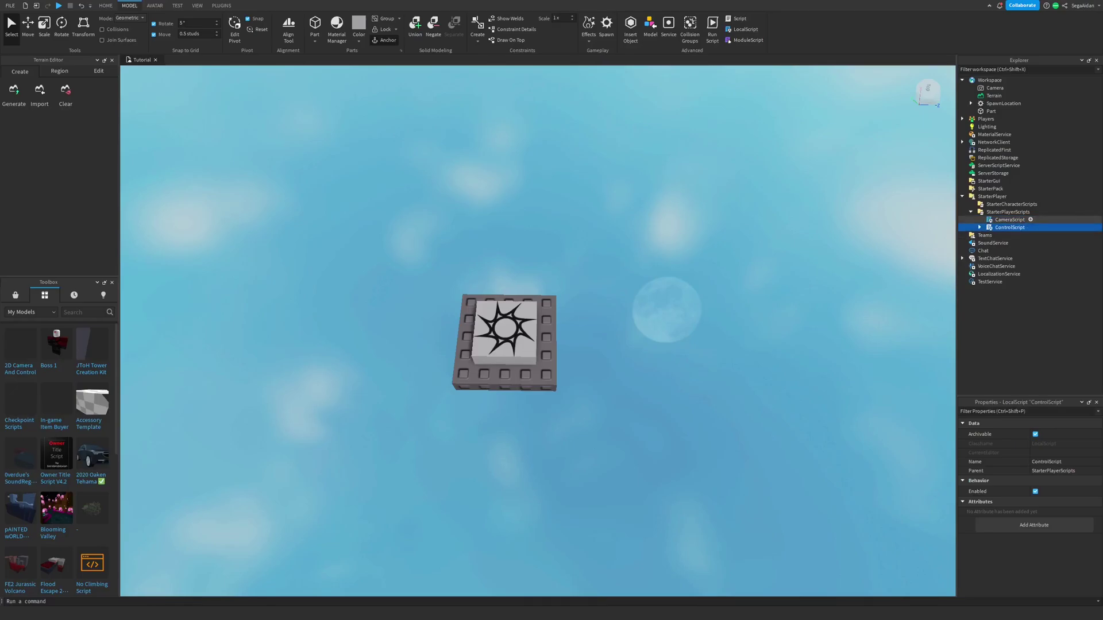
click(1020, 322)
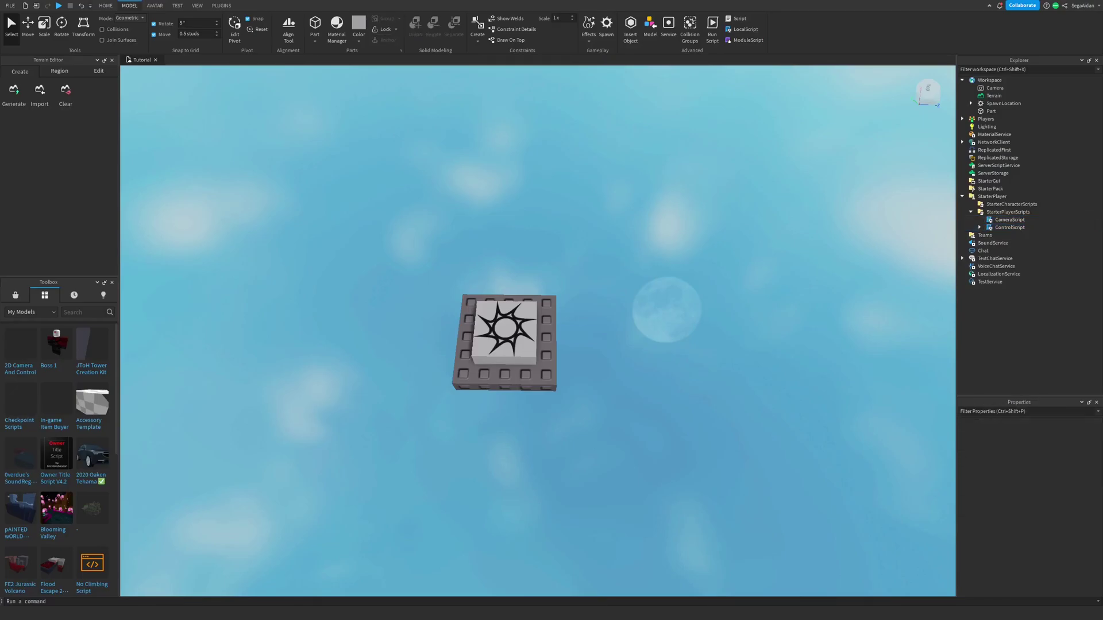
Playtest the game by walking sideways both ways and jumping on the spawn platform, and stop the test.
click(58, 6)
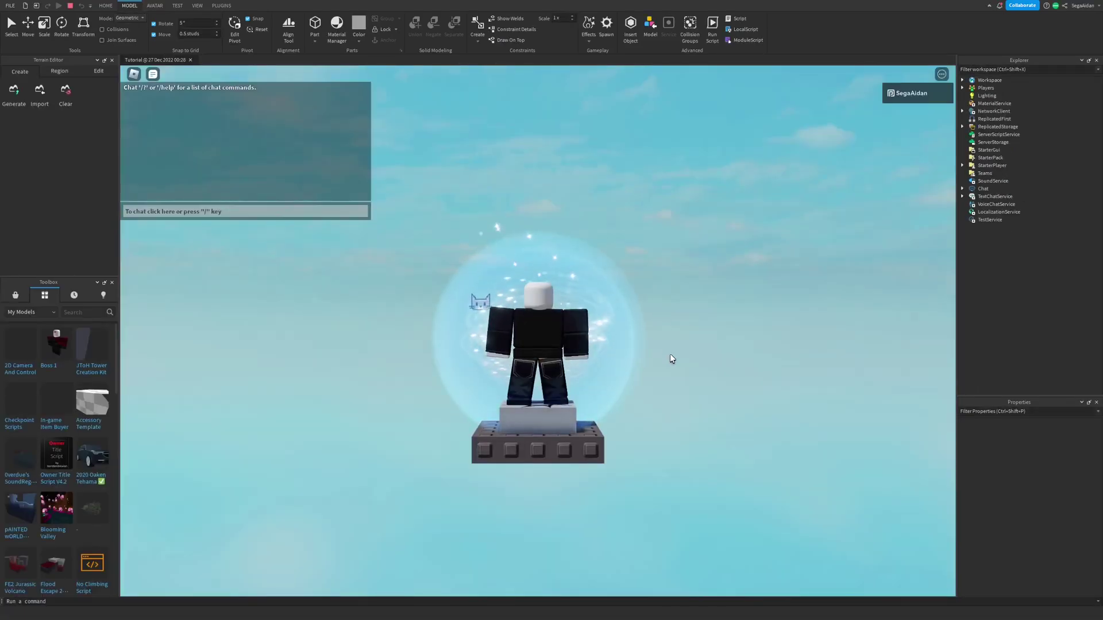
key(d)
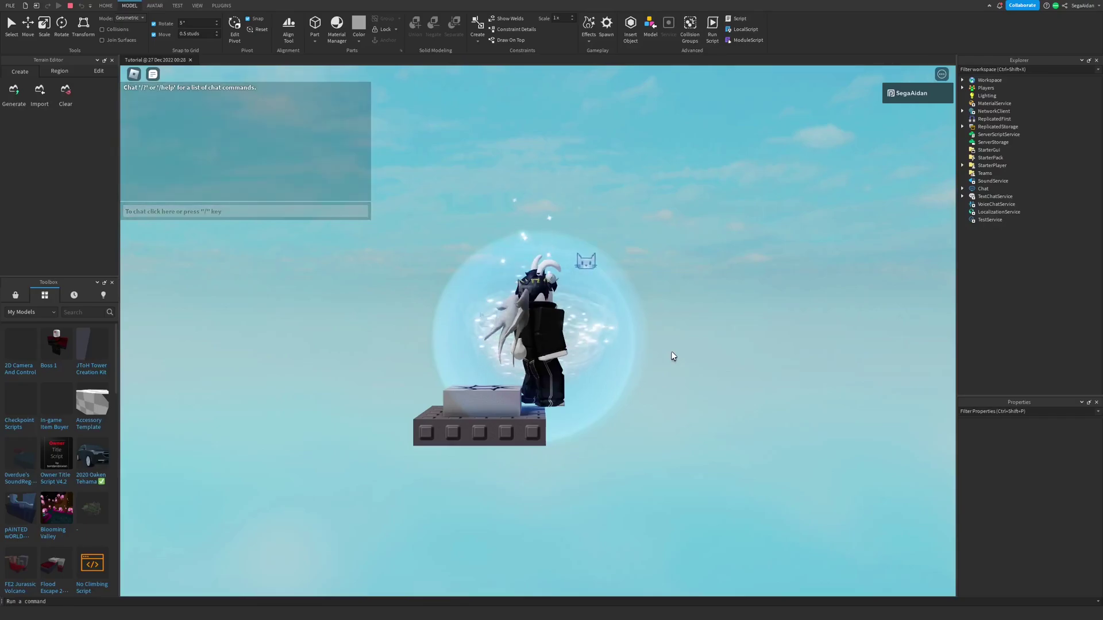
key(a)
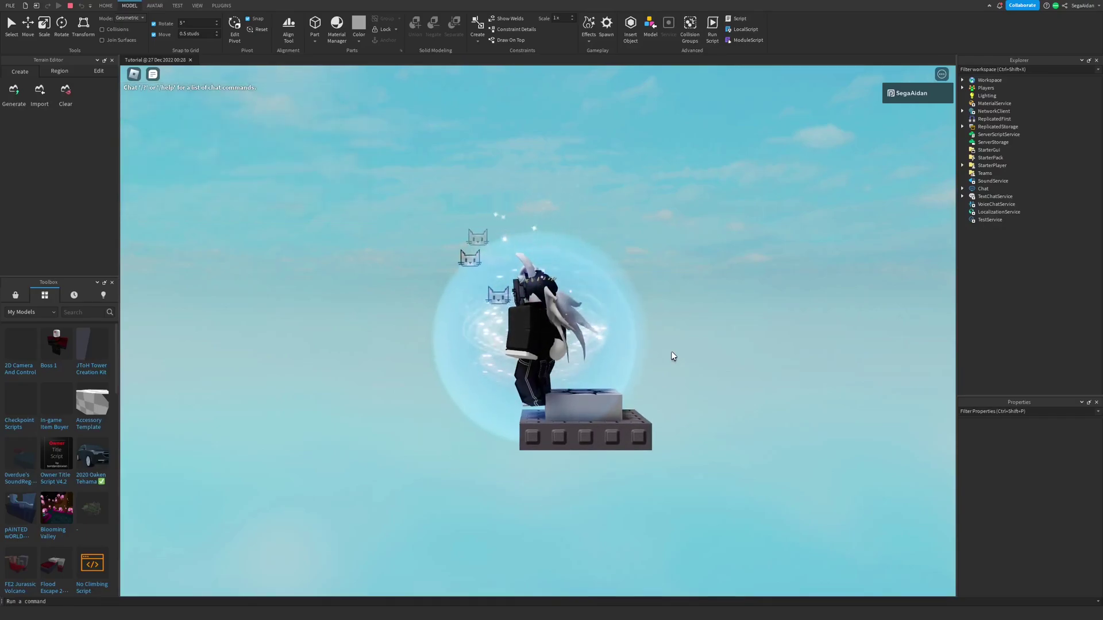
key(space)
key(d)
key(a)
key(d)
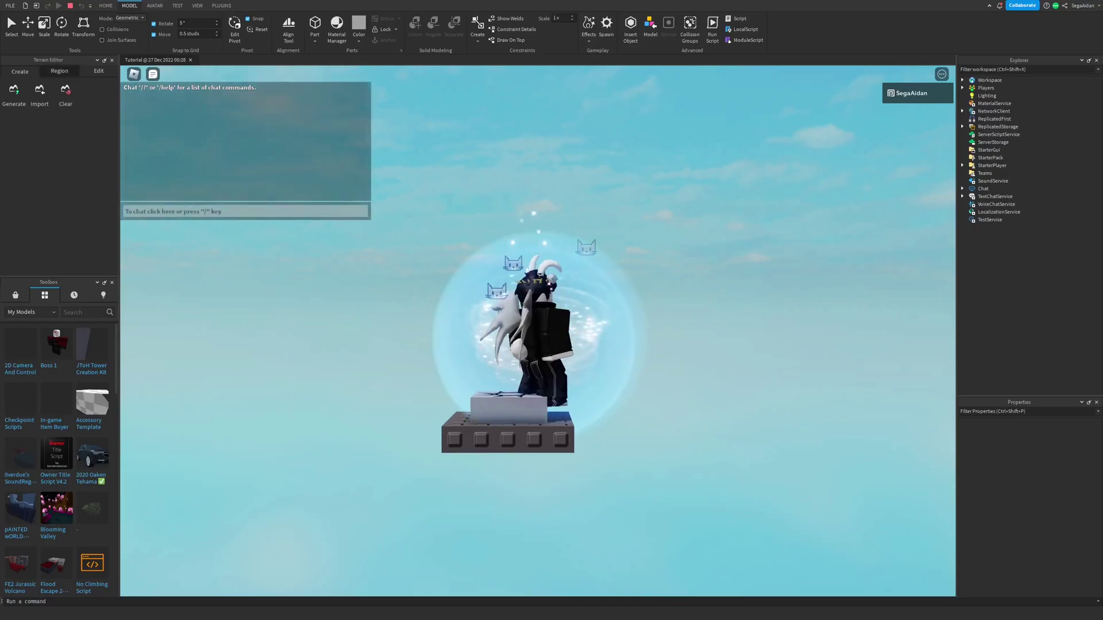
key(shift+F5)
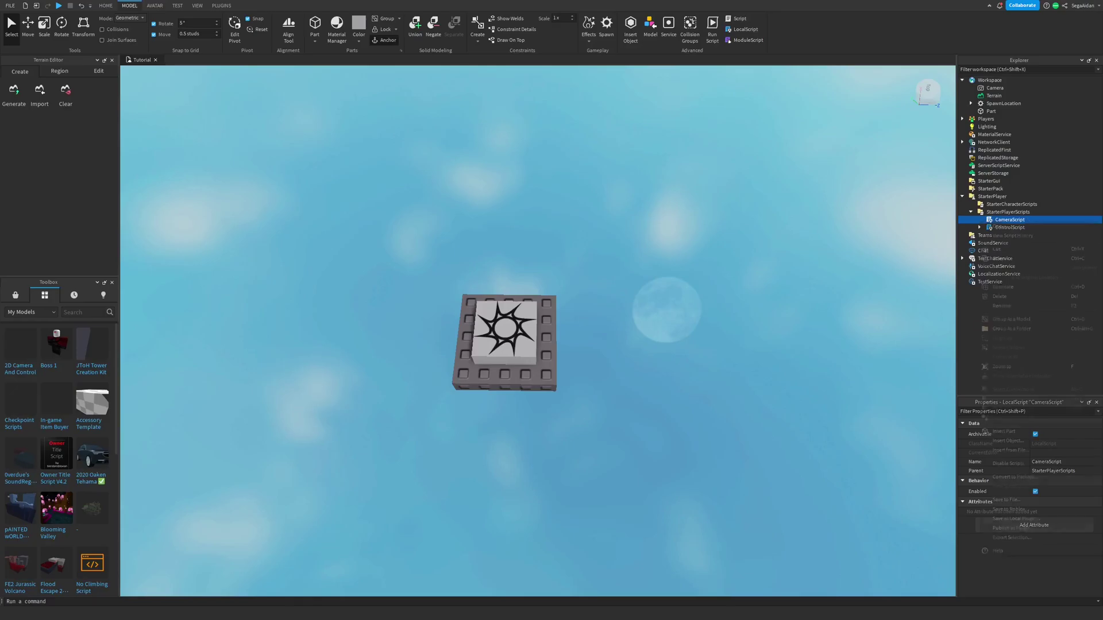
Increase the camera.FieldOfView value on line 9 of CameraScript and close the script.
click(1000, 227)
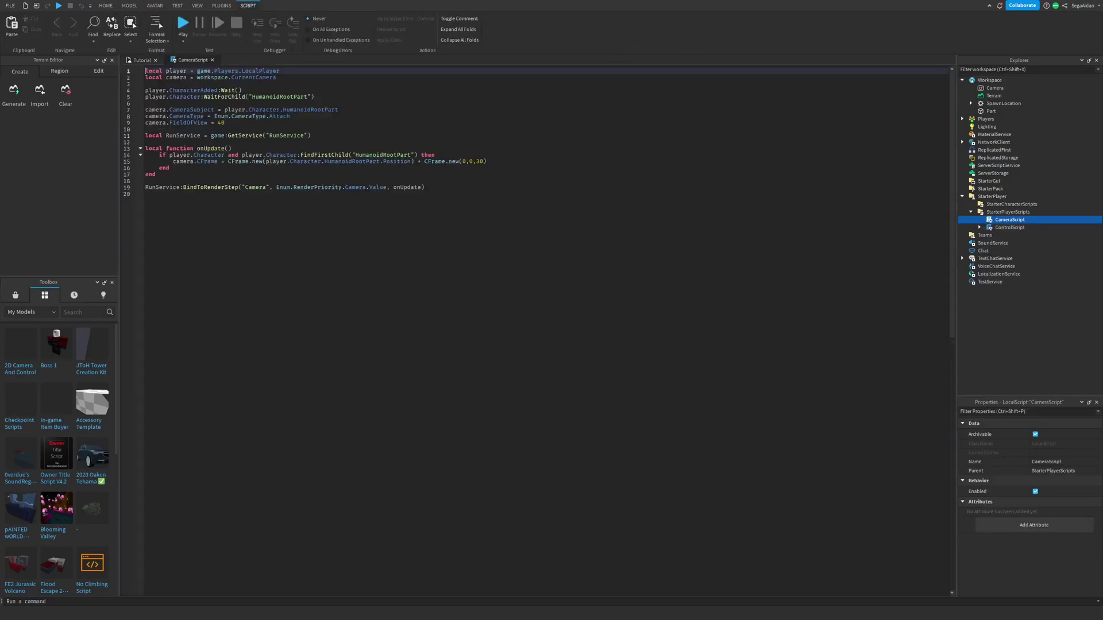
click(226, 123)
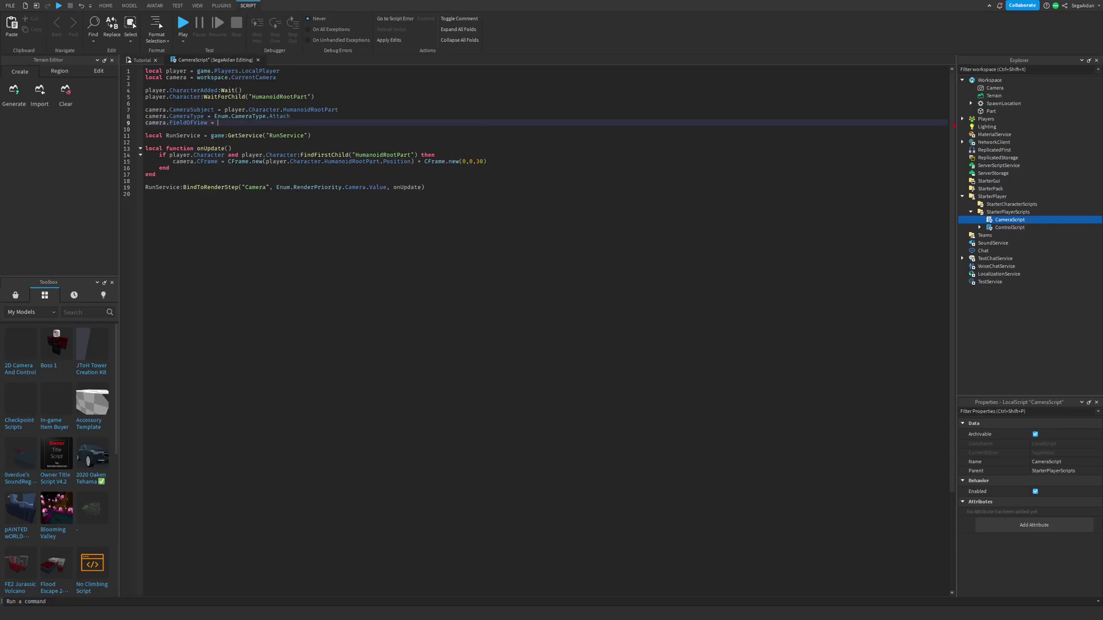
click(259, 60)
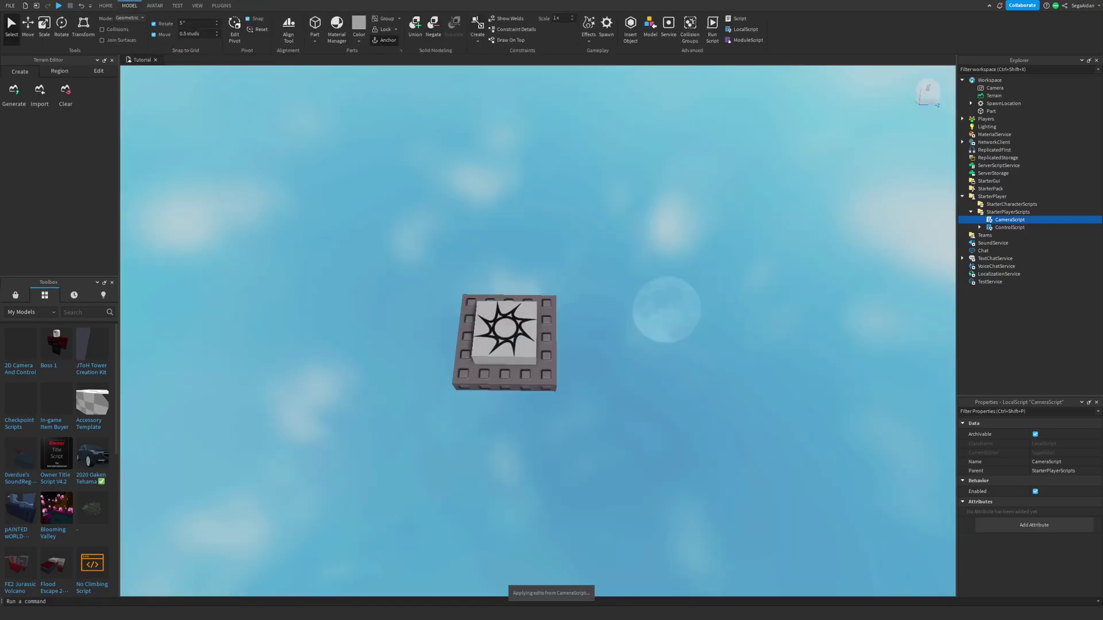
Playtest the wider camera view by moving sideways and jumping, and end the playtest.
key(F5)
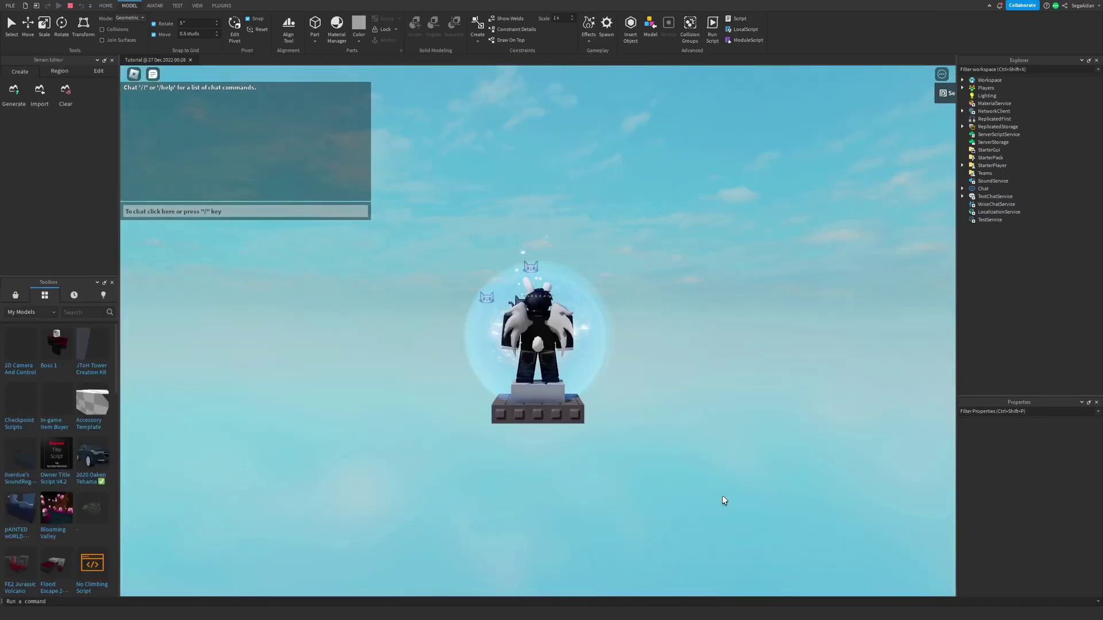
key(a)
key(d)
key(a)
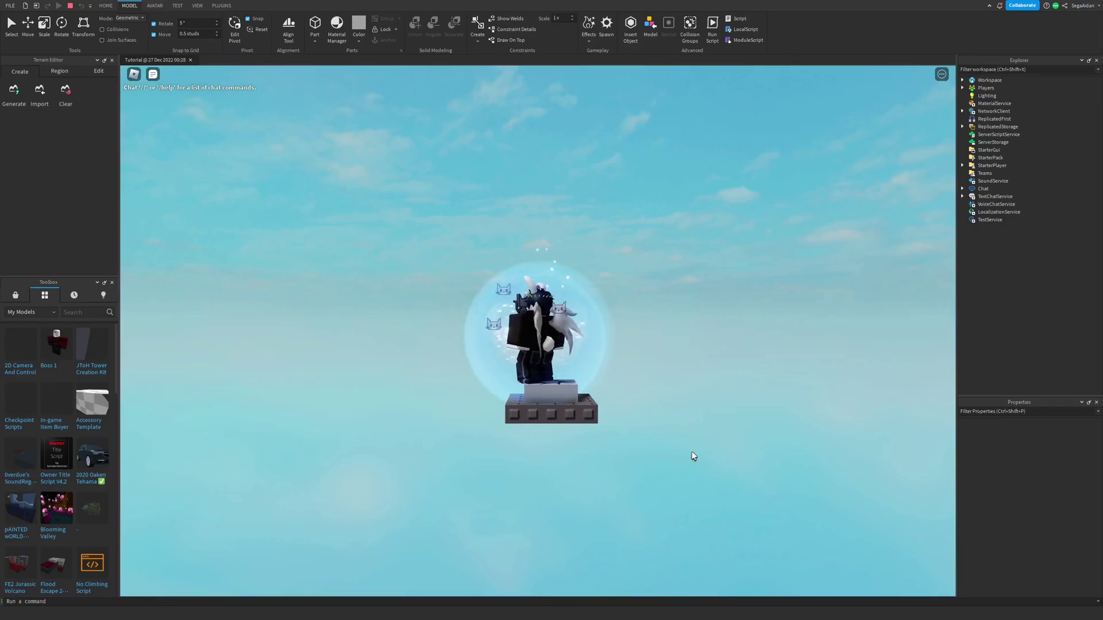
key(space)
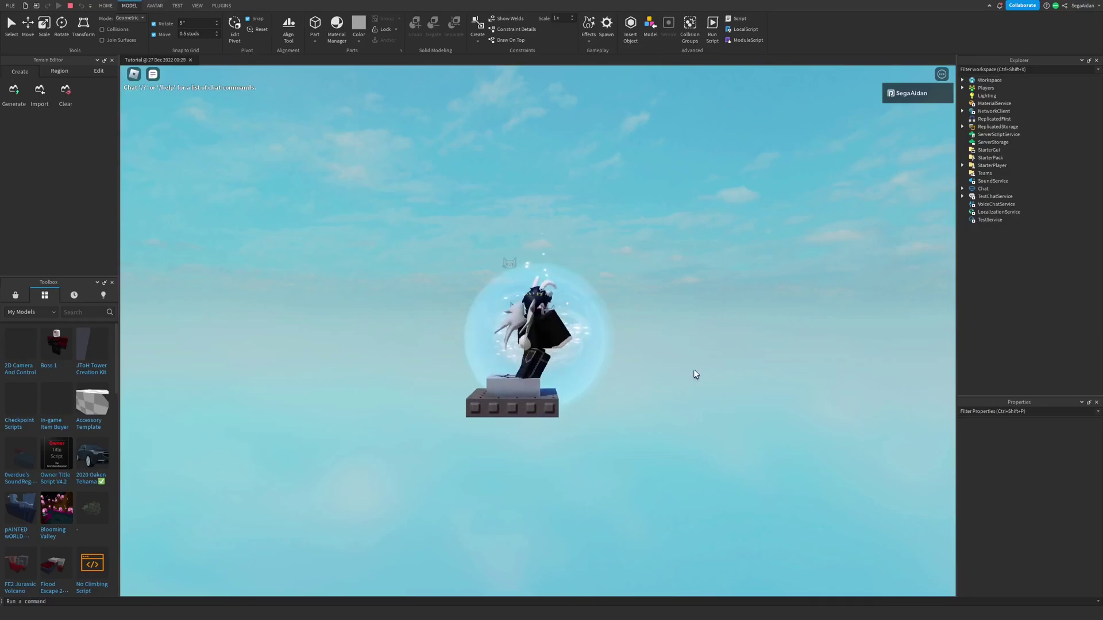
key(Tab)
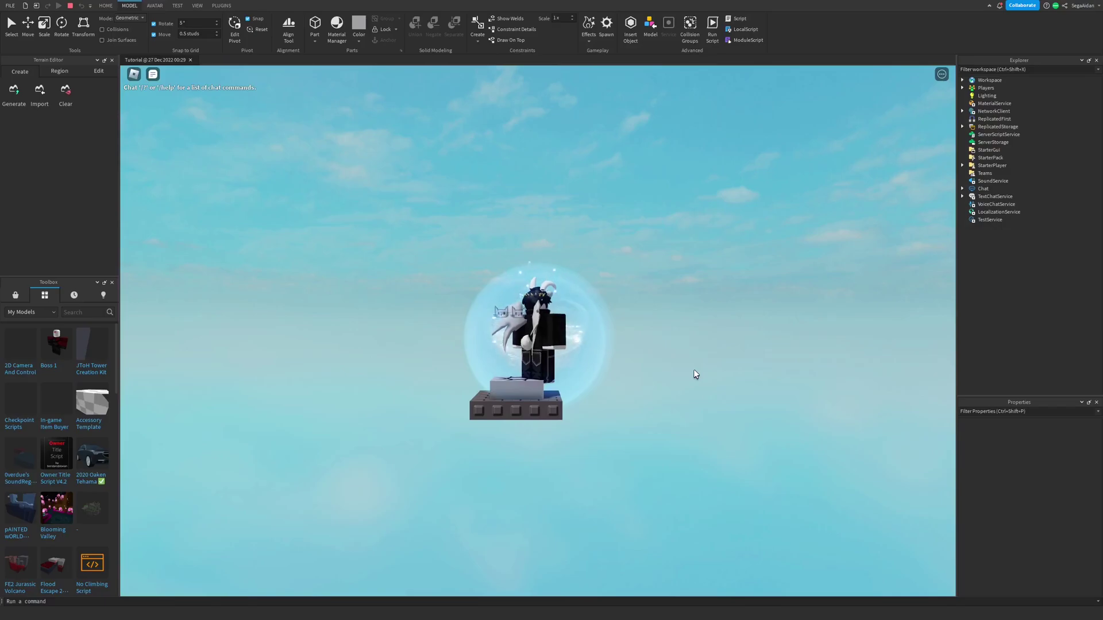
key(a)
key(shift+F5)
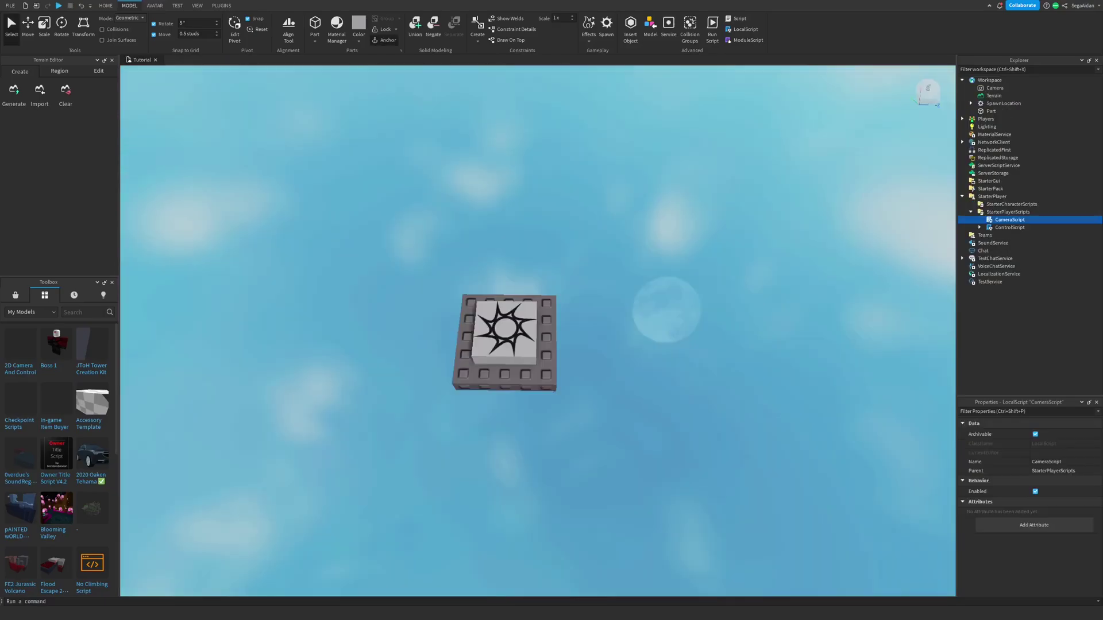
Lengthen the grey platform part on one side so it extends far beyond the spawn location.
click(505, 375)
key(ctrl+3)
drag(584, 343, 798, 343)
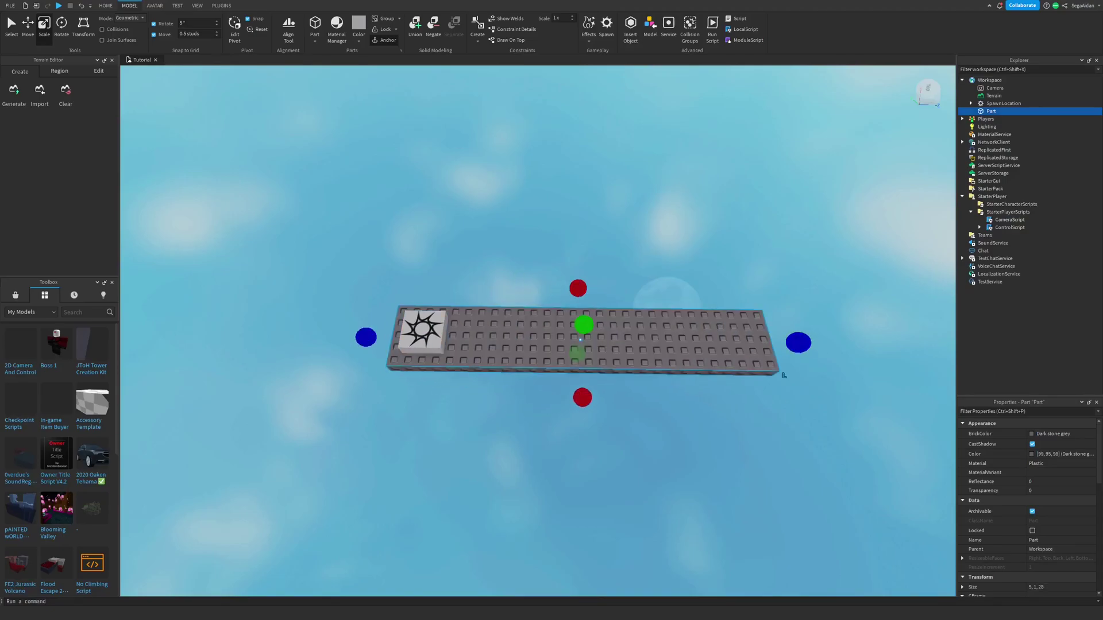
Playtest the lengthened platform by walking along it in both directions, and stop the test.
key(F5)
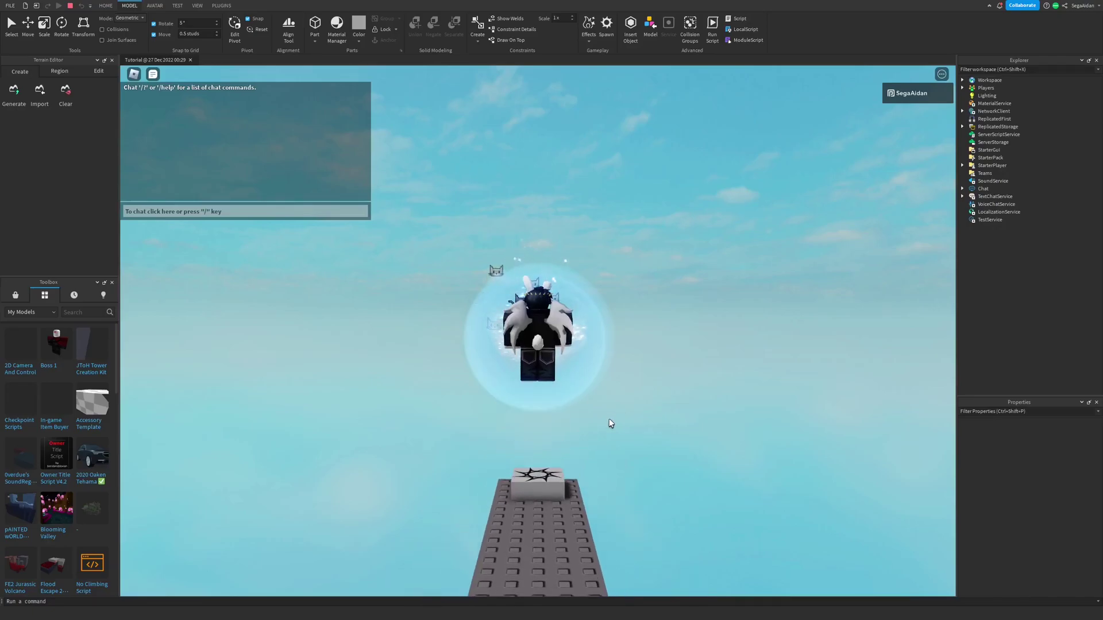
key(a)
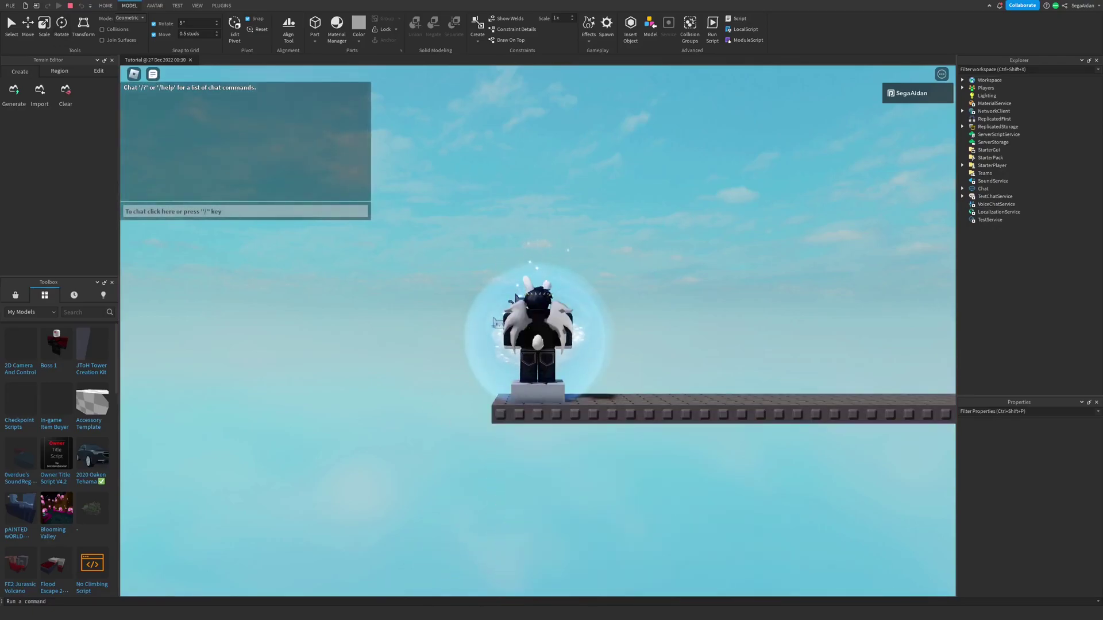
key(d)
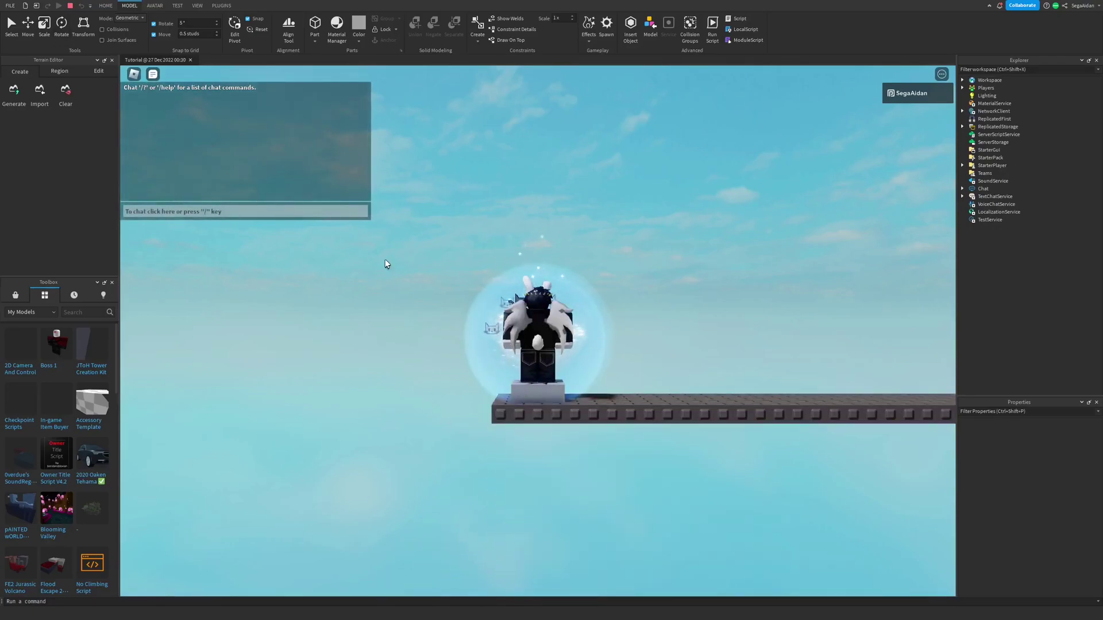
key(a)
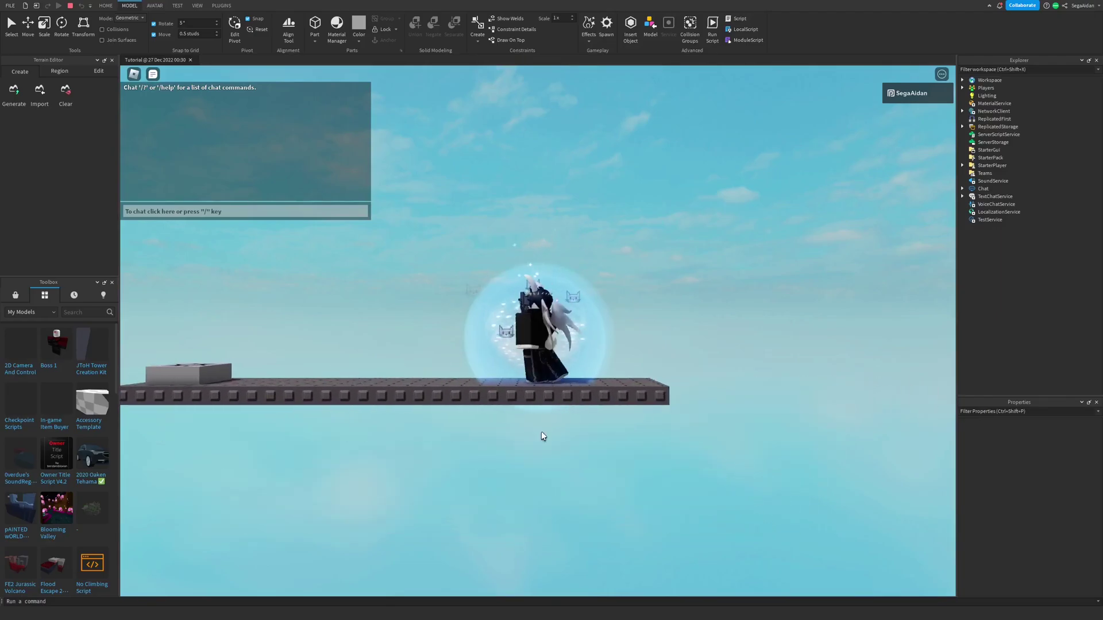
key(d)
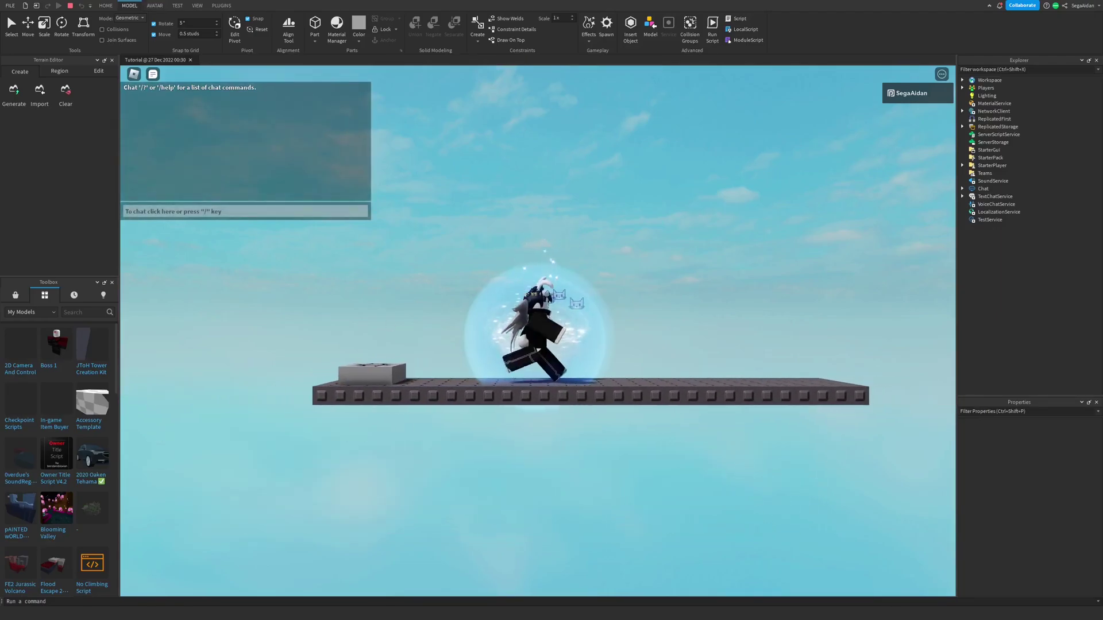
key(shift+F5)
right_drag(574, 322, 396, 350)
key(d)
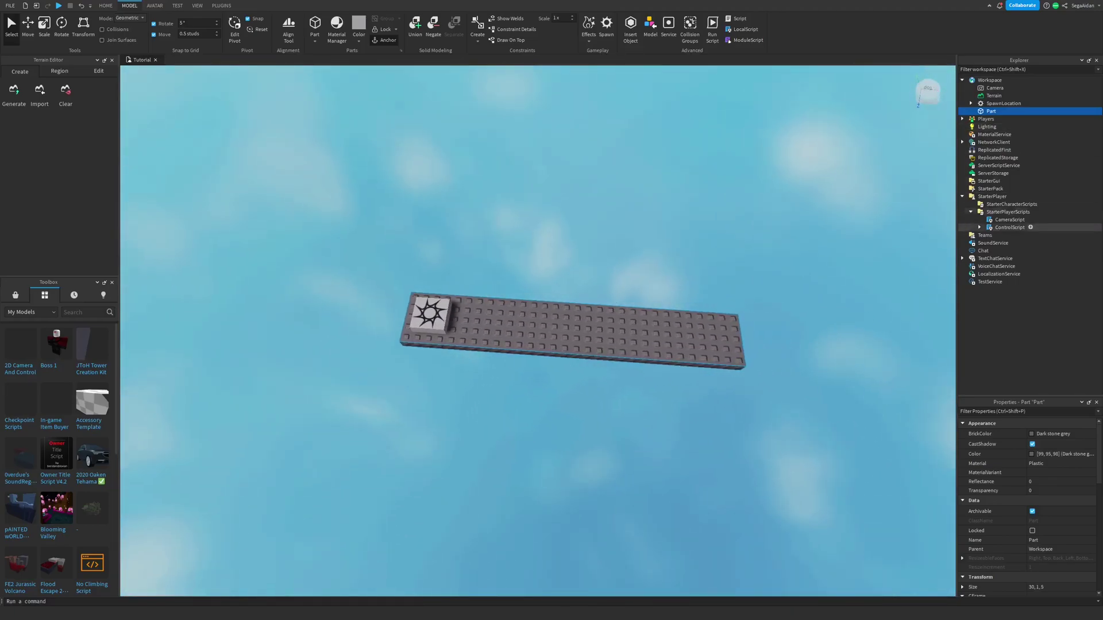
click(963, 197)
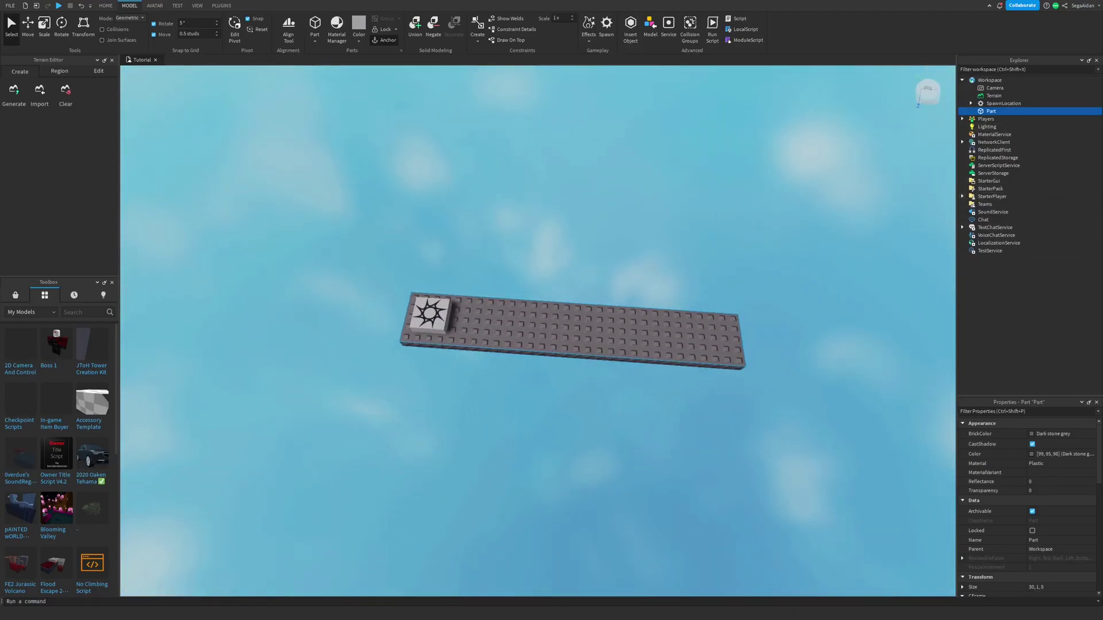
right_drag(632, 258, 661, 212)
click(632, 259)
click(403, 383)
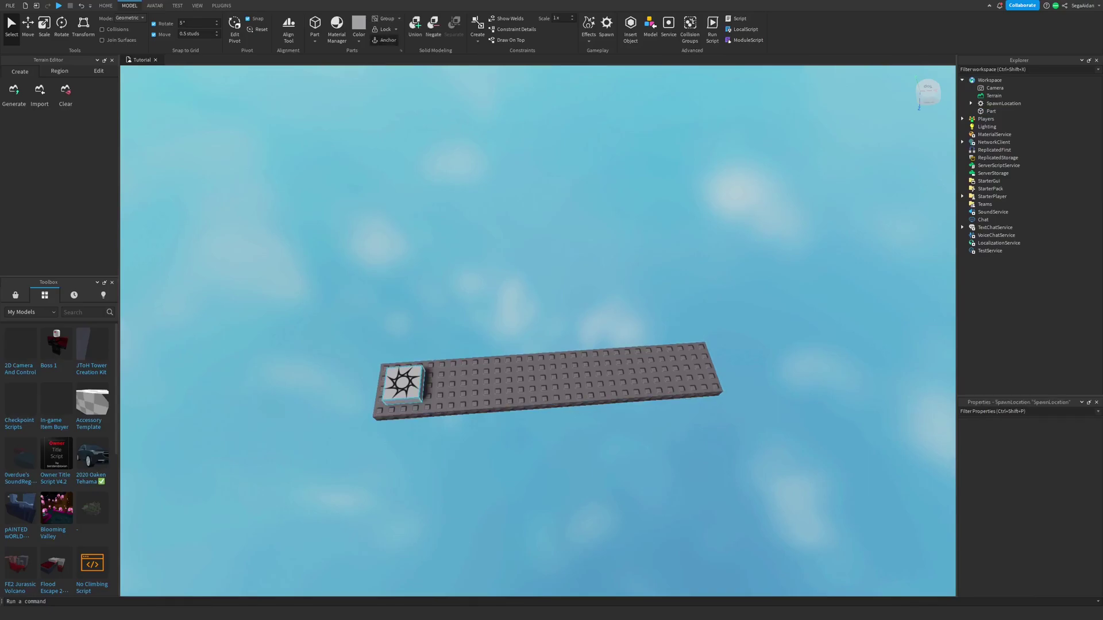
click(552, 383)
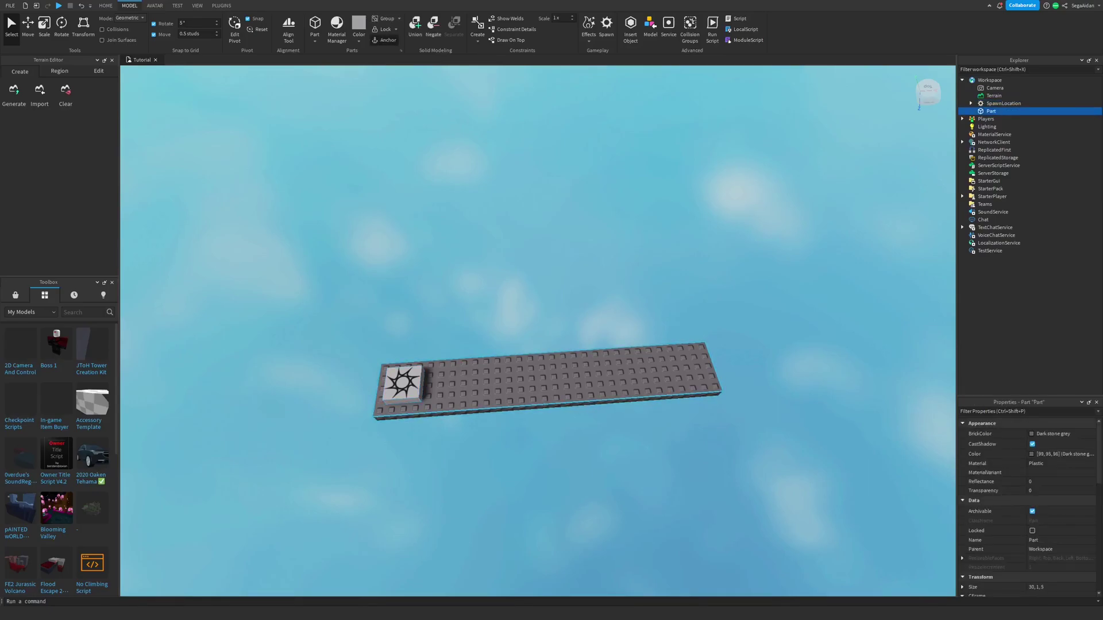
click(575, 310)
click(563, 380)
key(ctrl+2)
click(722, 399)
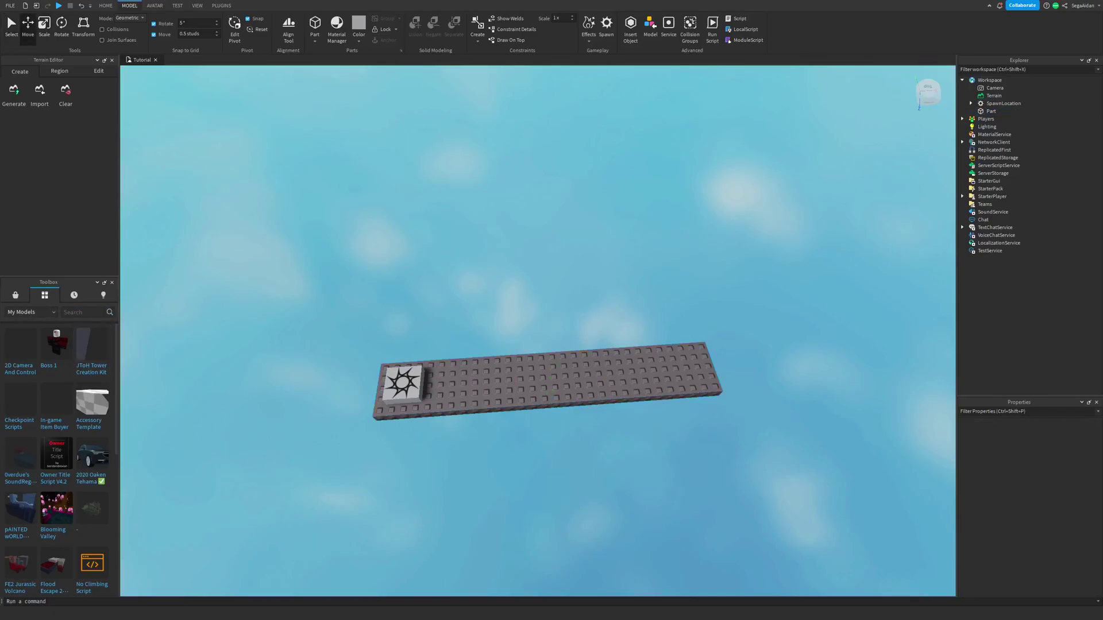
Insert the JToH Tower Creation Kit model into the workspace and delete one unneeded object in the scene.
mouse_move(92, 350)
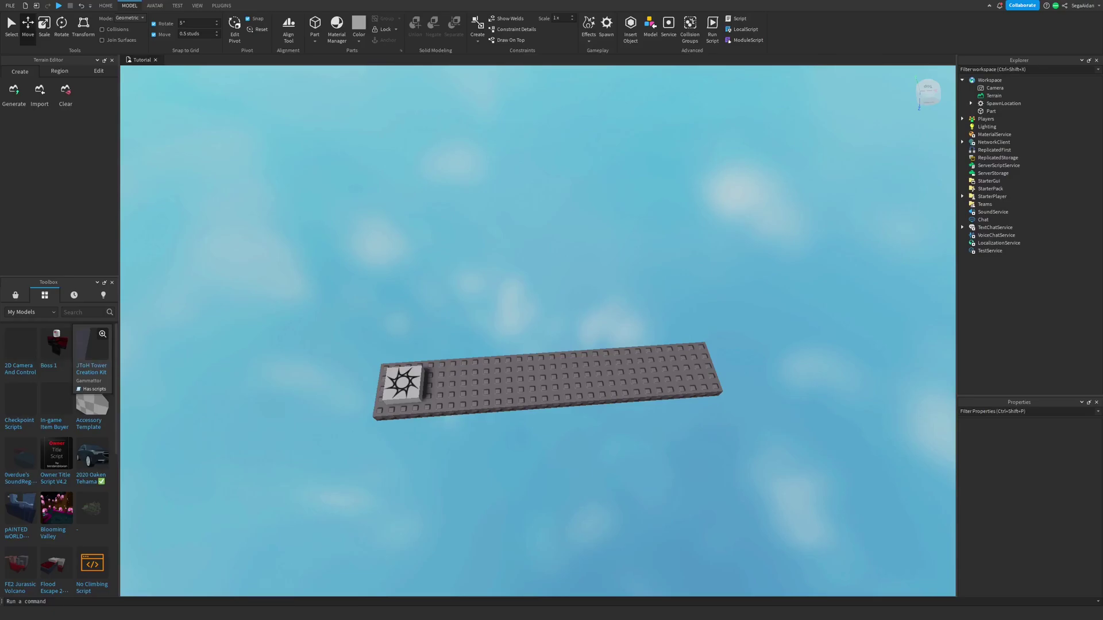
click(92, 348)
key(w)
right_drag(392, 295, 310, 296)
key(w)
right_drag(538, 311, 526, 187)
click(609, 322)
key(Delete)
key(w)
right_drag(525, 230, 551, 385)
key(s)
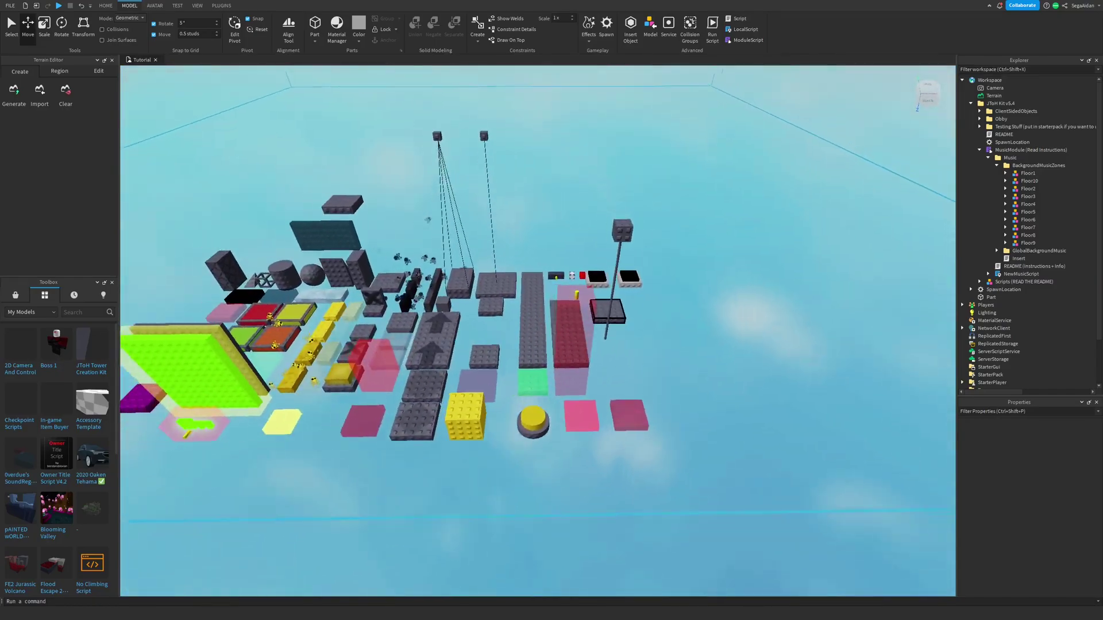
Look over the kit's obstacle parts, including Floor1 in BackgroundMusicZones and the PushingPlatform model.
click(1028, 173)
key(w)
right_drag(551, 322, 638, 356)
key(w)
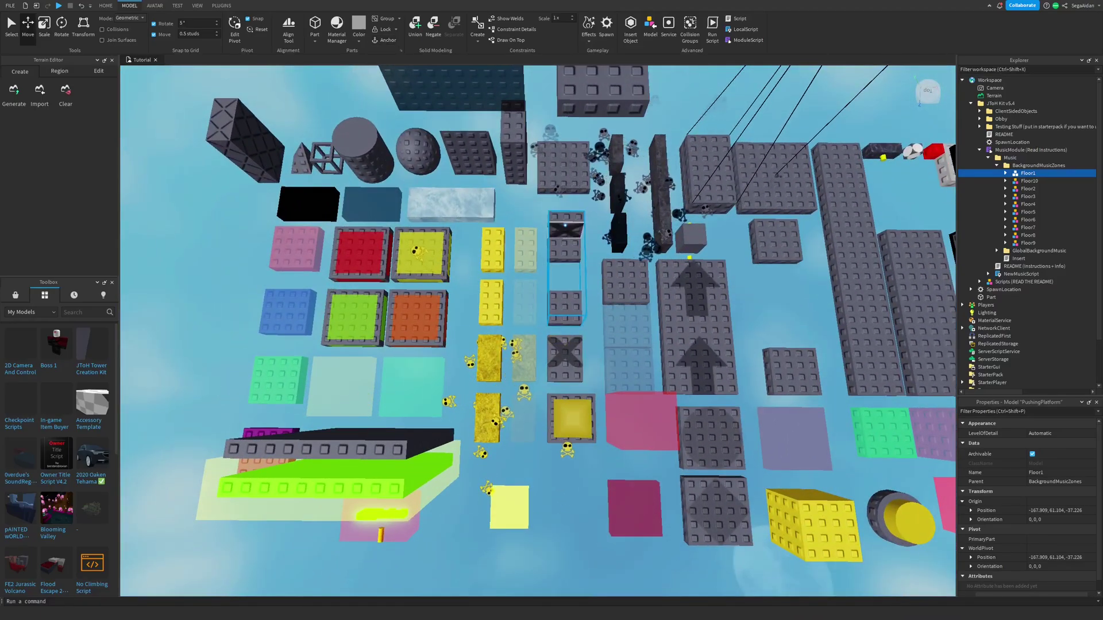
click(566, 247)
key(s)
key(d)
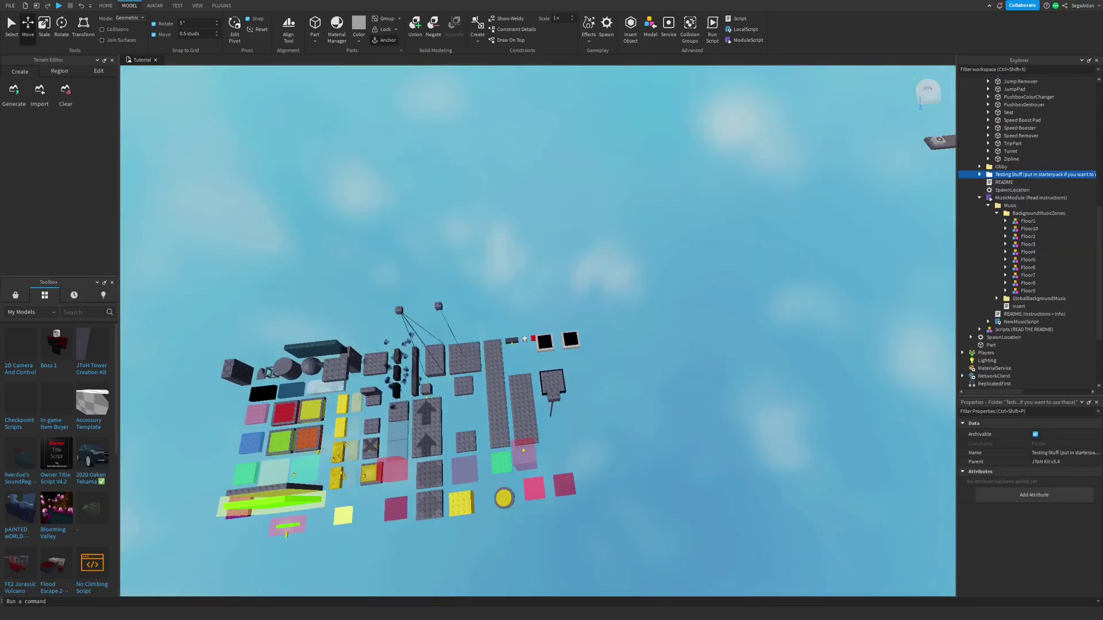
Look through the Heal and Noclip tools in the kit's Testing Stuff folder and delete that folder.
click(1002, 167)
click(1011, 175)
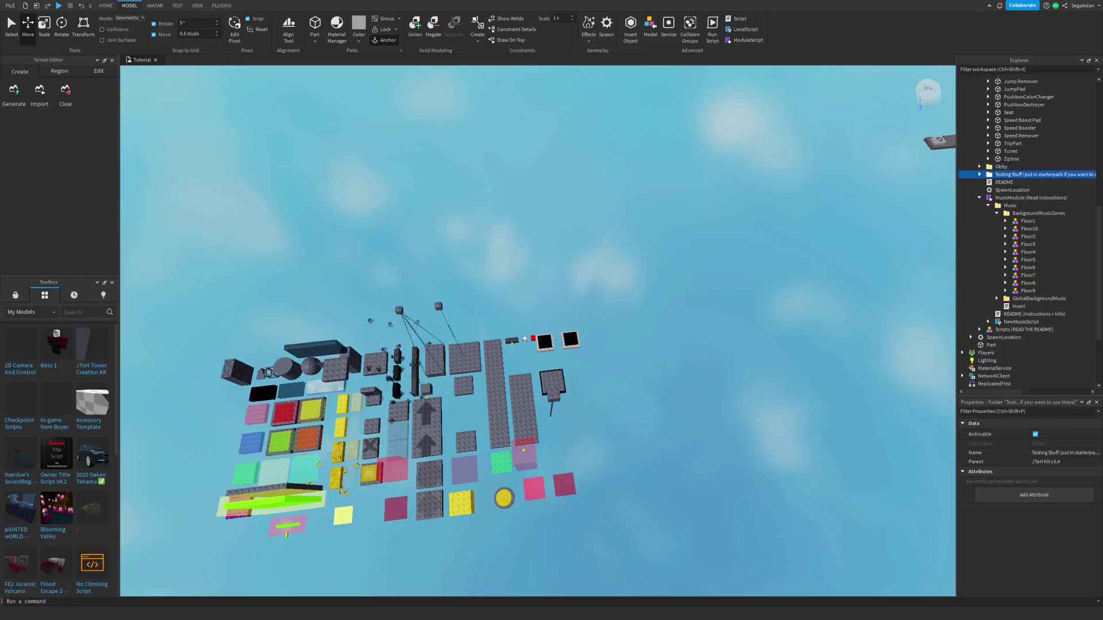
click(980, 175)
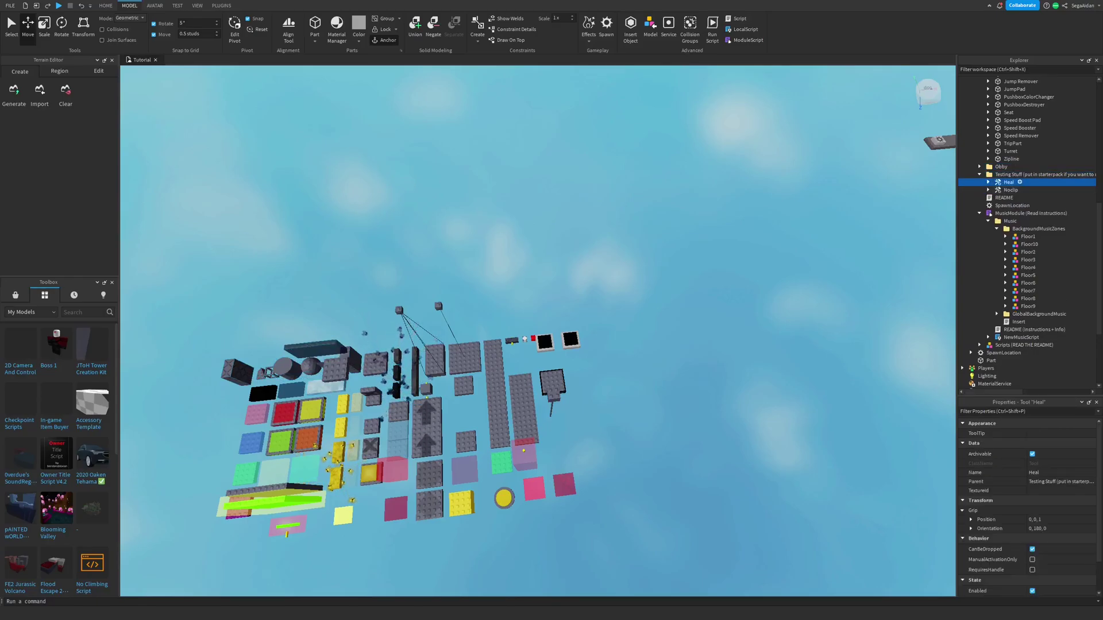
click(988, 182)
click(1028, 174)
click(1005, 205)
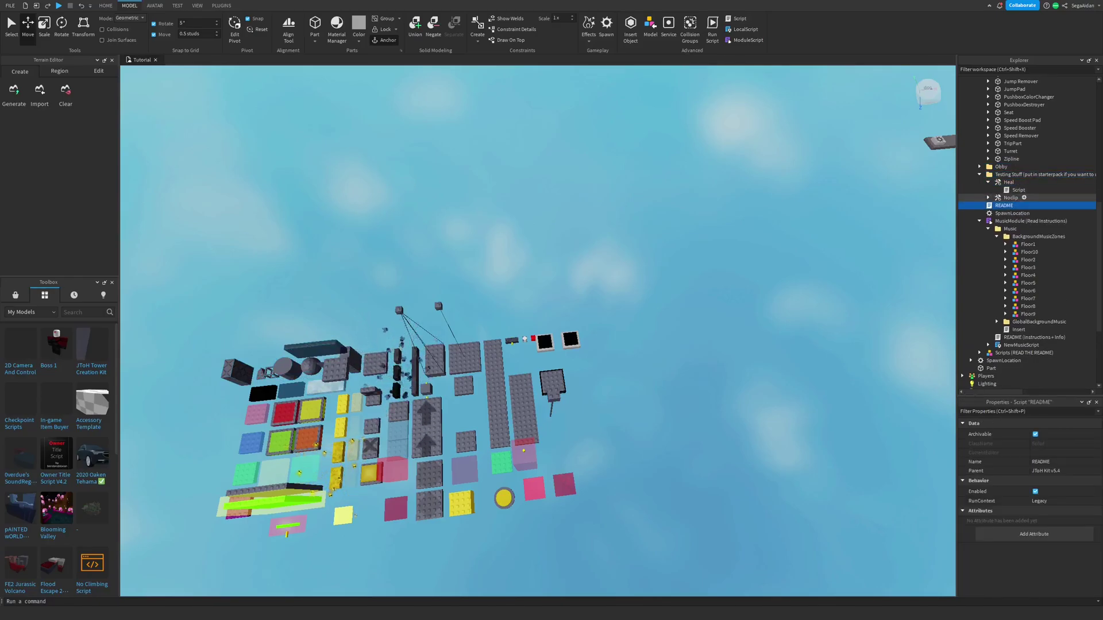
click(988, 197)
click(1020, 205)
click(1011, 198)
click(1028, 175)
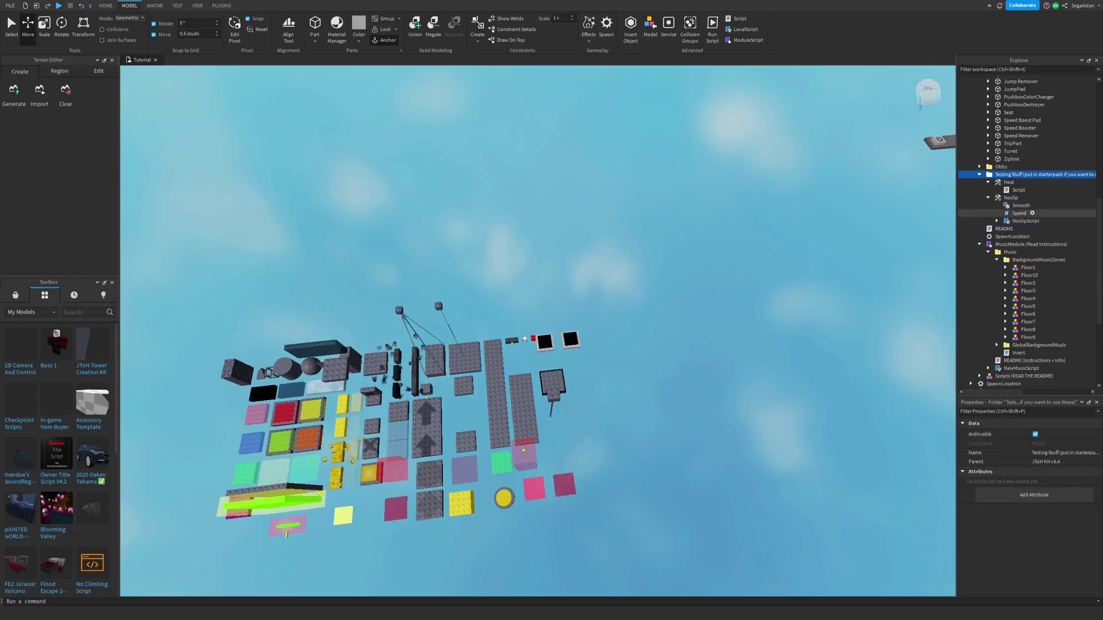
key(Delete)
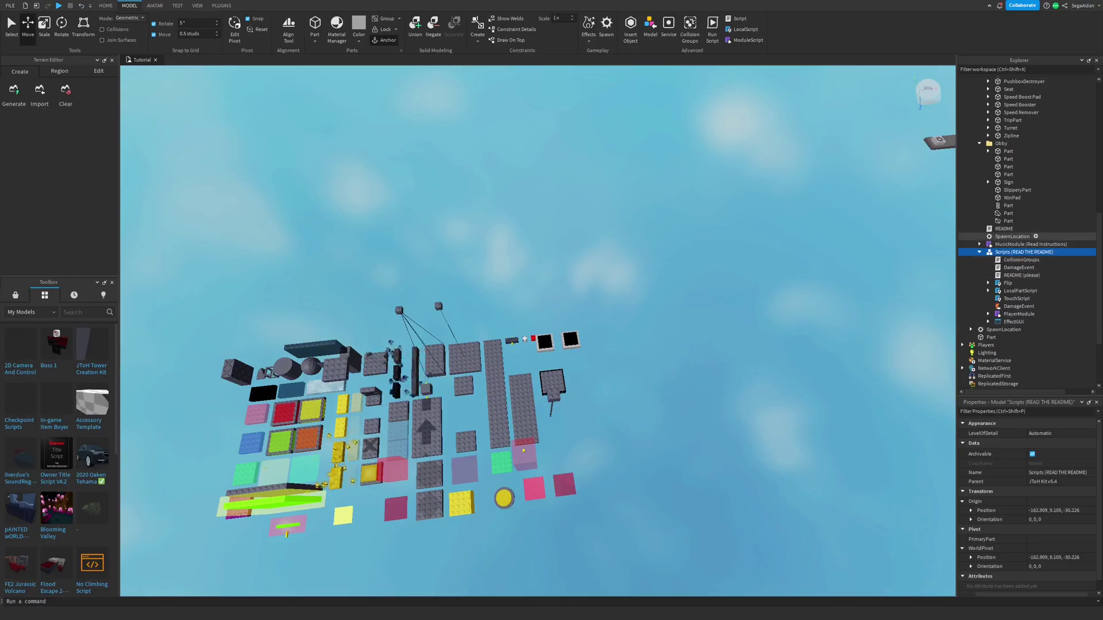
Move the kit's CollisionGroups and DamageEvent scripts into ServerScriptService, and its TouchScript into StarterCharacterScripts.
click(1022, 259)
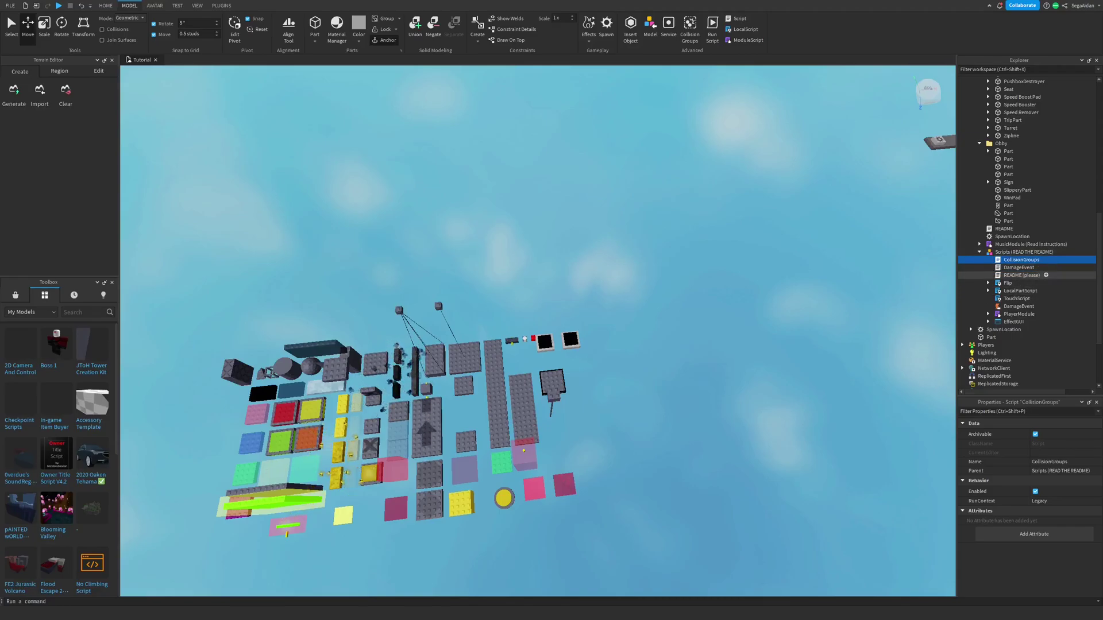
scroll(1029, 241, down, 4)
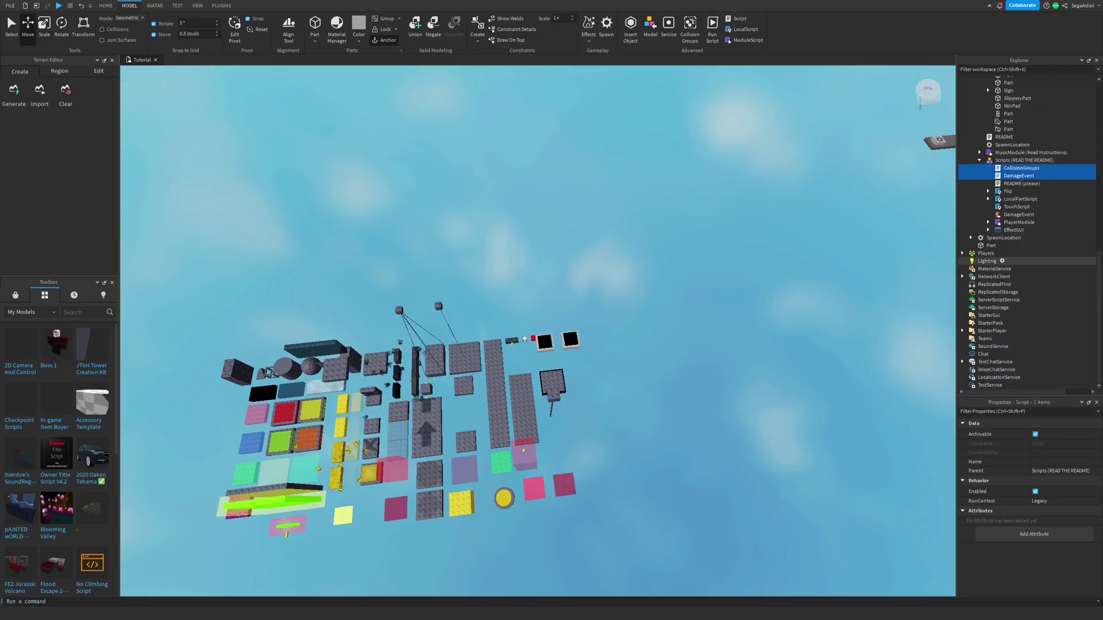
click(1022, 167)
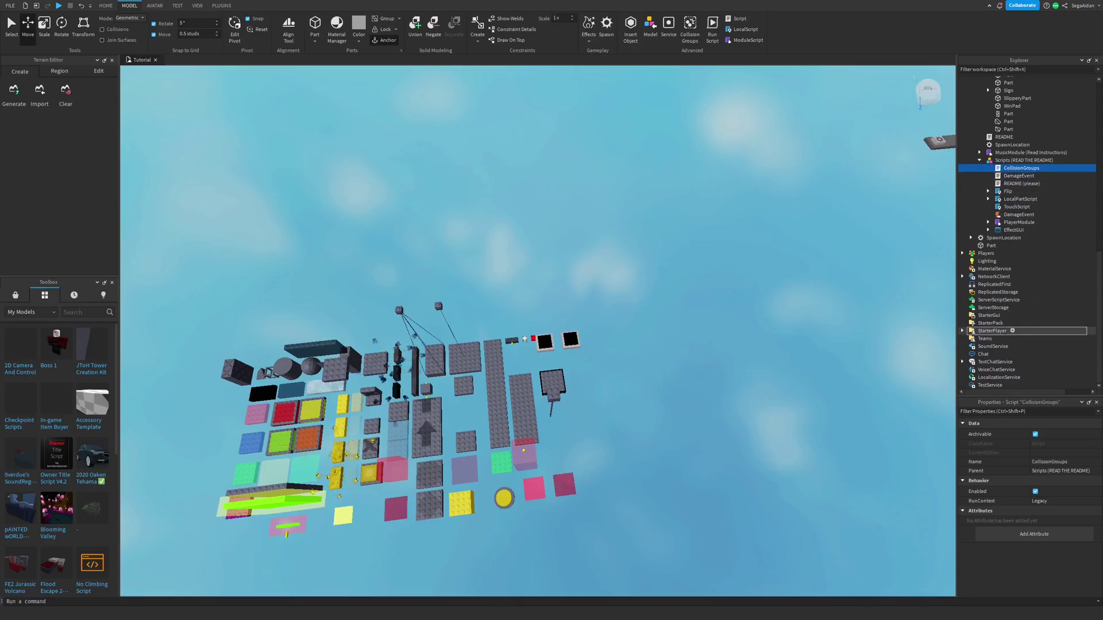
drag(1009, 323, 1027, 299)
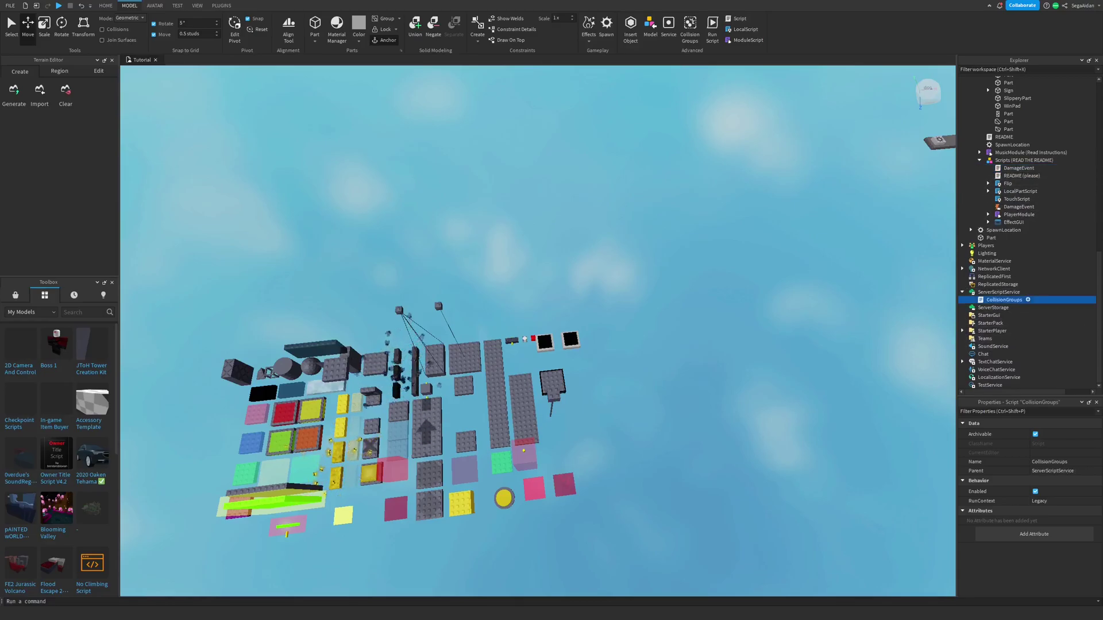
drag(1020, 168, 1007, 286)
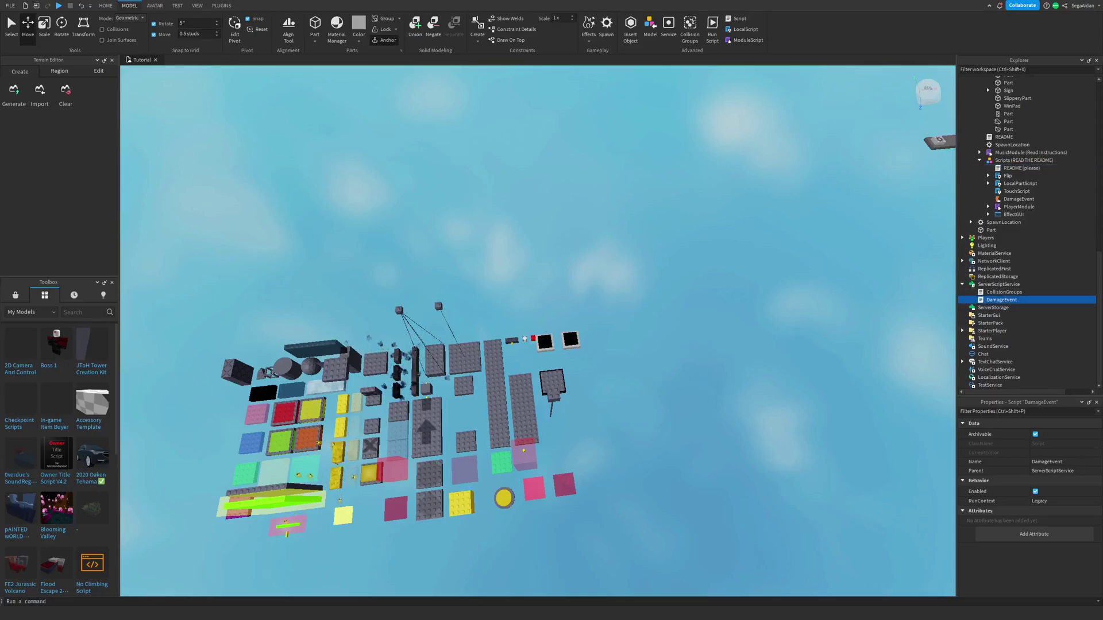
click(962, 331)
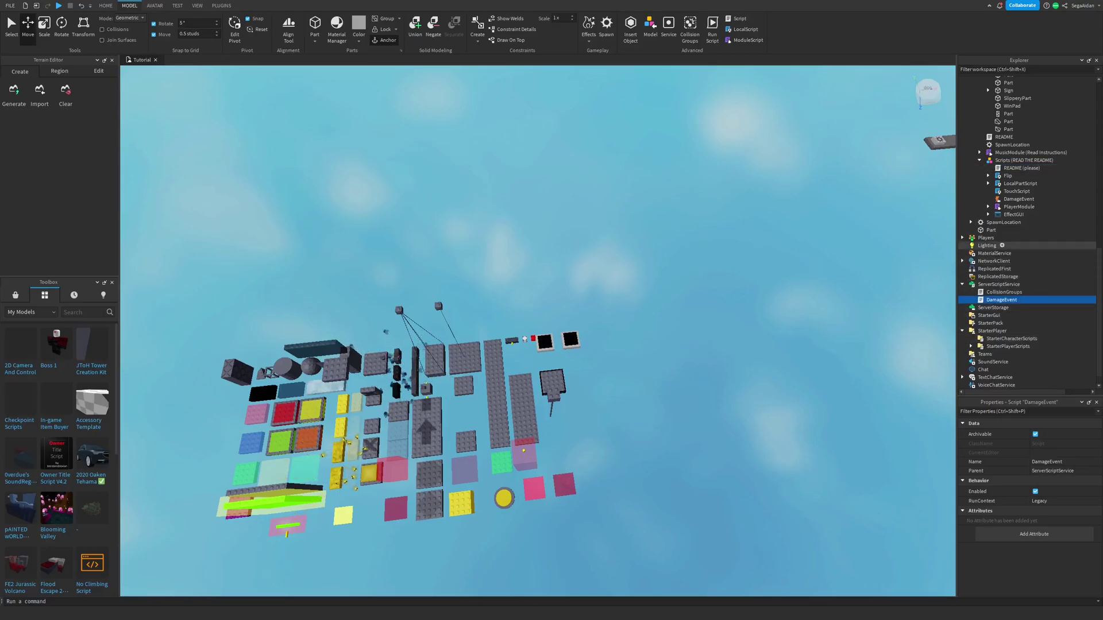
drag(1017, 191, 1014, 339)
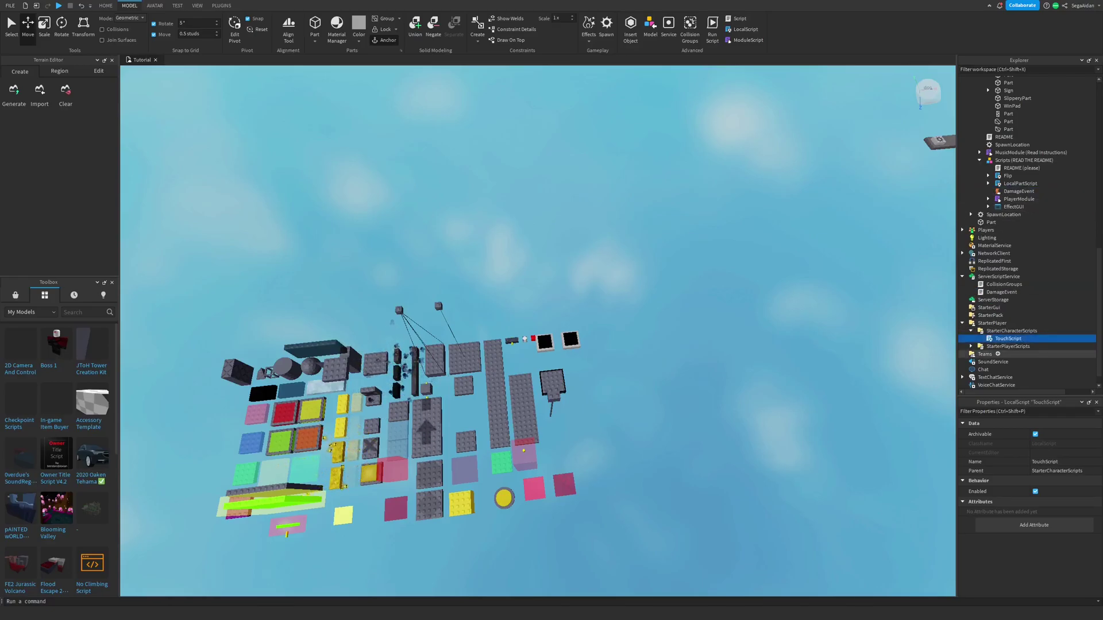
Move Flip, LocalPartScript and PlayerModule into StarterPlayerScripts, and the remaining DamageEvent object into ReplicatedStorage.
drag(1046, 176, 1046, 184)
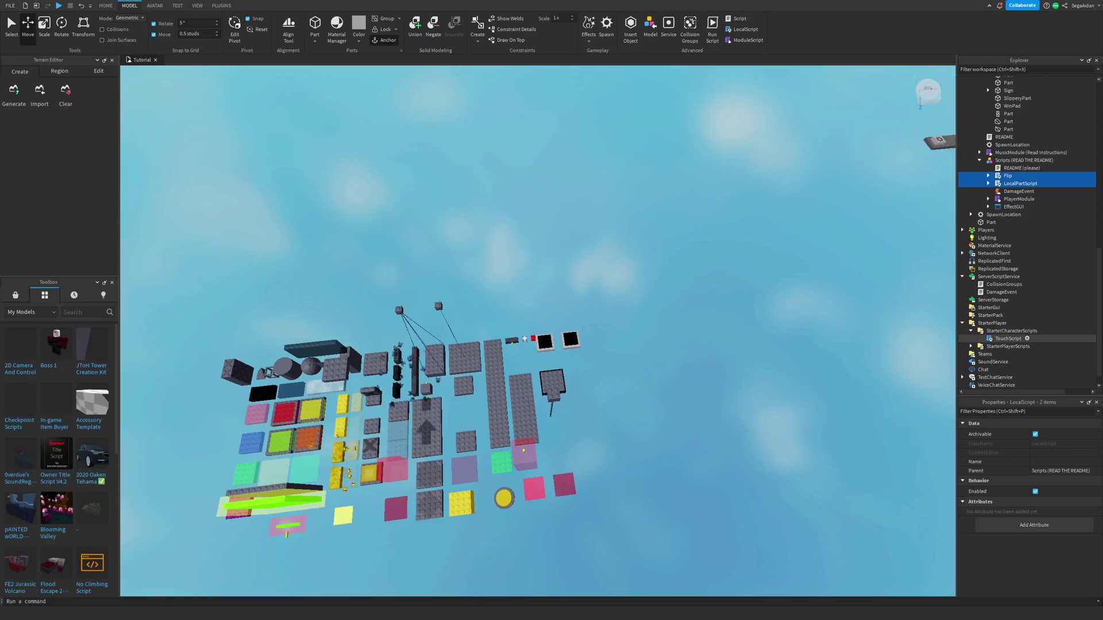
scroll(1028, 338, down, 1)
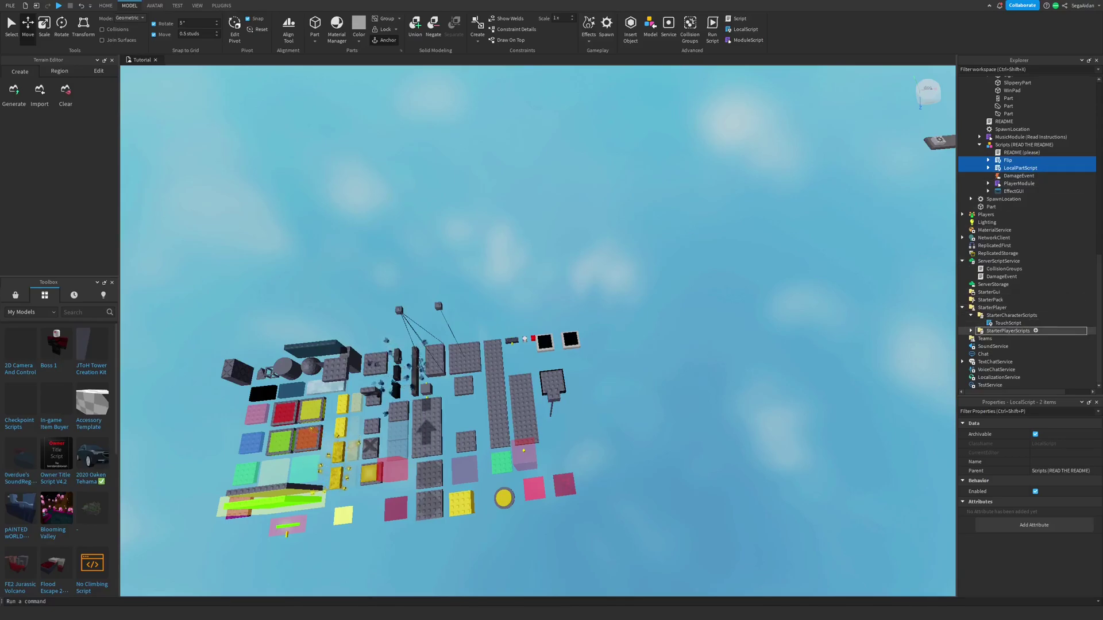
drag(1008, 331, 1008, 331)
click(1018, 167)
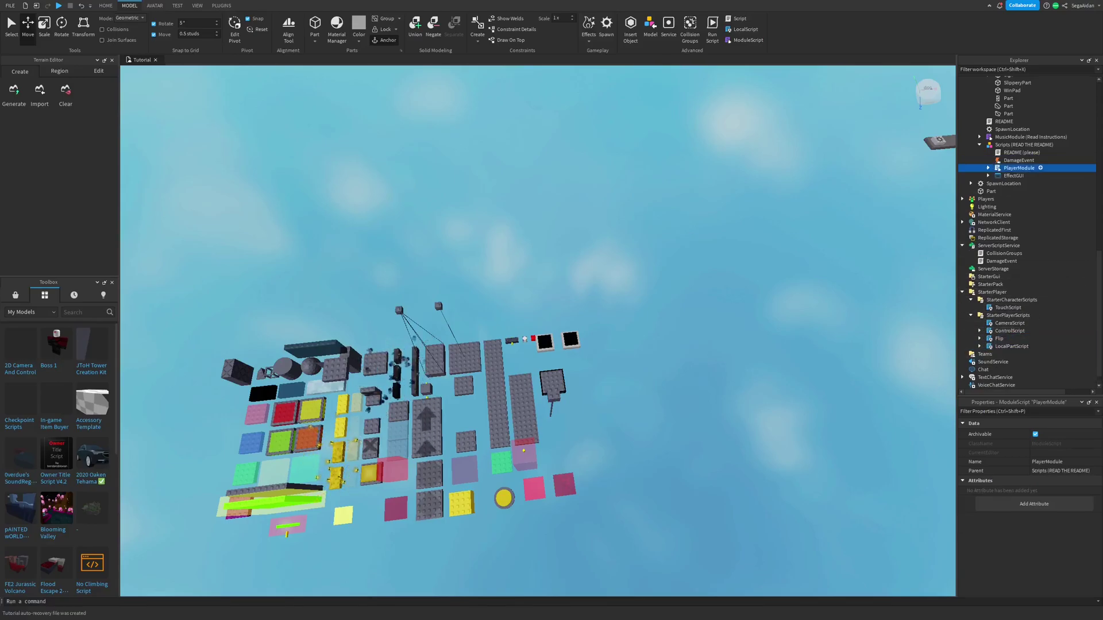
drag(1003, 276, 1011, 315)
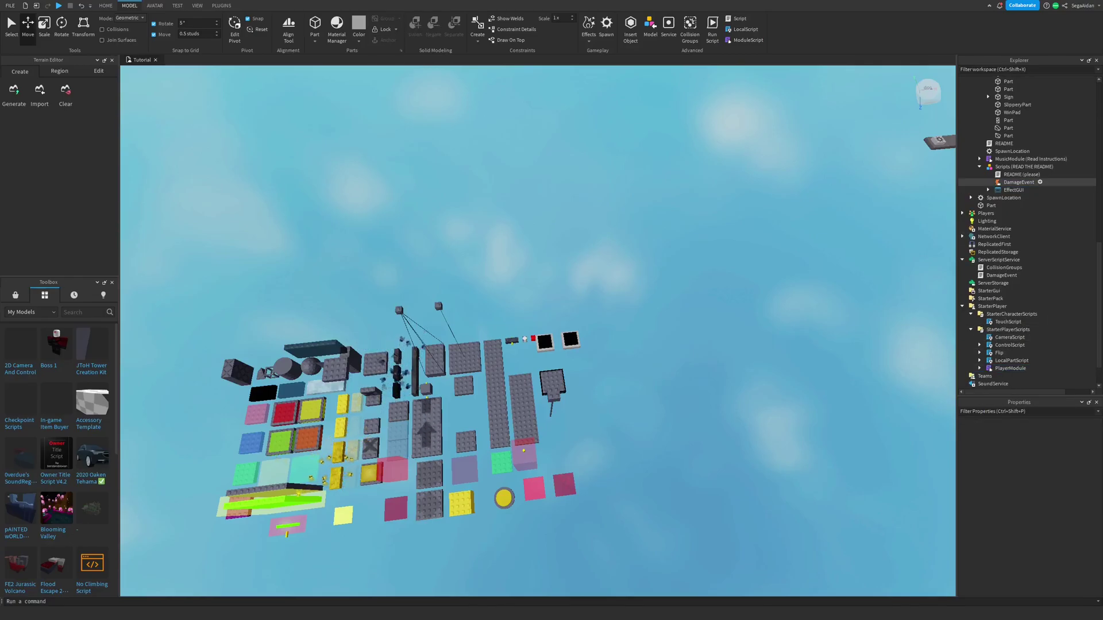
drag(1018, 182, 1011, 261)
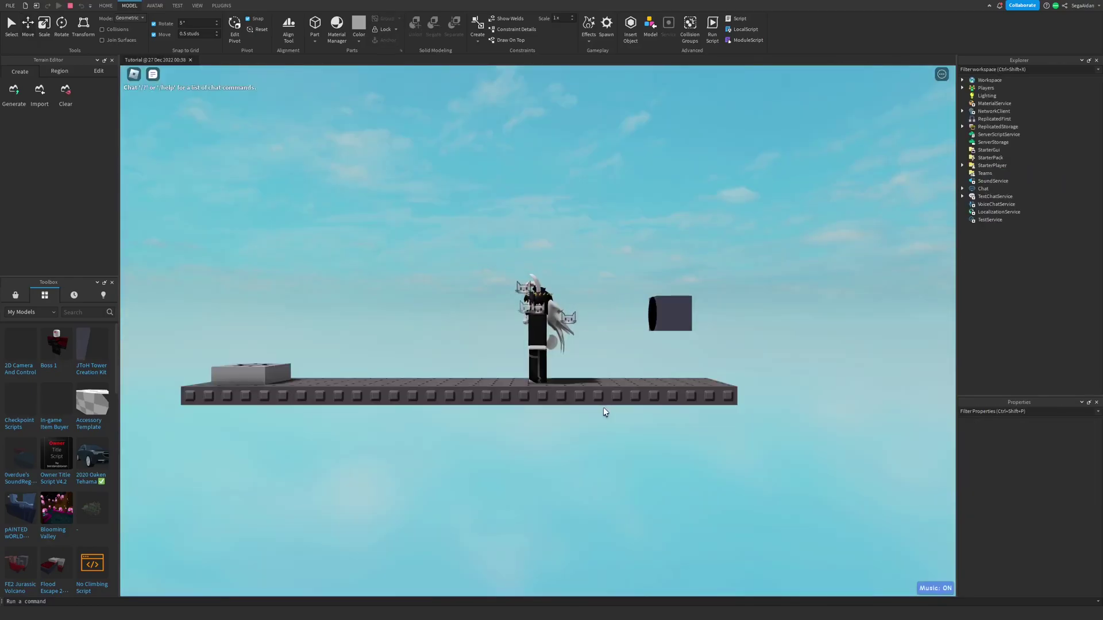
Playtest the turret on the platform by walking and jumping around it, and check the contents of ReplicatedStorage.
key(a)
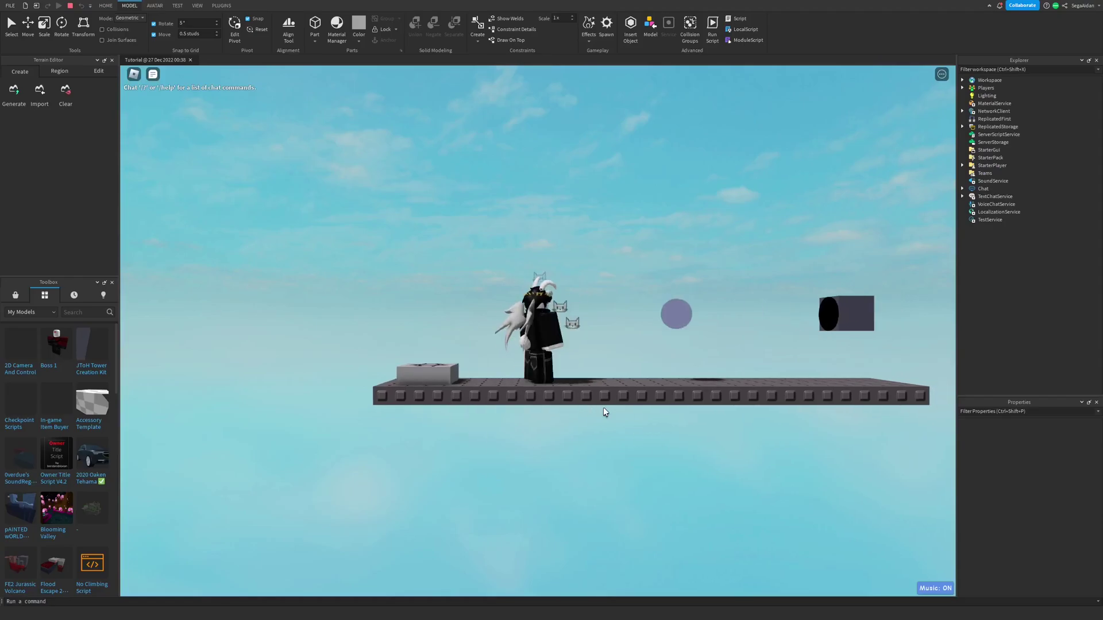
key(d)
key(space)
key(space)
key(a)
key(space)
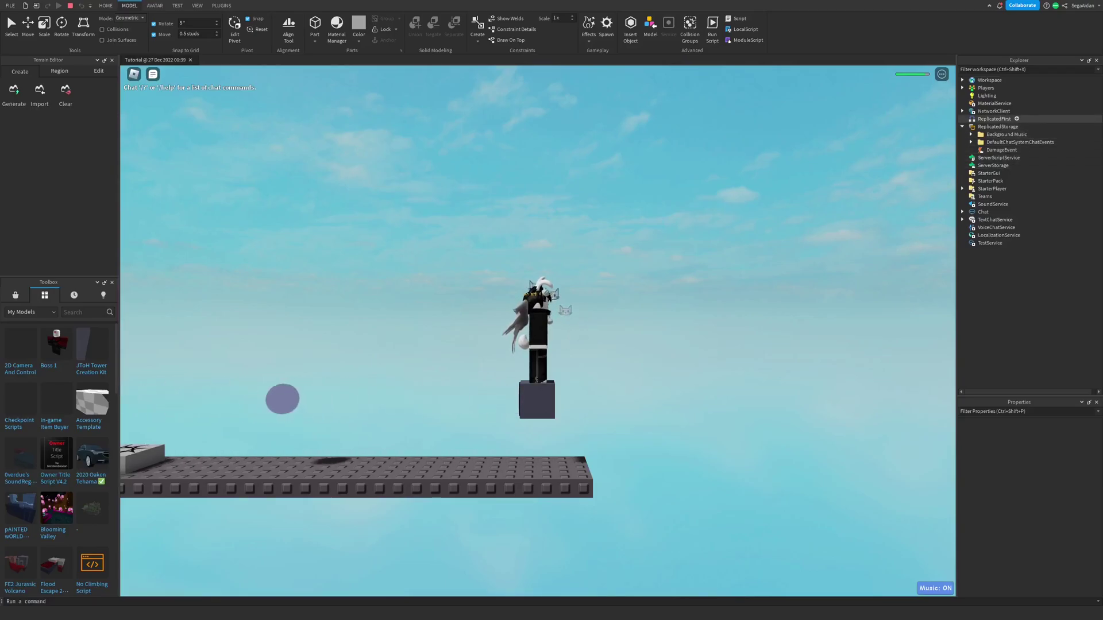
click(998, 158)
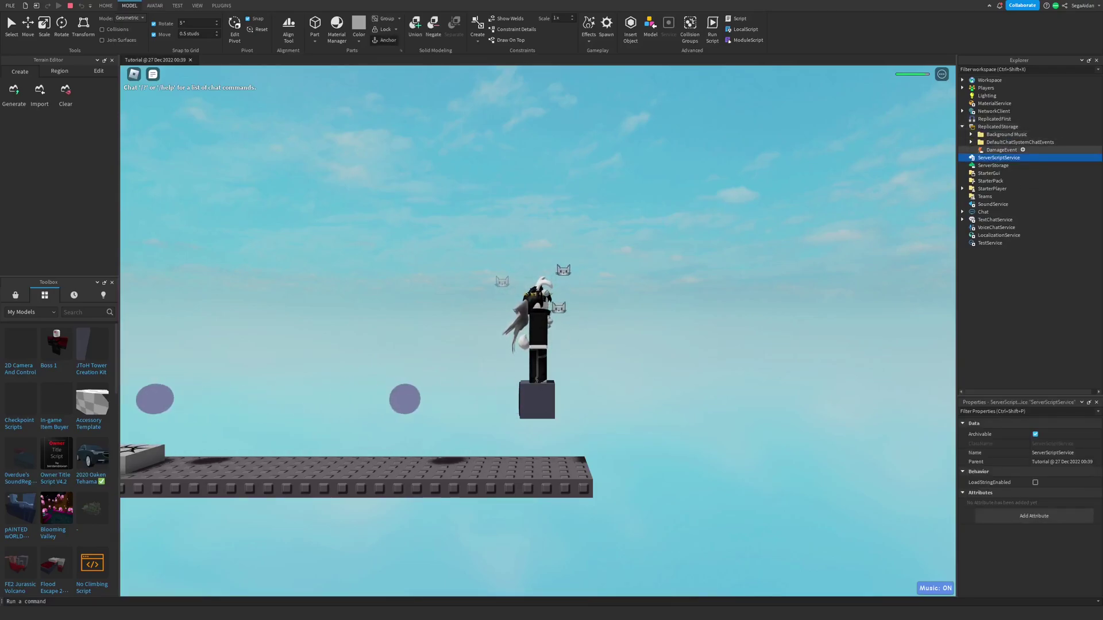
click(998, 127)
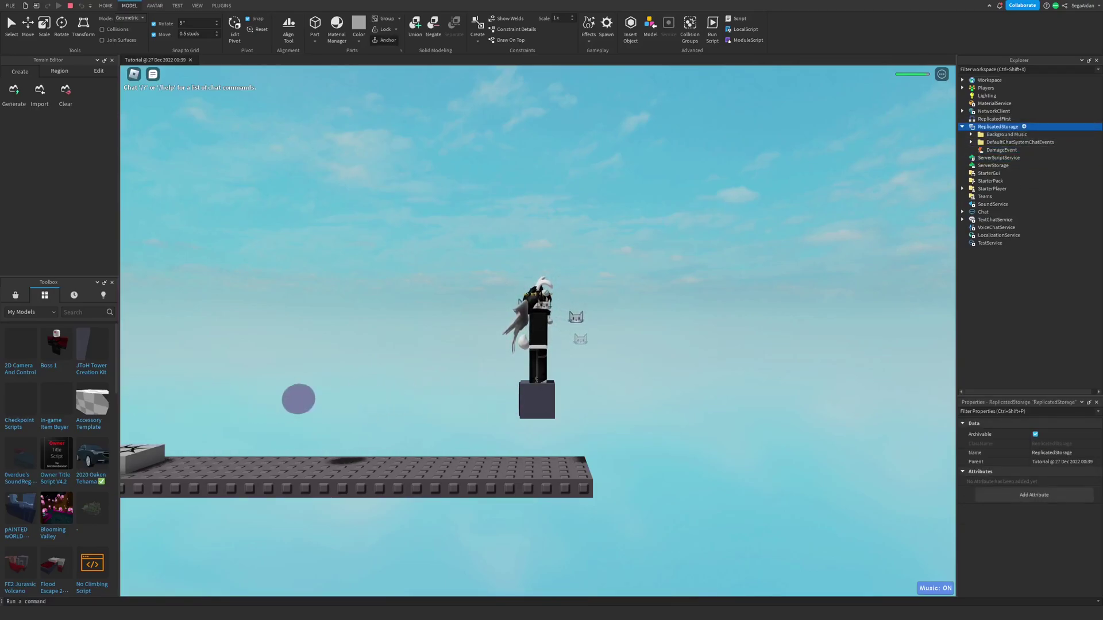
Check the DamageEvent object in ReplicatedStorage, finish testing the turret on the platform, and stop the playtest.
click(1002, 149)
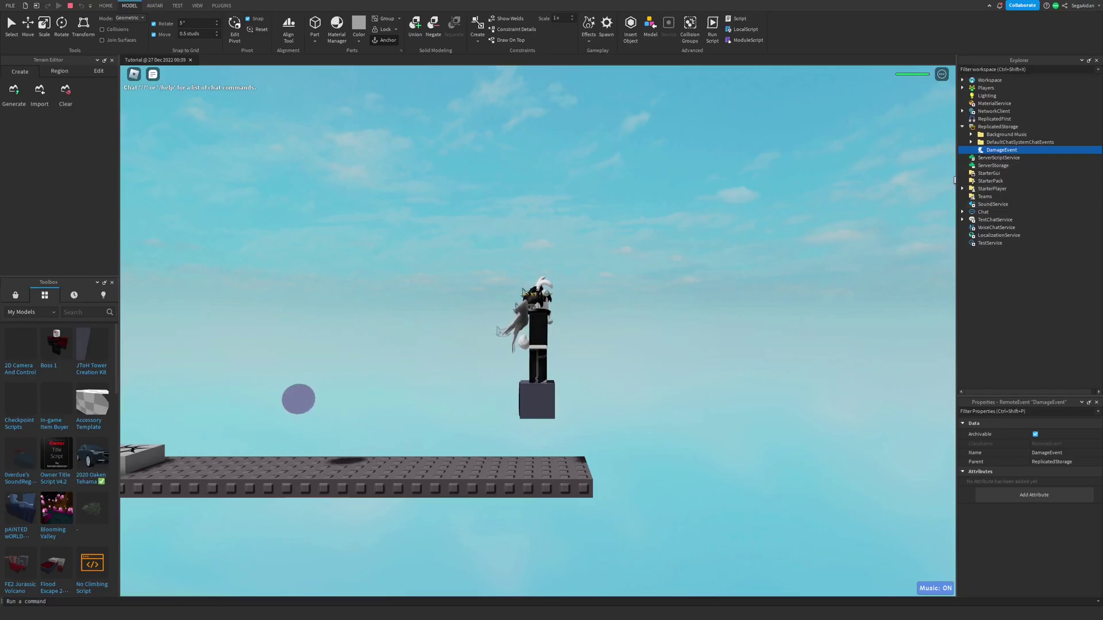
click(998, 126)
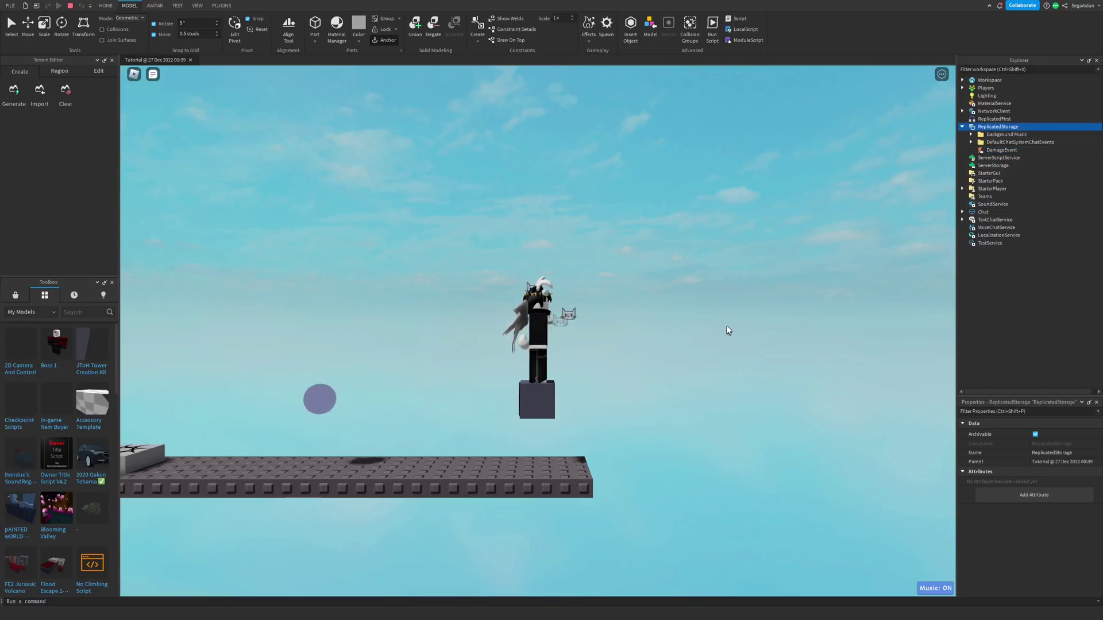
key(a)
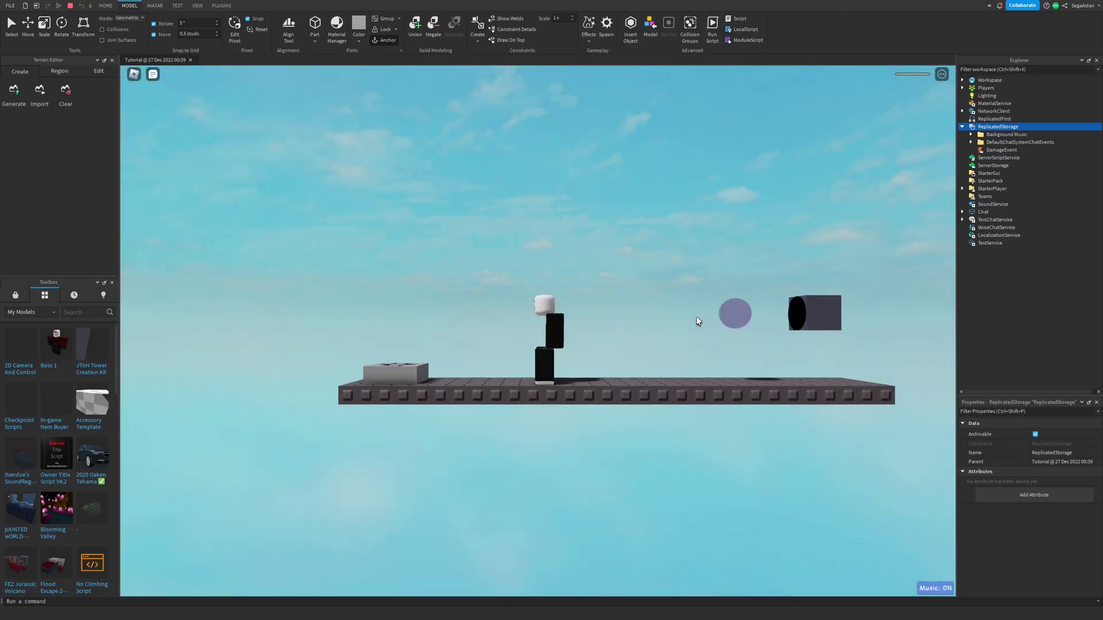
key(shift+F5)
Move the kit's Floor1 background music zone from the obstacle display over to the start platform area.
right_drag(538, 331, 597, 221)
key(d)
key(a)
key(w)
key(s)
key(s)
click(543, 313)
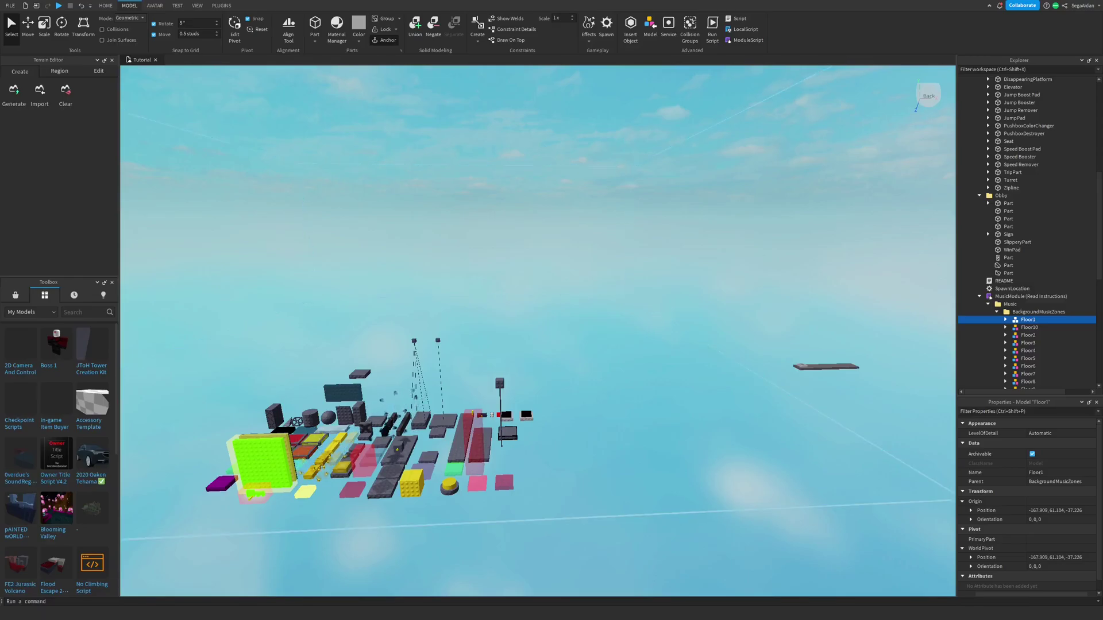
key(d)
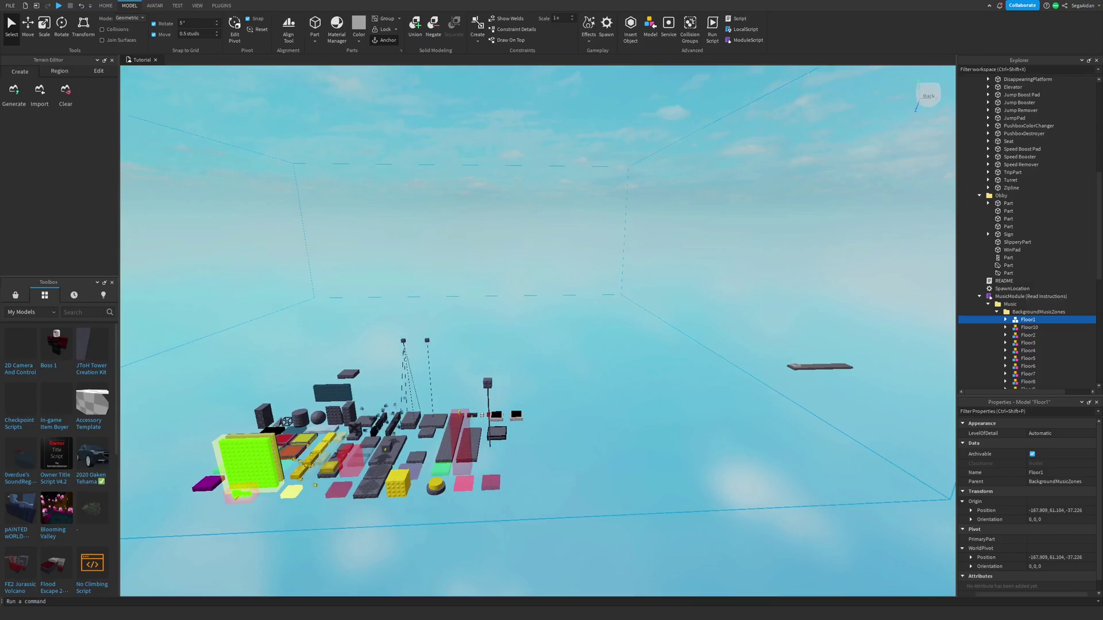
key(ctrl+z)
key(w)
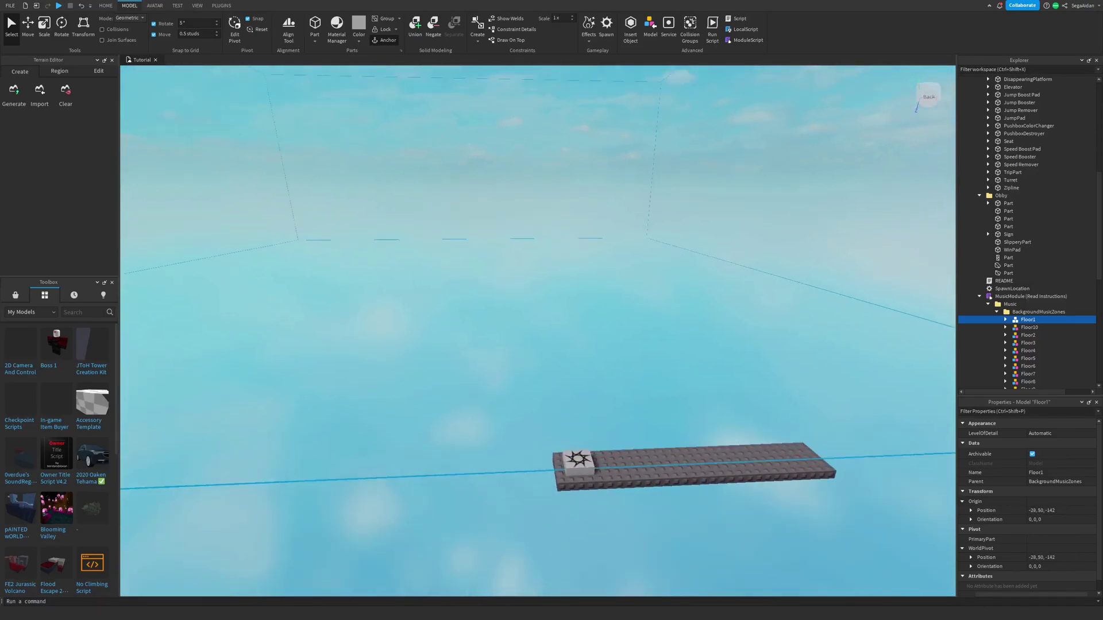
key(s)
key(s)
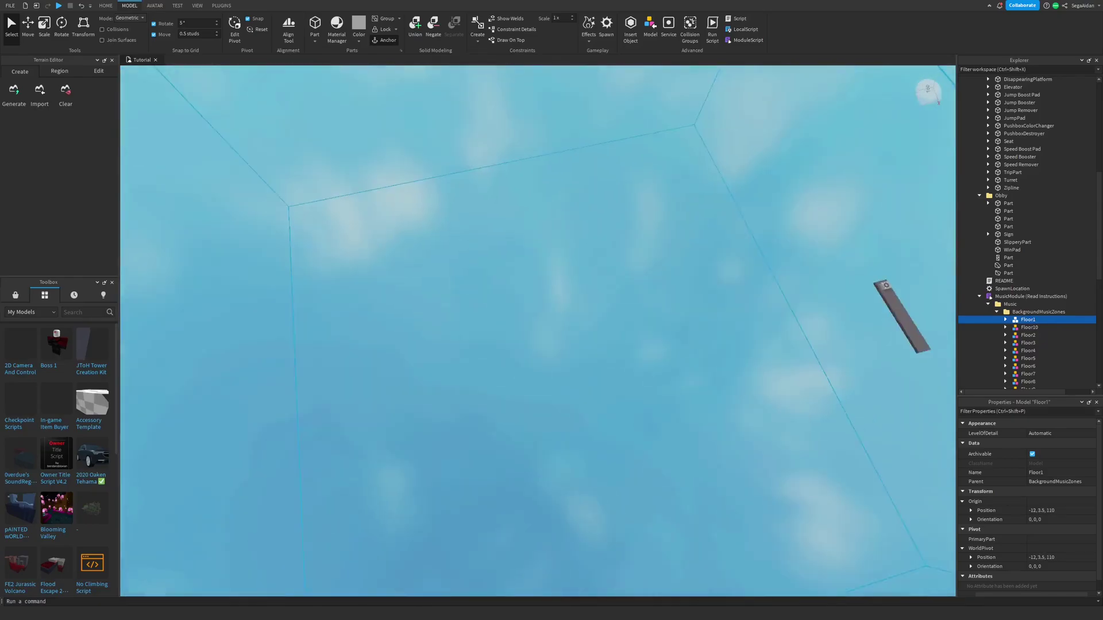
Shift the Floor1 music zone with the Move tool to position -12, 3.5, -46.5 so it encloses the platform.
key(ctrl+2)
key(d)
key(w)
drag(497, 271, 701, 101)
right_drag(702, 101, 795, 75)
Set the transparency of the Part inside the Floor1 music zone to 0.9.
click(1005, 320)
click(1014, 327)
click(1034, 343)
scroll(1028, 546, down, 2)
scroll(1028, 517, up, 2)
text(0)
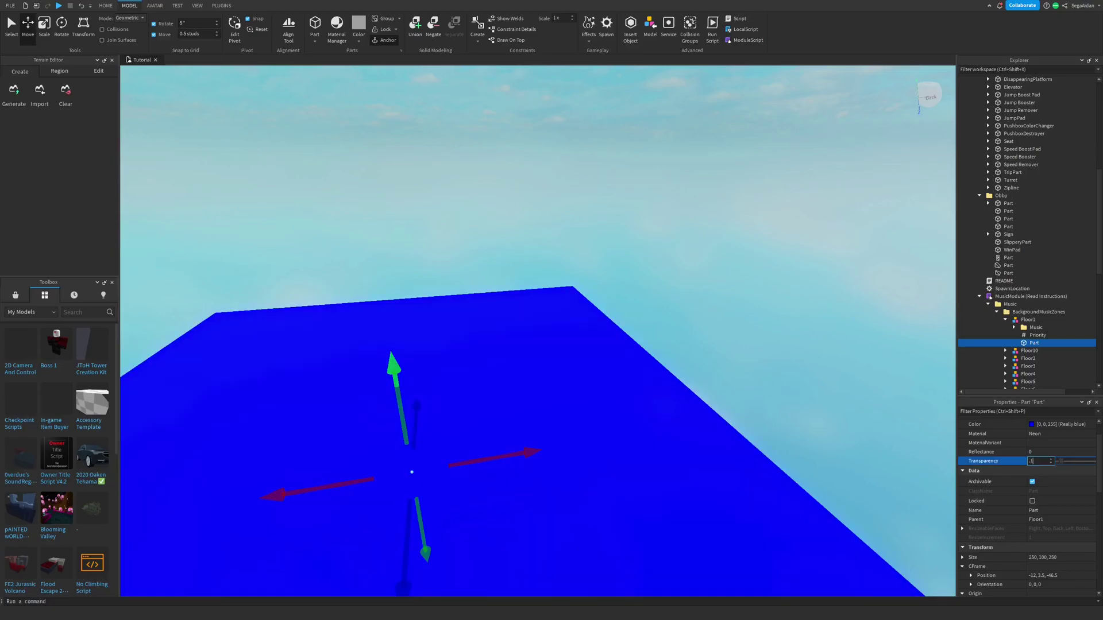
key(BackSpace)
text(9)
right_drag(537, 330, 454, 336)
key(s)
click(850, 298)
scroll(1037, 321, down, 1)
click(1014, 305)
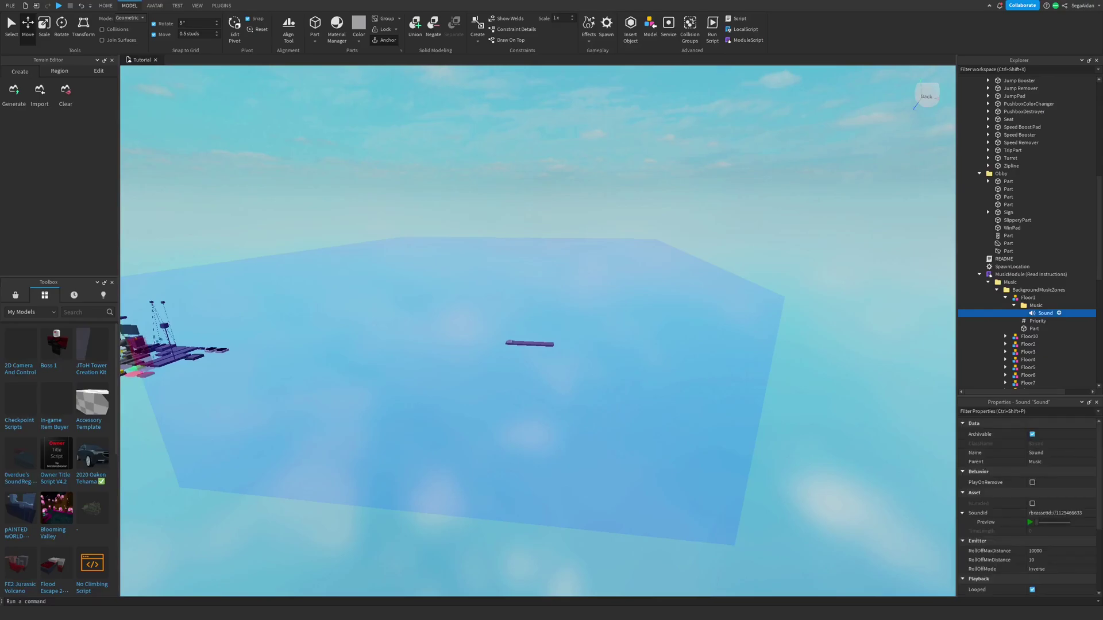
right_drag(575, 322, 540, 356)
key(w)
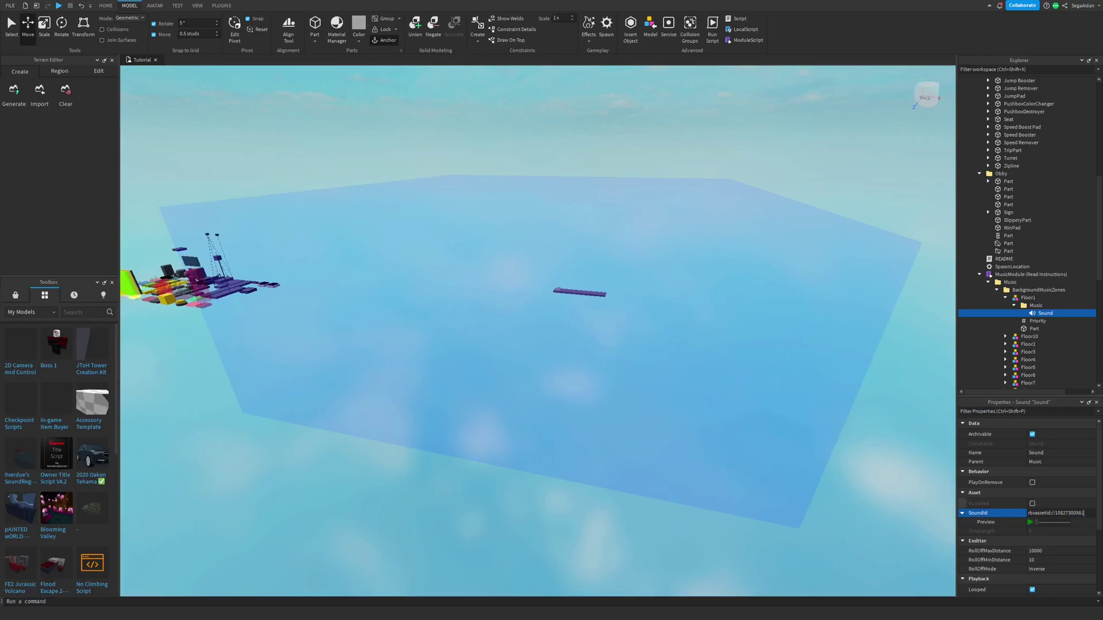
key(Return)
key(Escape)
Review the Floor1 zone's Music folder, its Sound properties and its Priority value.
click(1036, 305)
click(1037, 321)
click(1043, 313)
click(1028, 298)
click(1036, 306)
click(1045, 313)
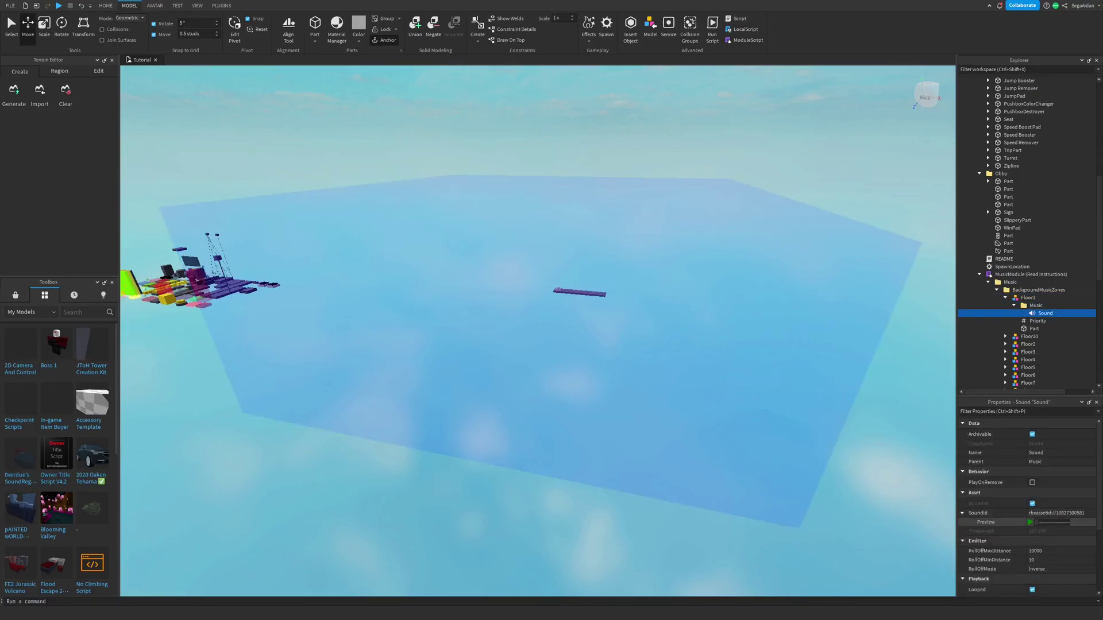
click(1046, 321)
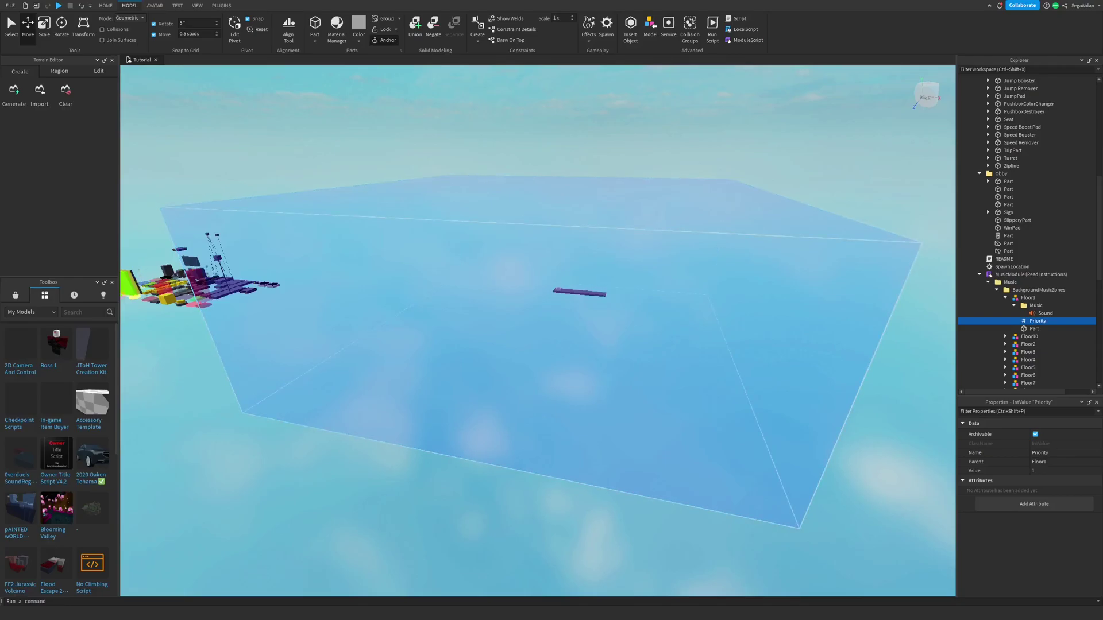
Try extending the music area with a duplicate of the Floor1 zone shifted along the X axis, and remove the duplicate.
click(802, 531)
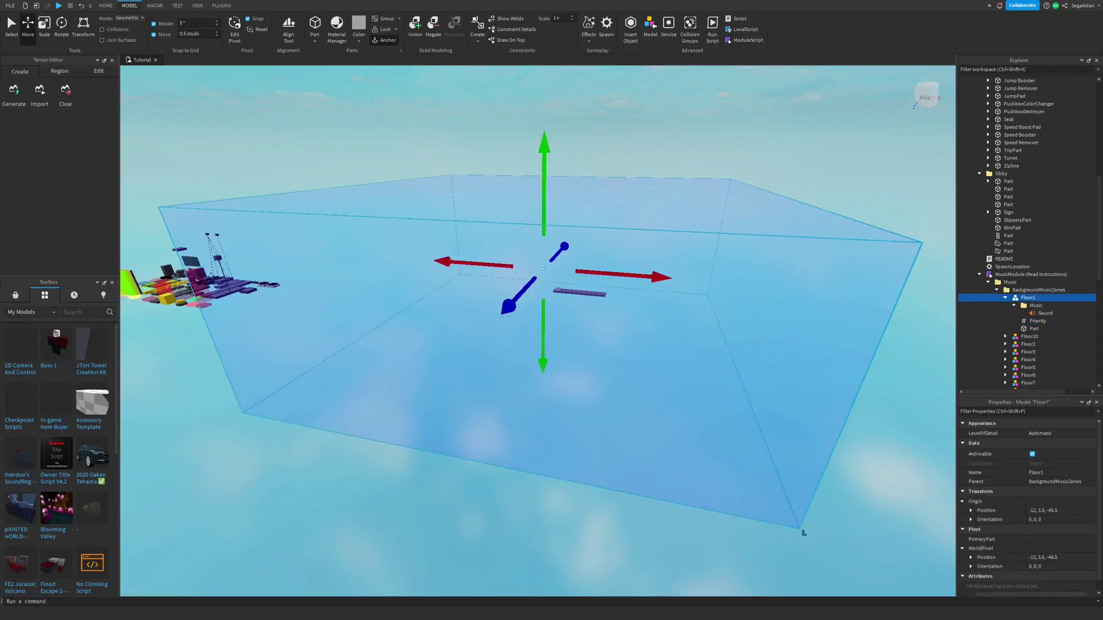
right_drag(747, 327, 856, 325)
key(ctrl+d)
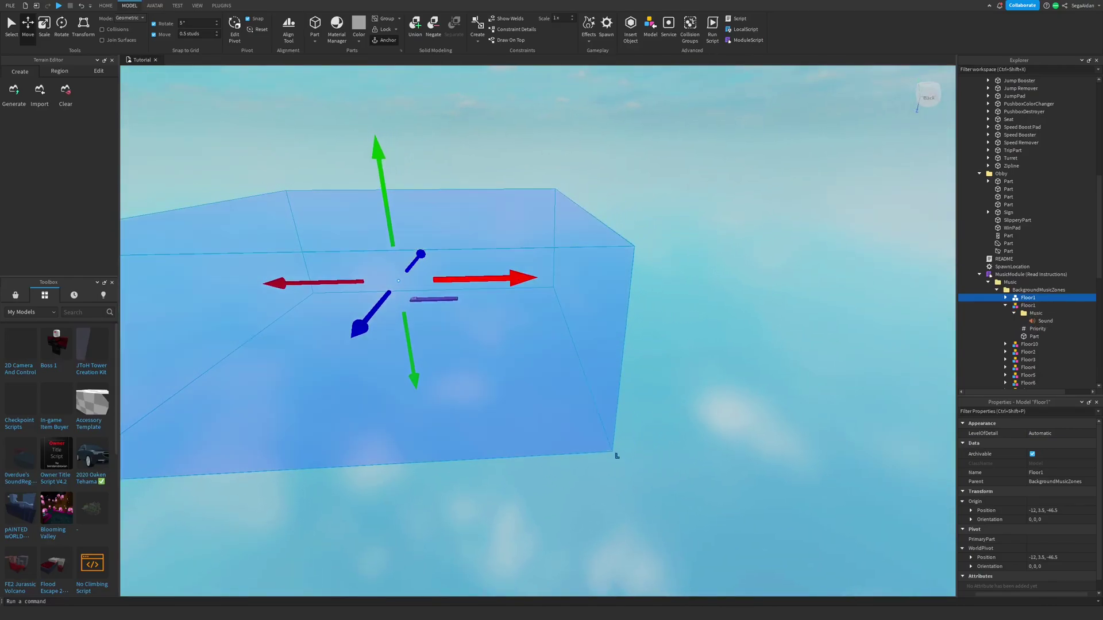
drag(499, 278, 757, 273)
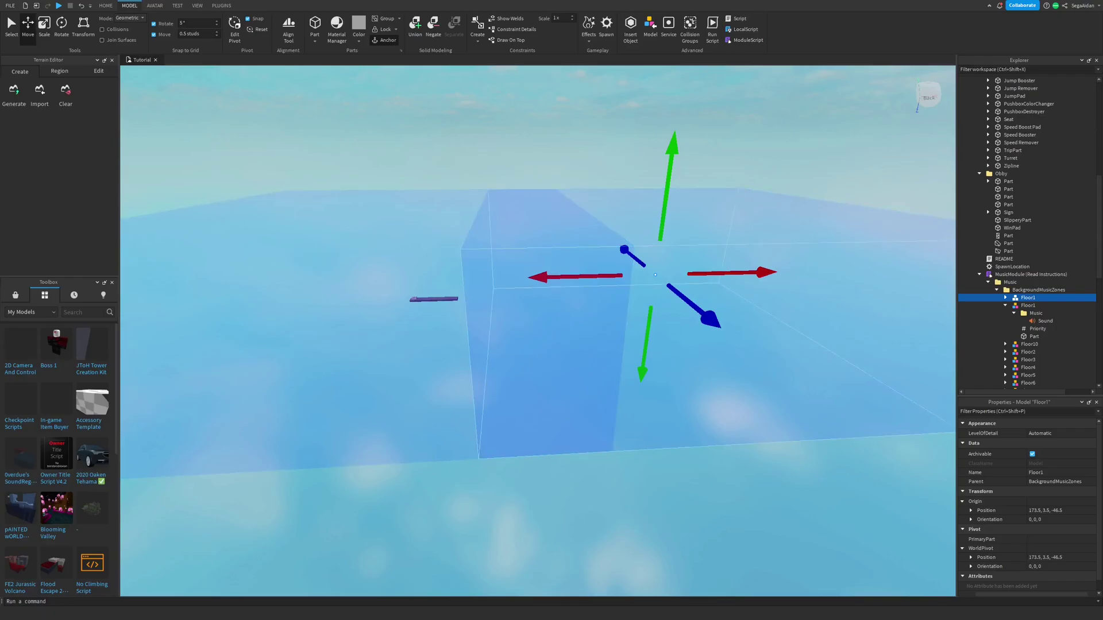
key(Delete)
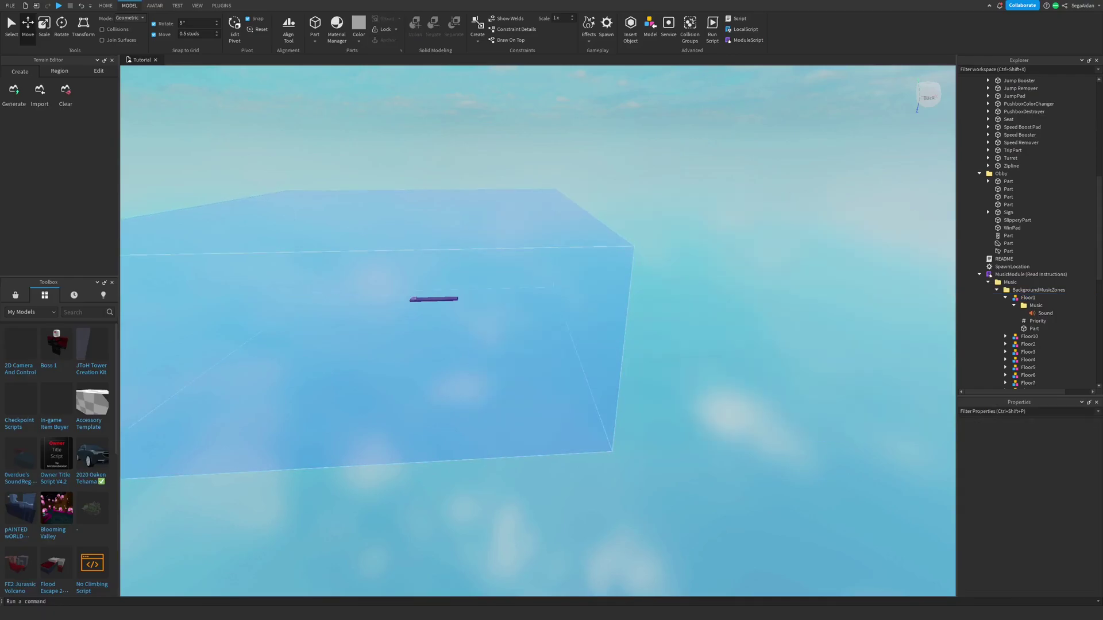
click(509, 313)
key(ctrl+d)
drag(501, 278, 765, 273)
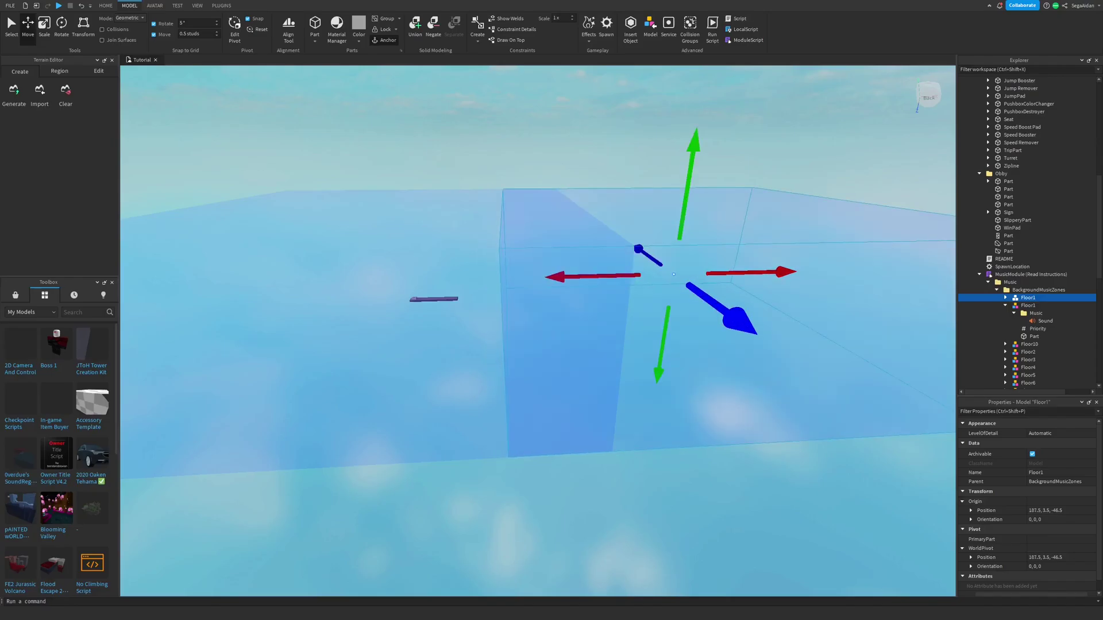
key(Delete)
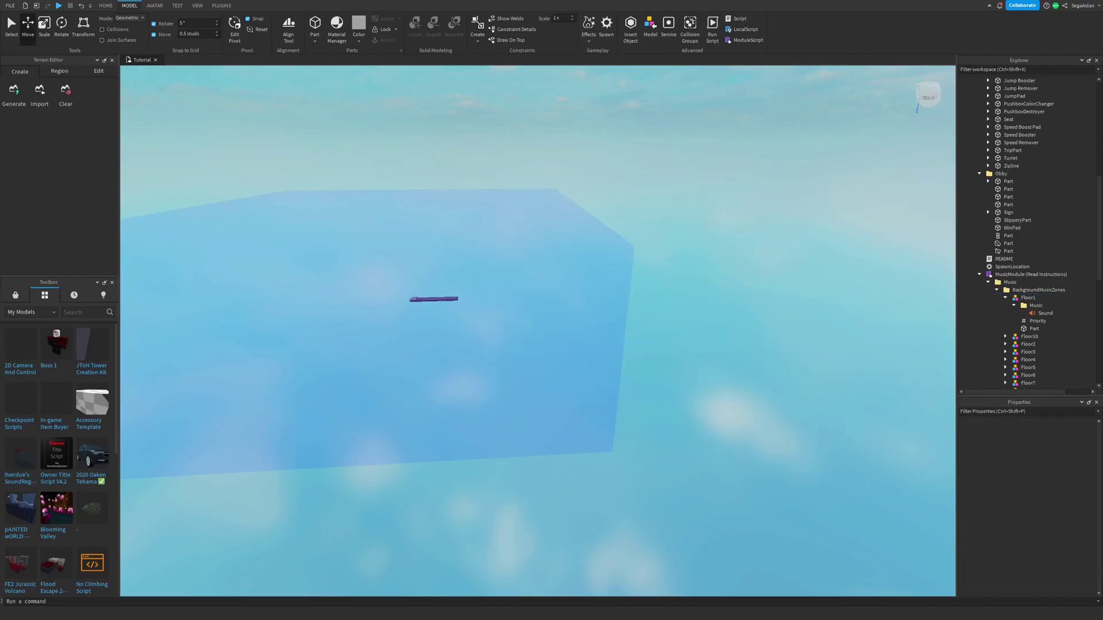
Playtest the music zone by walking and jumping the character along the platform.
key(F5)
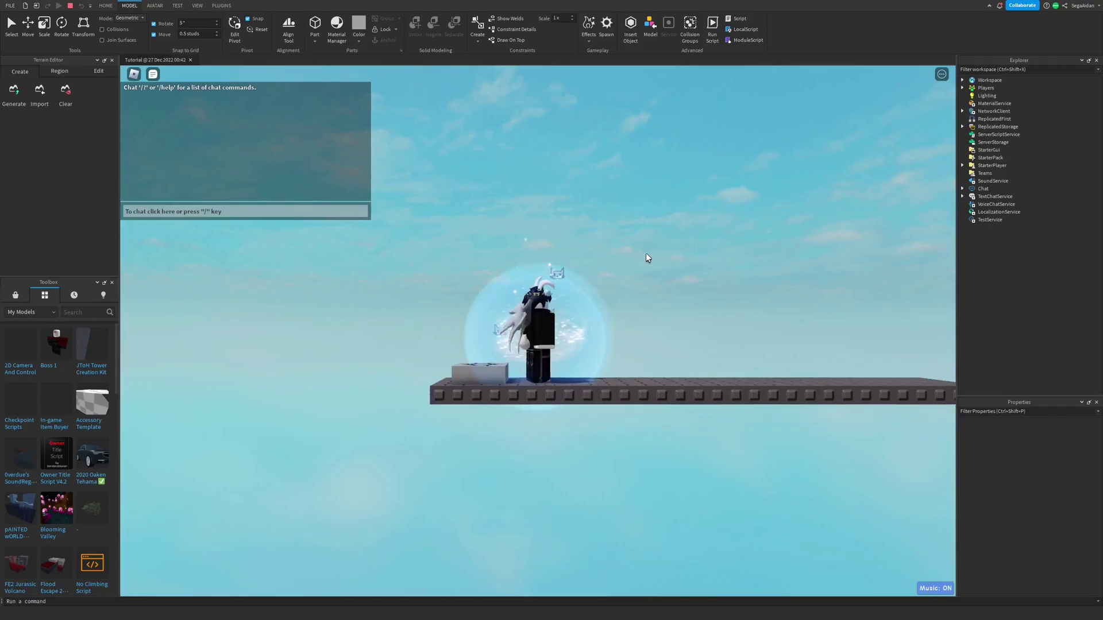
key(a)
key(space)
key(space)
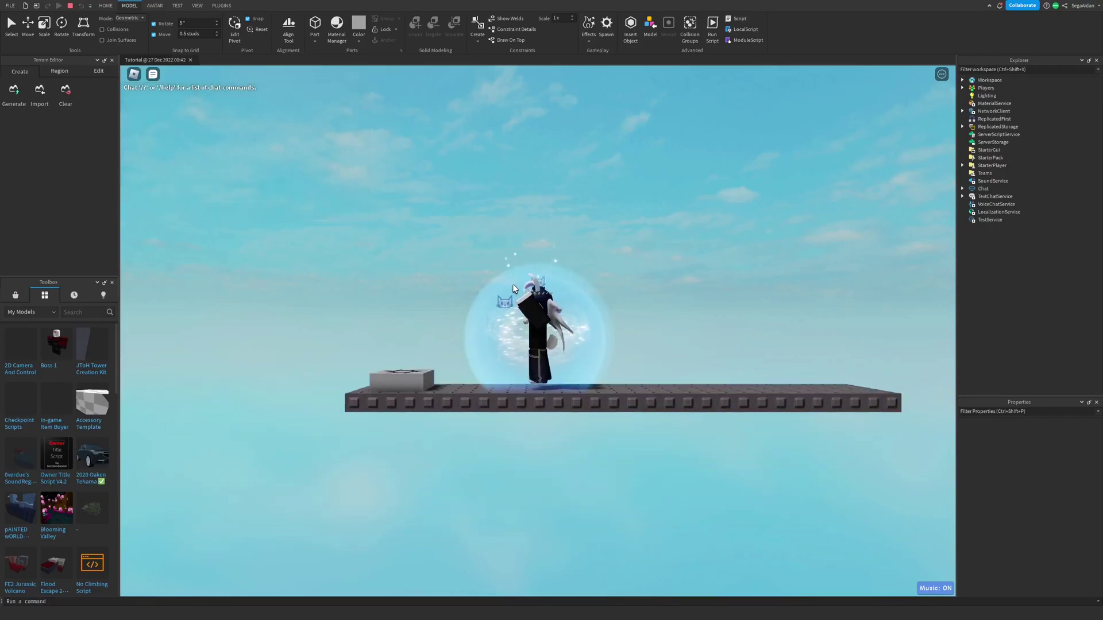
key(d)
key(space)
key(space)
key(space)
key(a)
key(space)
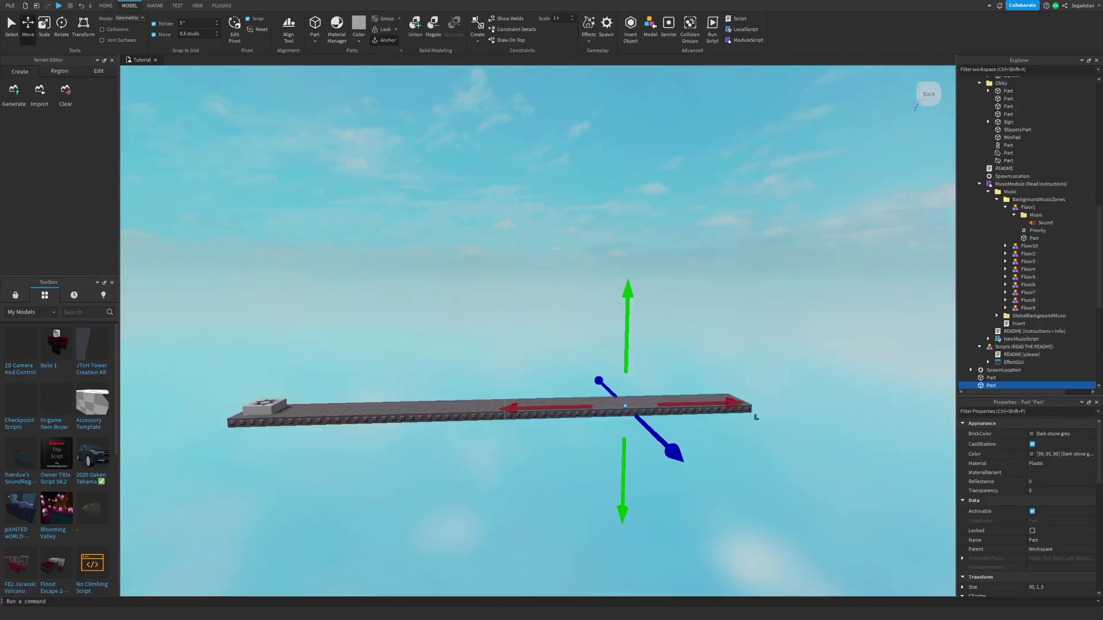
Shorten the platform's far-end part to 10 studs and scale it upward into a tall block.
mouse_move(538, 330)
right_down()
mouse_move(574, 414)
mouse_move(528, 333)
right_up()
key(d)
key(ctrl+4)
key(ctrl+3)
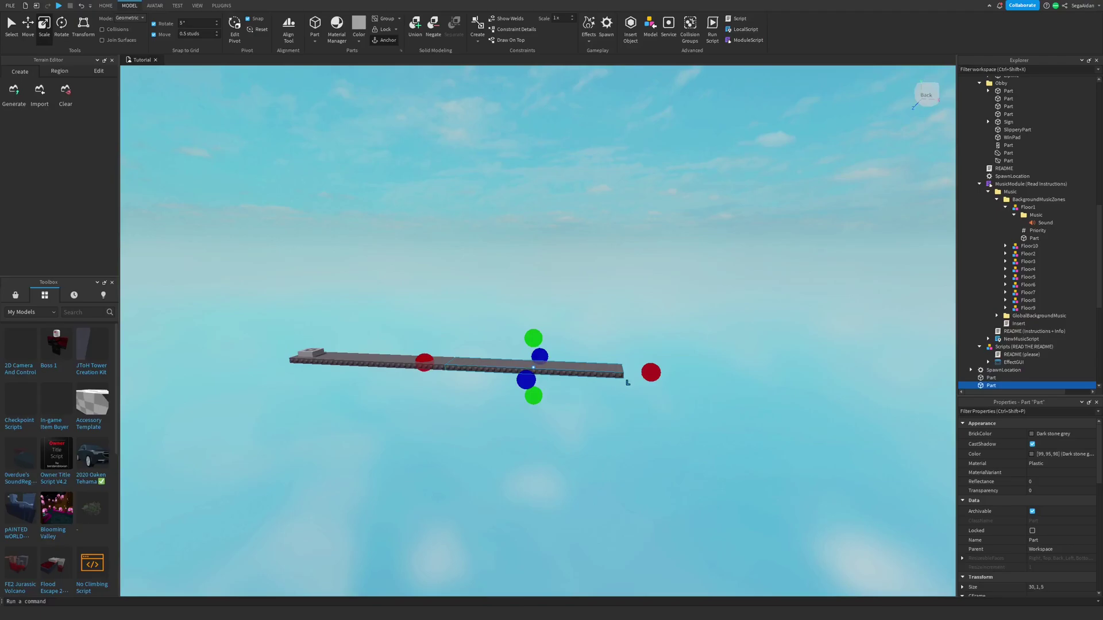
right_drag(575, 344, 597, 359)
key(w)
key(a)
drag(665, 350, 555, 350)
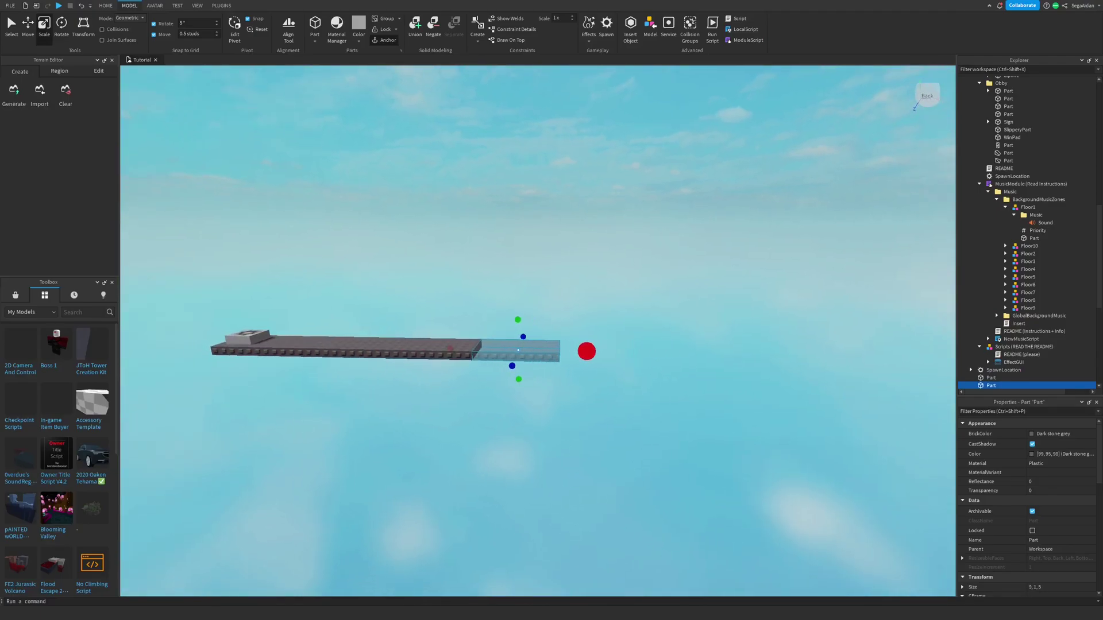
drag(520, 319, 519, 256)
key(w)
key(a)
key(ctrl+2)
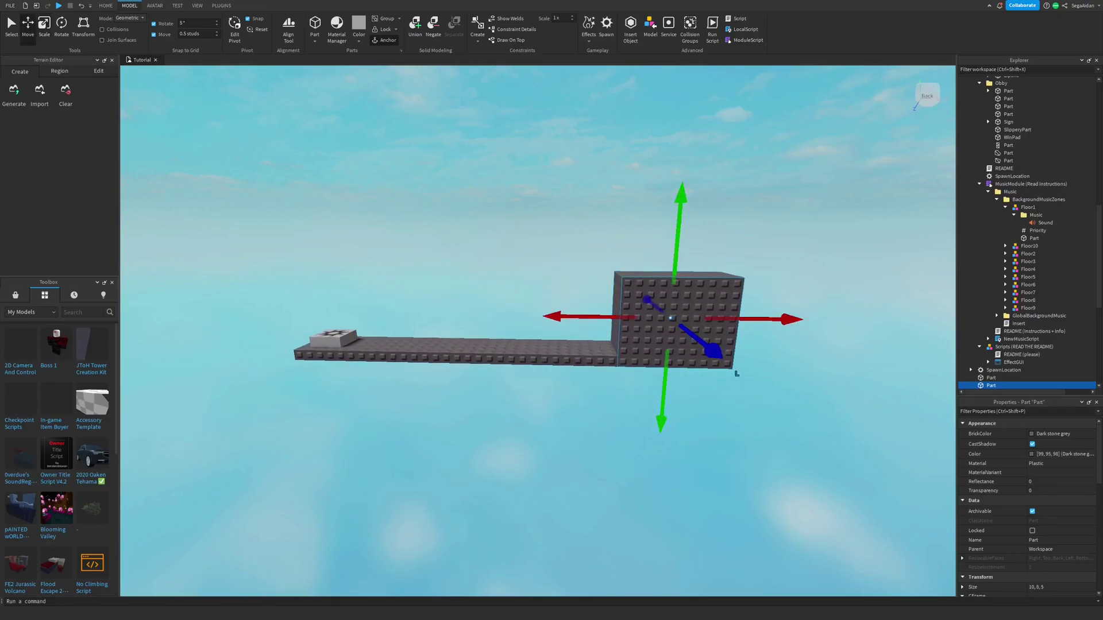
Duplicate the tall block and place the copy at the opposite end of the platform, beside the spawn location.
key(ctrl+d)
drag(736, 374, 489, 372)
right_drag(489, 371, 463, 362)
click(463, 363)
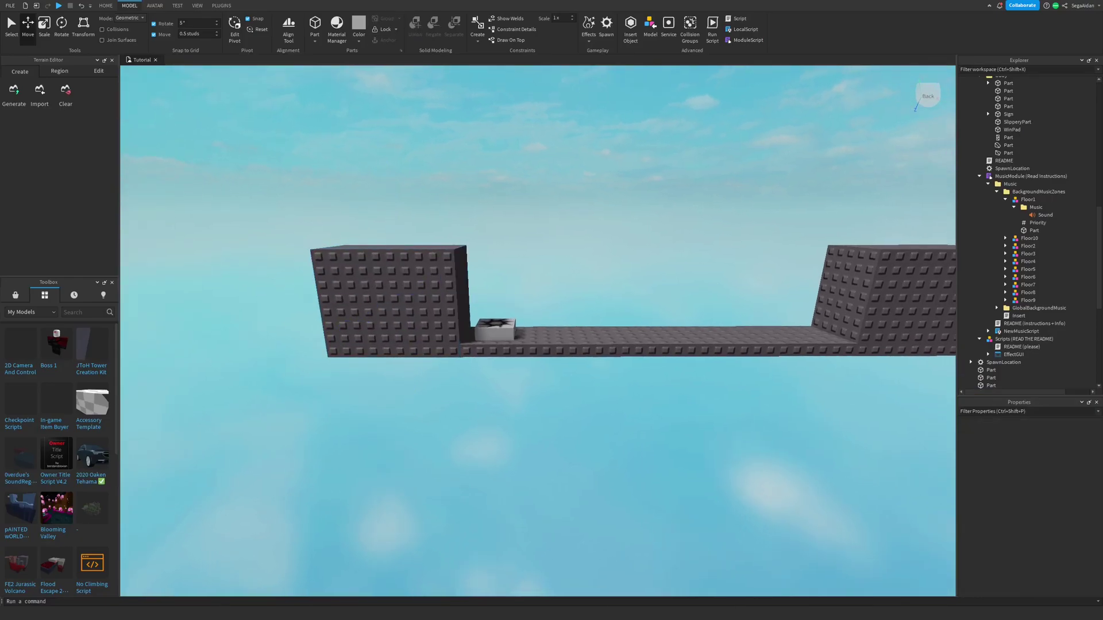
click(463, 362)
key(d)
click(773, 358)
click(230, 304)
click(683, 304)
click(229, 304)
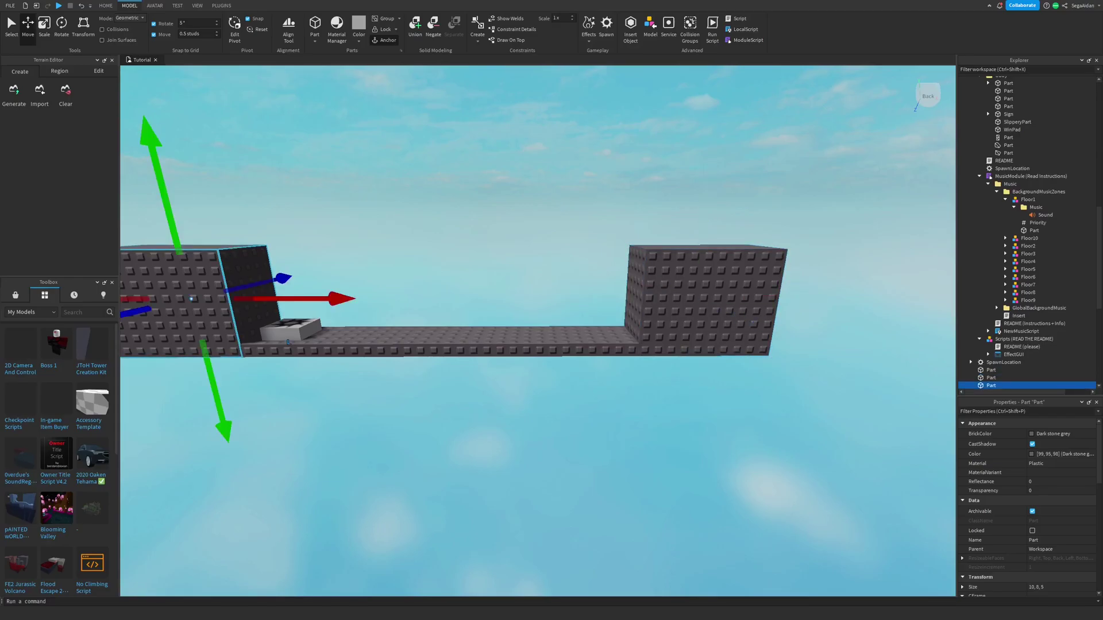
click(425, 270)
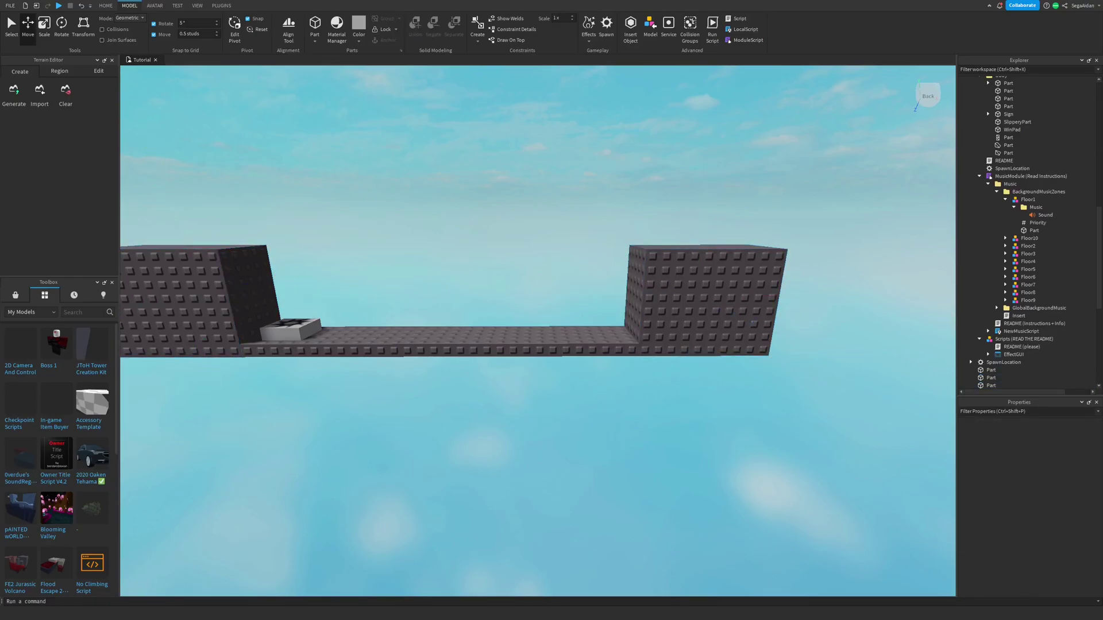
Try stacking a duplicate on top of the far-end block, and undo it.
key(d)
key(a)
right_drag(537, 331, 445, 338)
key(s)
key(d)
right_drag(433, 287, 505, 325)
key(s)
key(a)
click(602, 294)
key(ctrl+d)
key(d)
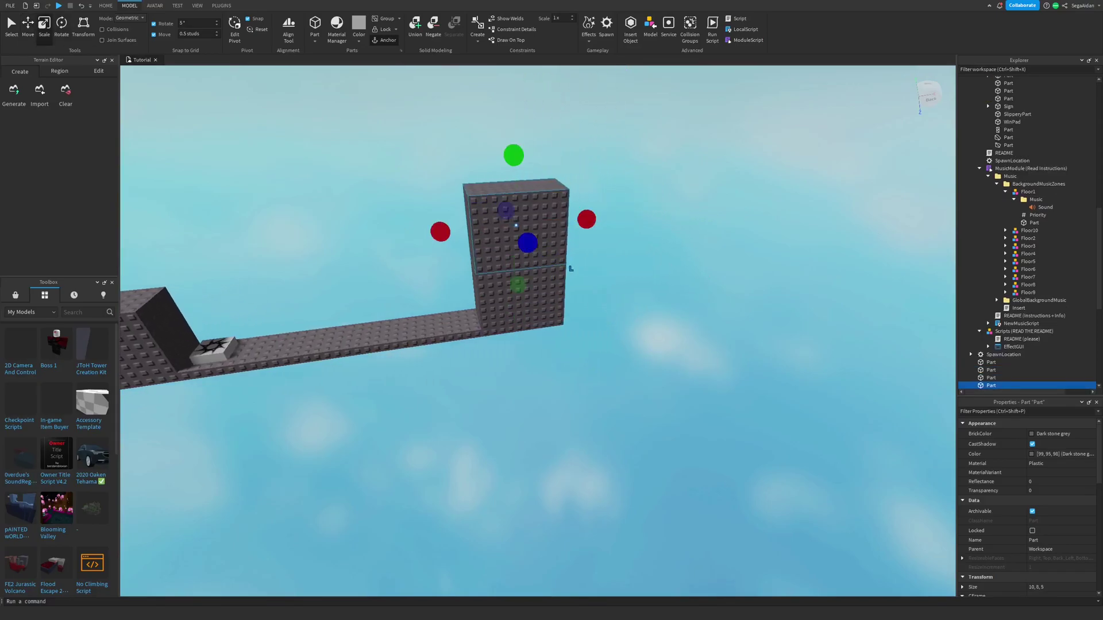
key(ctrl+z)
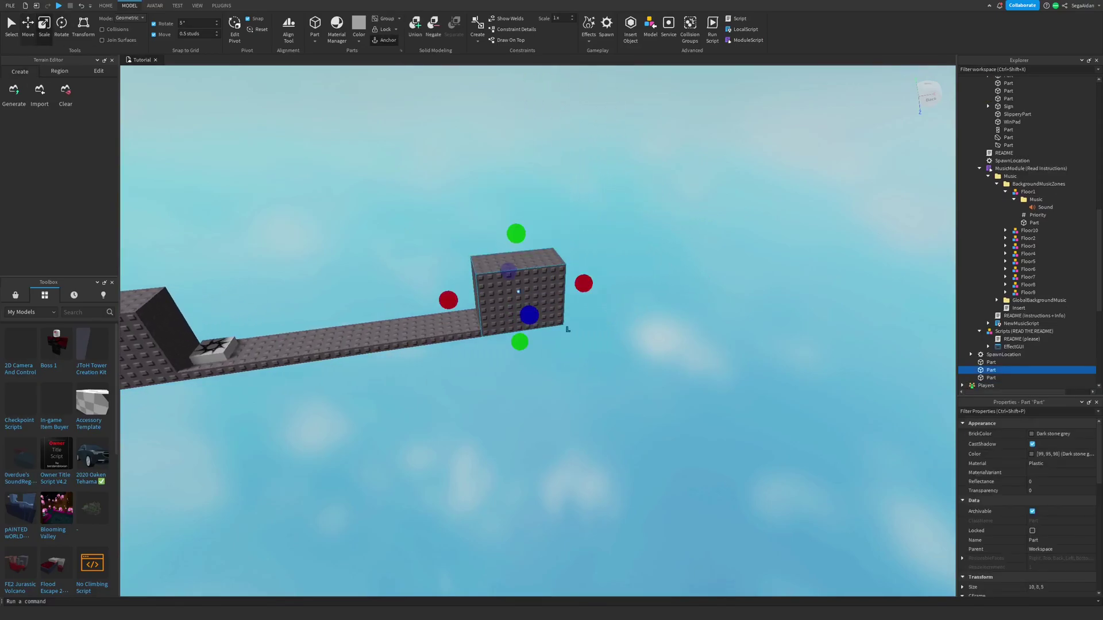
Make a wall about 100 studs tall and 0.5 stud thick on the far-end block, and duplicate it at the spawn end.
drag(516, 233, 515, 101)
scroll(488, 202, down, 2)
drag(455, 254, 524, 251)
scroll(551, 161, down, 2)
drag(554, 166, 598, 151)
right_drag(580, 160, 598, 151)
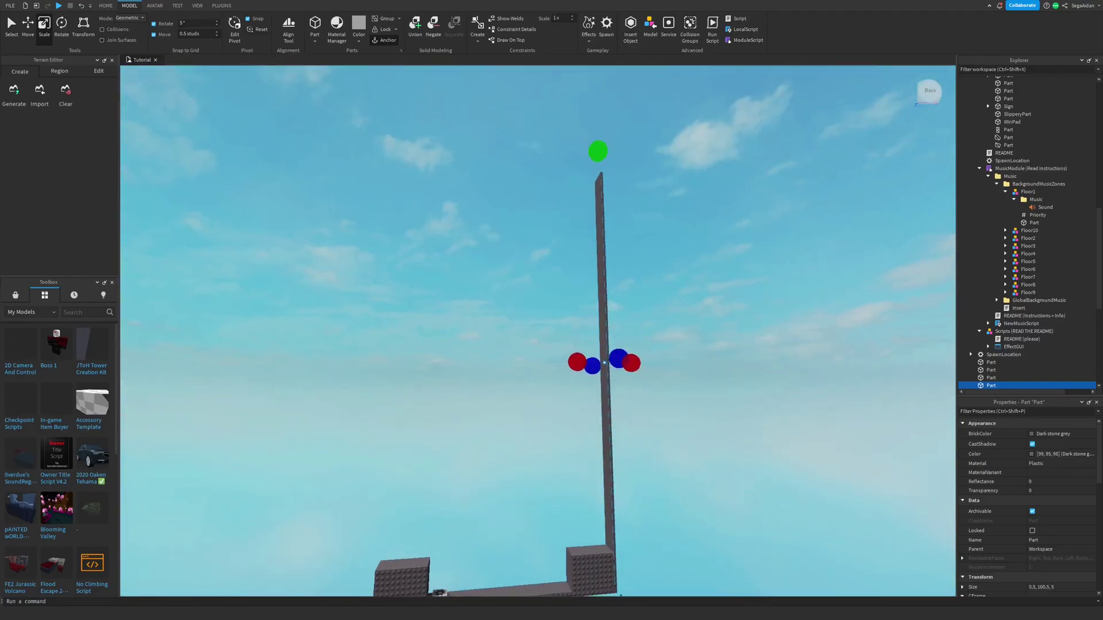
key(s)
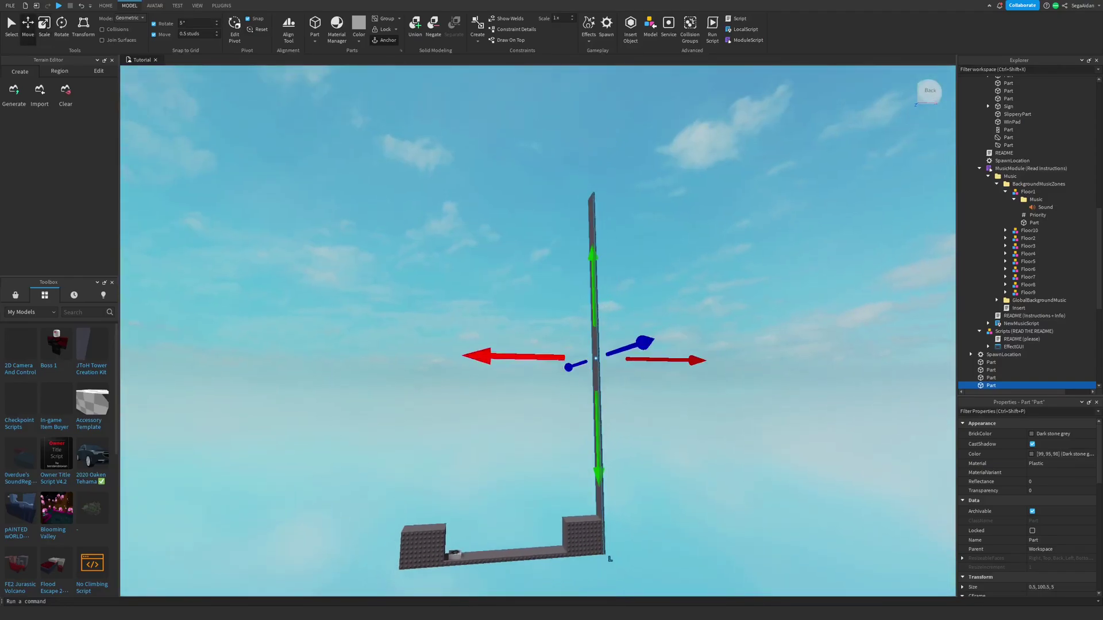
drag(482, 357, 290, 353)
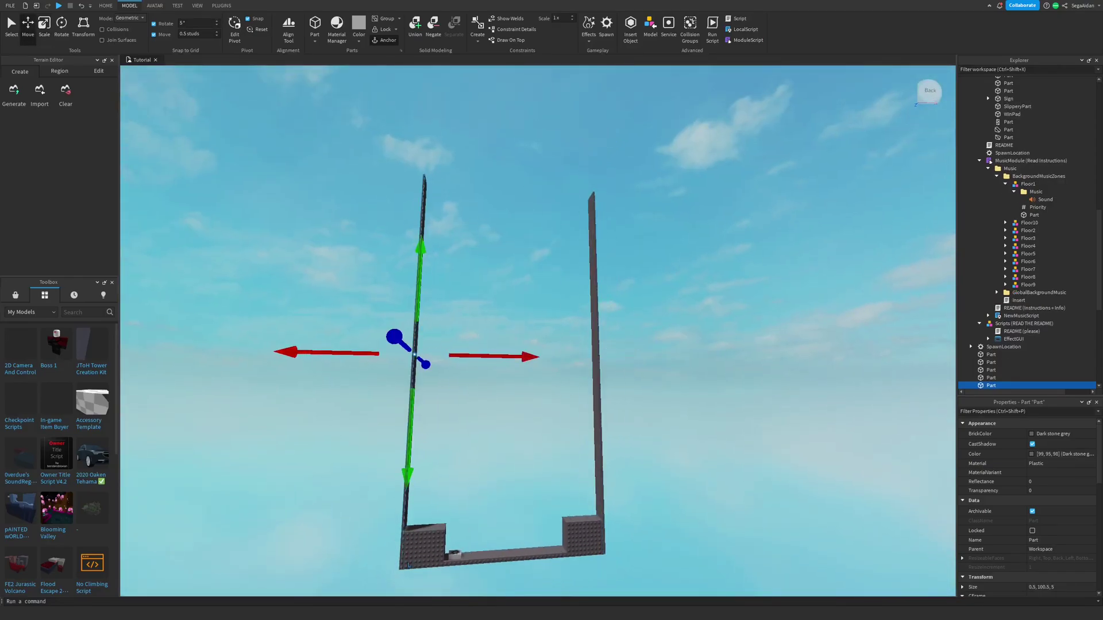
Delete both tall thin walls at the ends of the platform.
key(Delete)
click(592, 276)
key(Delete)
right_drag(592, 276, 635, 390)
key(w)
click(546, 253)
mouse_move(545, 253)
right_down()
mouse_move(549, 201)
mouse_move(546, 250)
right_up()
key(s)
key(a)
key(d)
key(s)
key(d)
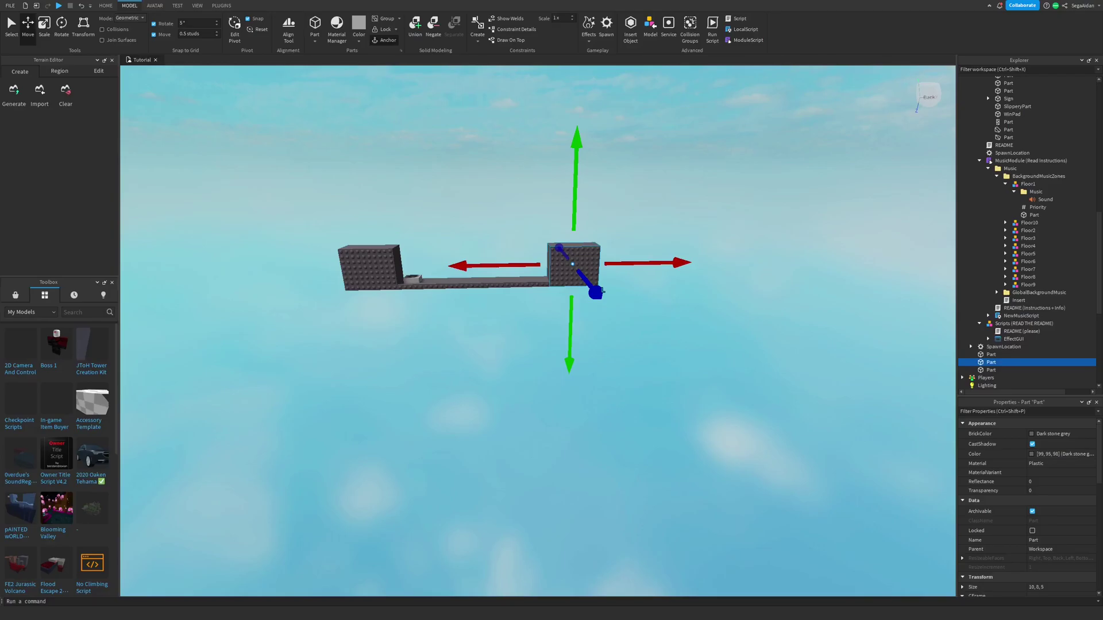
middle_drag(602, 292, 524, 348)
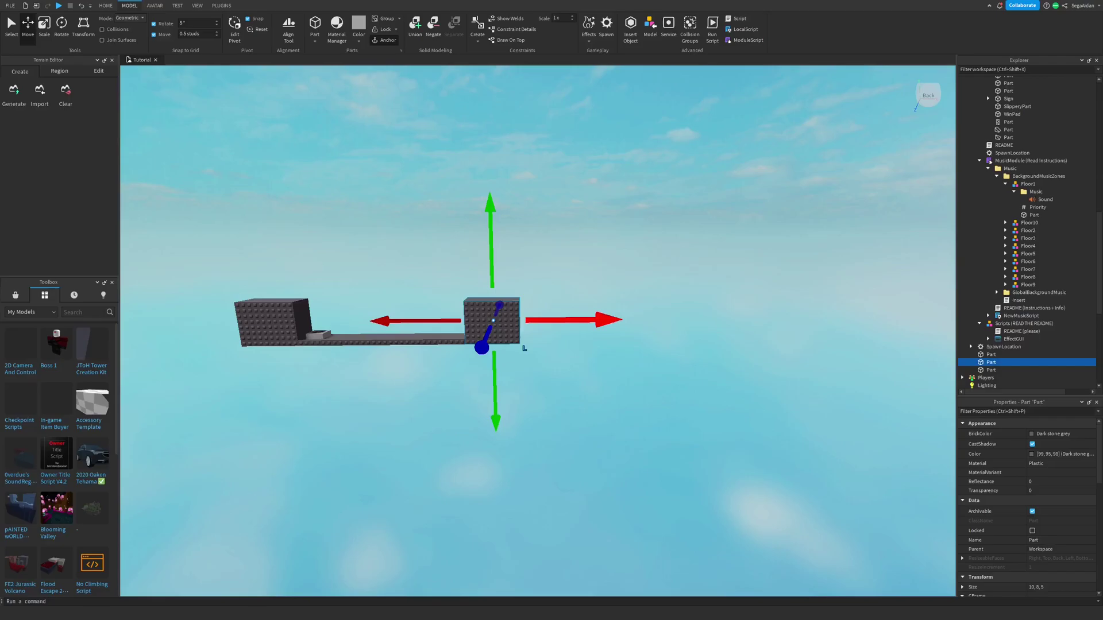
click(545, 362)
mouse_move(524, 349)
right_down()
mouse_move(546, 362)
mouse_move(517, 345)
mouse_move(543, 346)
right_up()
scroll(517, 344, up, 4)
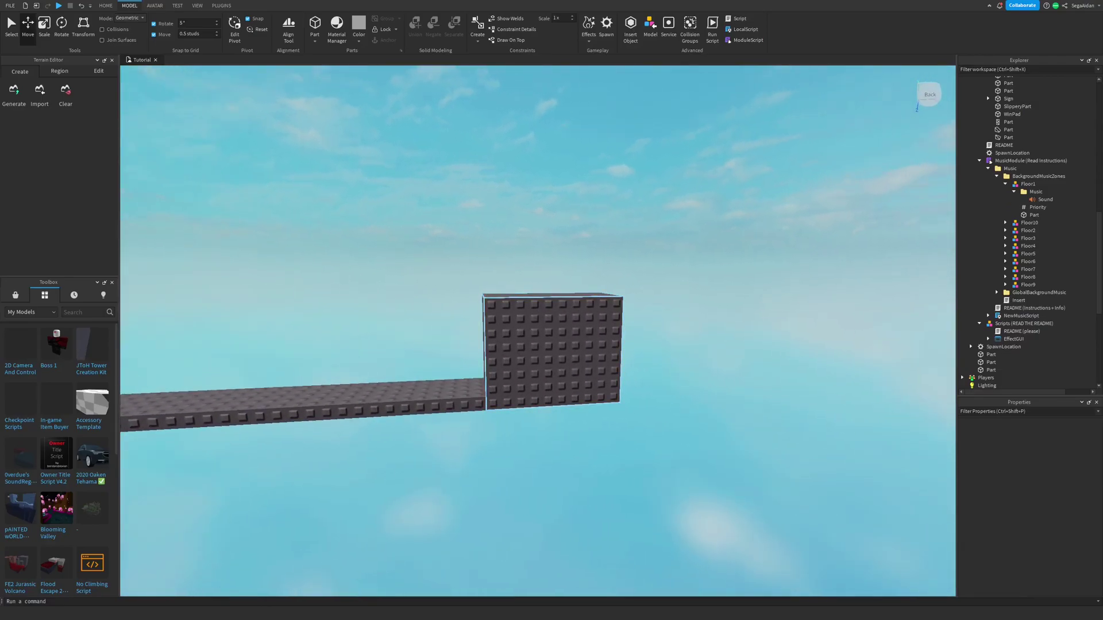
Start a playtest and move and jump the avatar back and forth on the raised bridge near its first block.
key(F5)
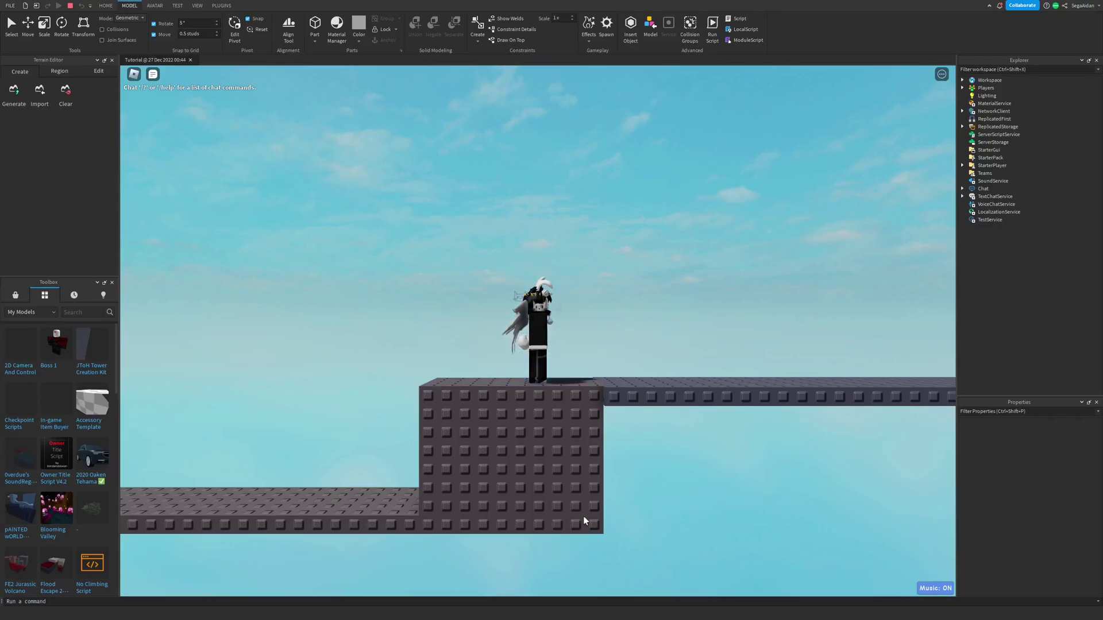
key(d)
key(a)
key(d)
key(a)
key(space)
key(a)
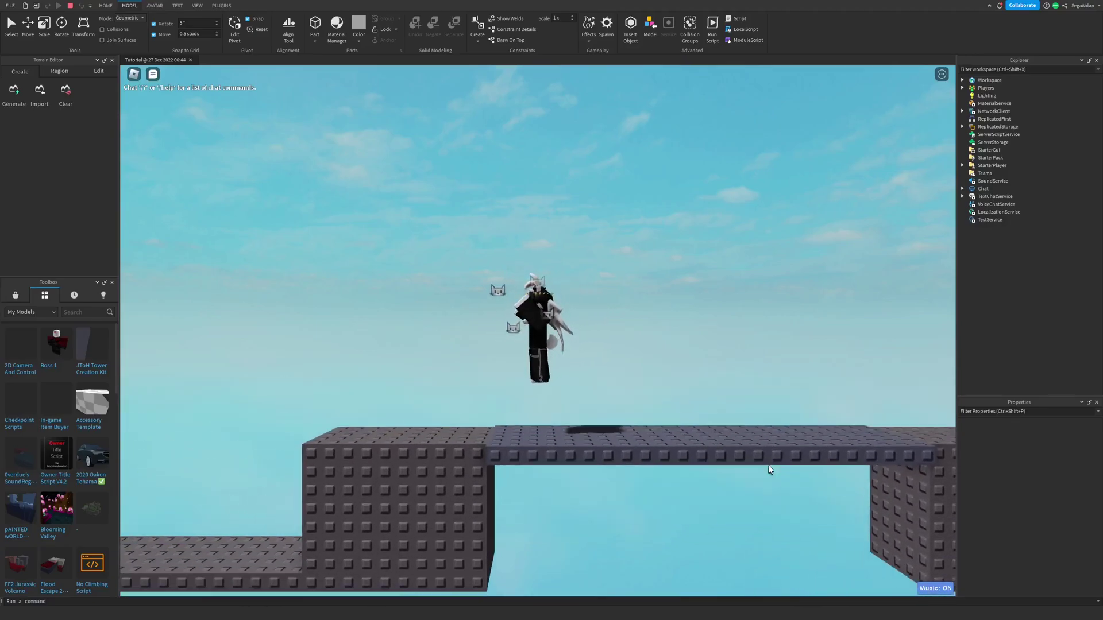
key(d)
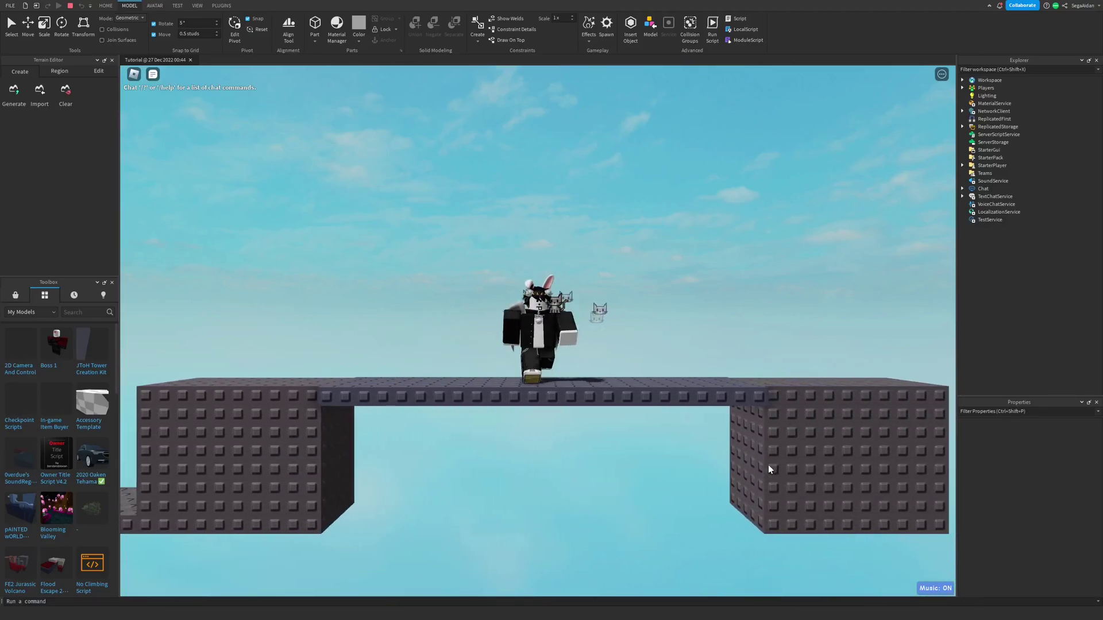
key(a)
key(space)
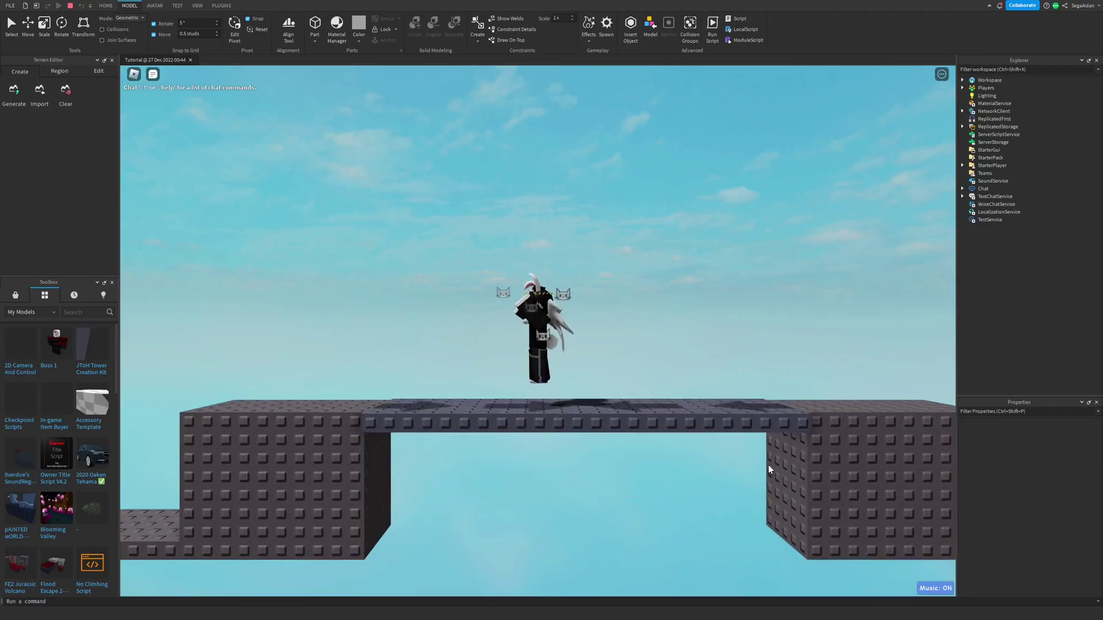
key(space)
key(space)
key(a)
key(space)
key(space)
key(space)
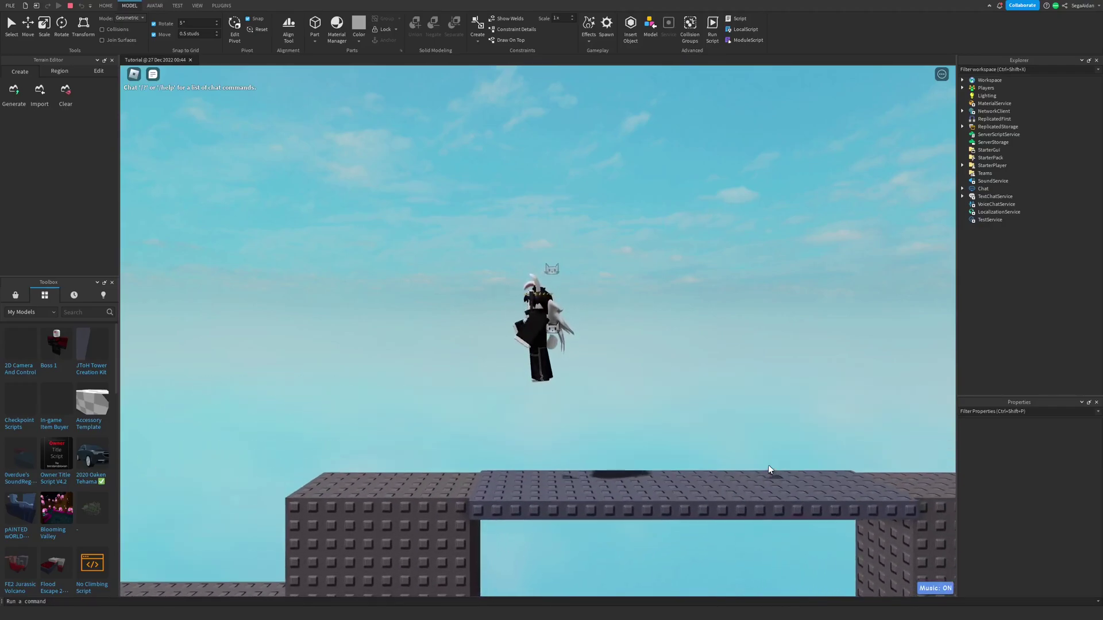
key(d)
key(d)
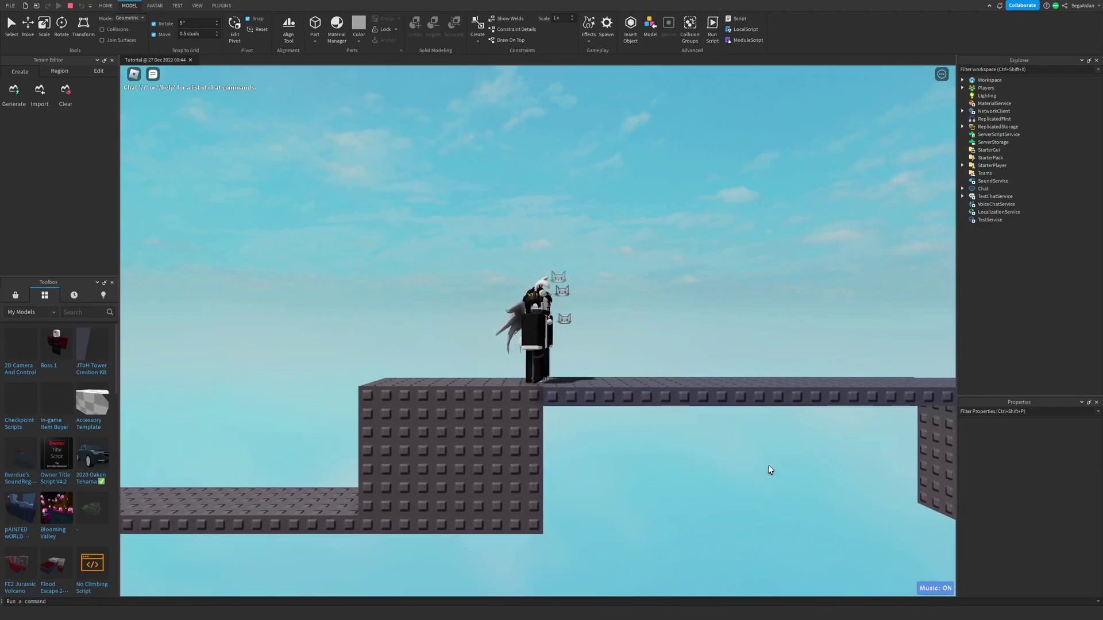
Playtest crossing the raised bridge, walking and jumping the avatar over to the far block.
key(space)
key(space)
key(space)
key(d)
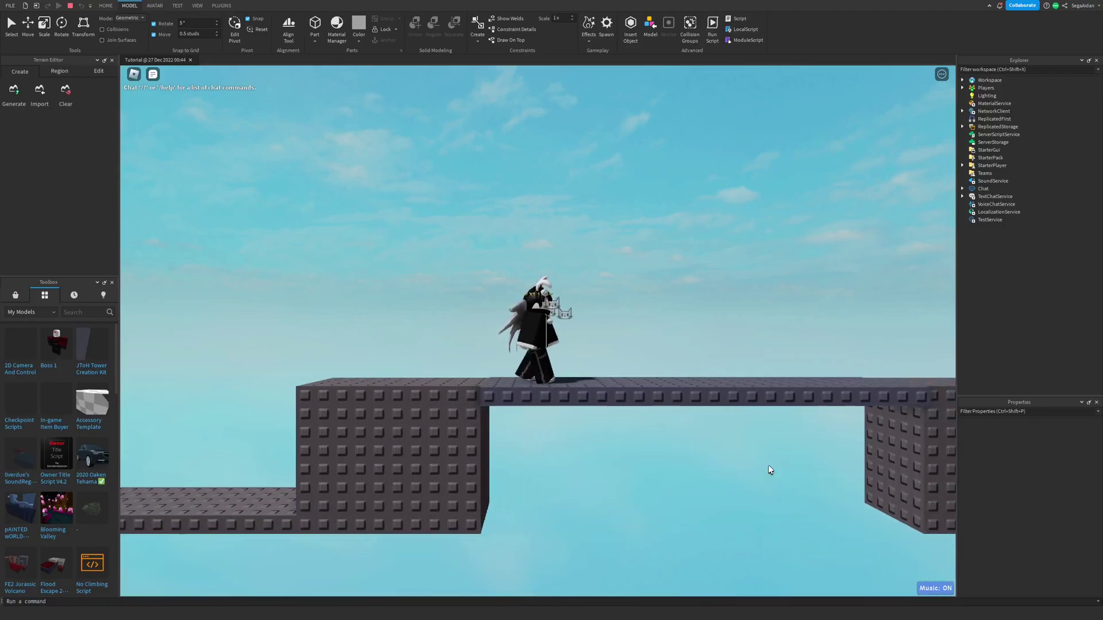
key(d)
key(space)
key(space)
key(d)
key(space)
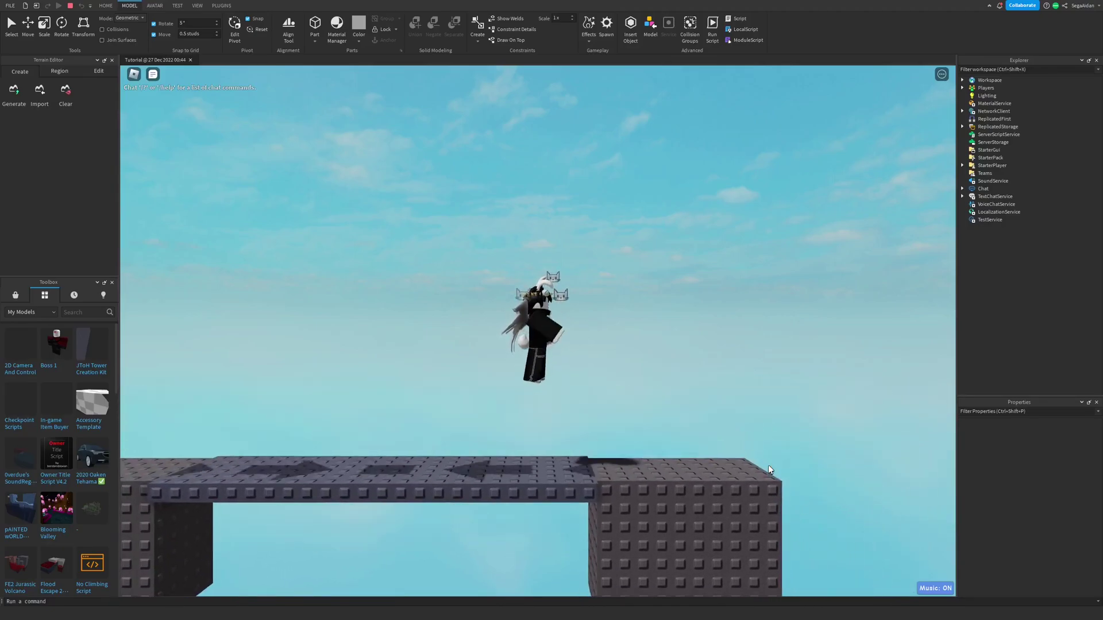
key(a)
key(d)
key(d)
key(a)
key(d)
key(d)
key(a)
key(d)
key(d)
key(space)
key(space)
key(d)
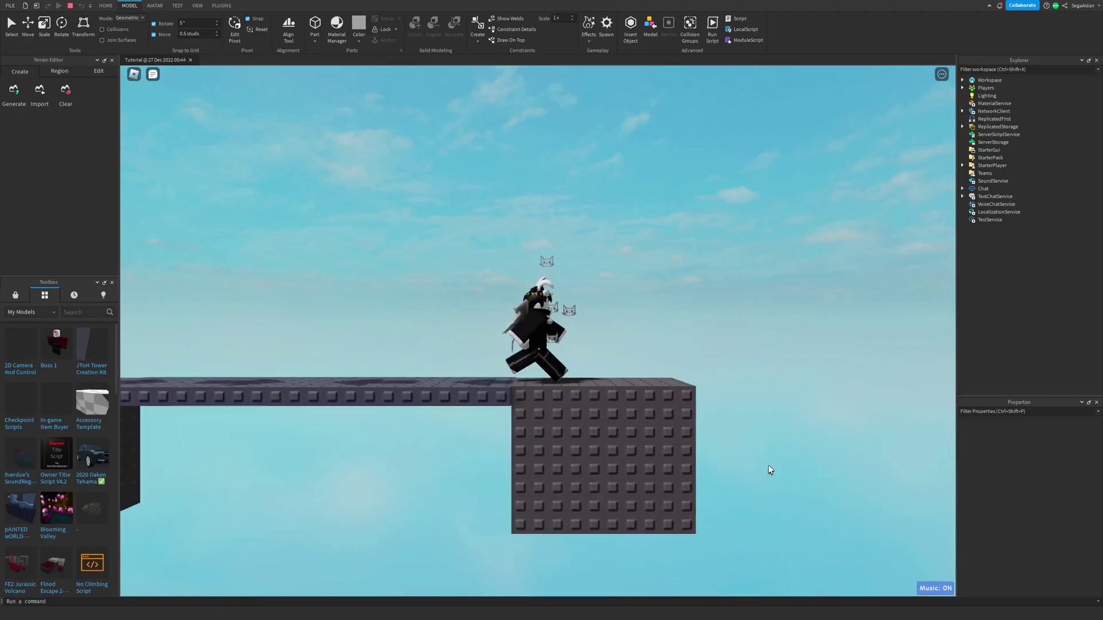
Playtest repeated jumps between the far block and the bridge, heading back toward the middle of the bridge.
key(a)
key(d)
key(space)
key(d)
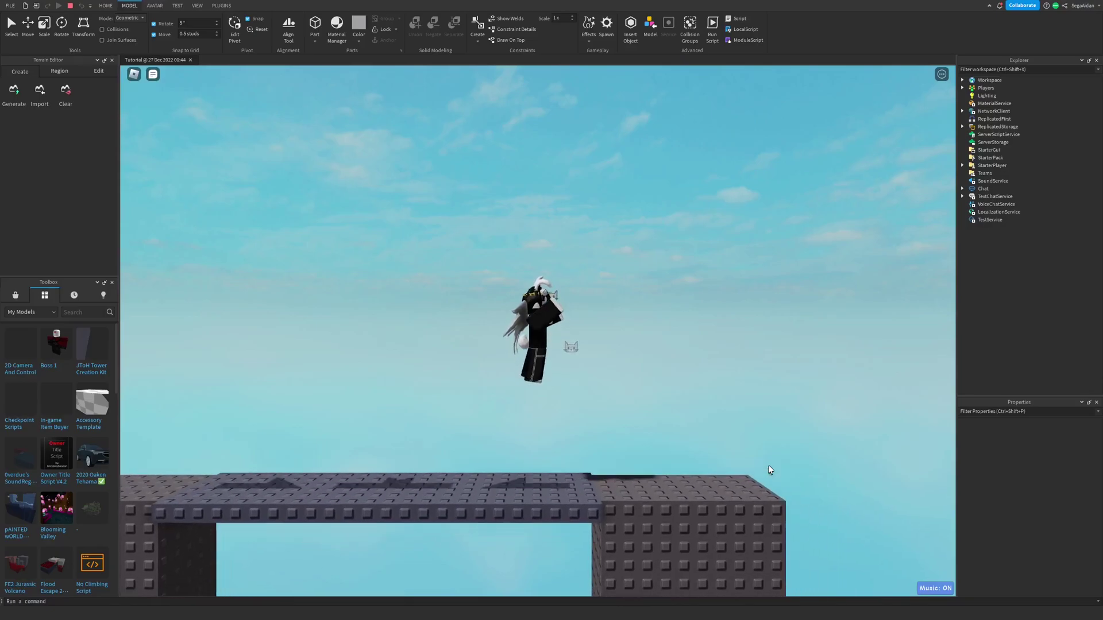
key(a)
key(space)
key(d)
key(space)
key(space)
key(space)
key(space)
key(d)
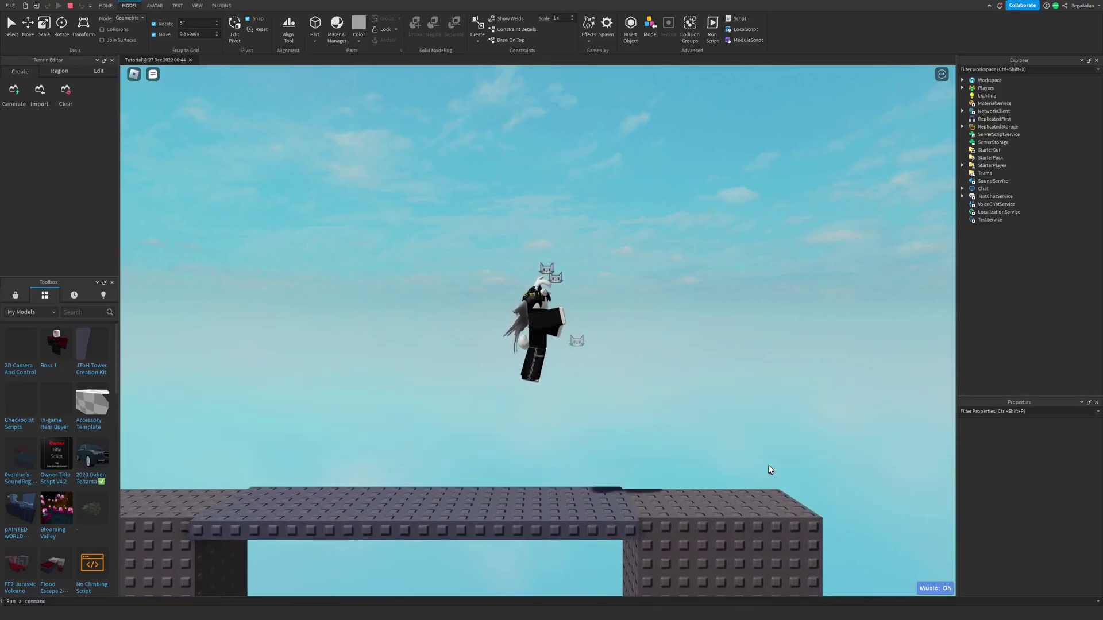
key(a)
key(space)
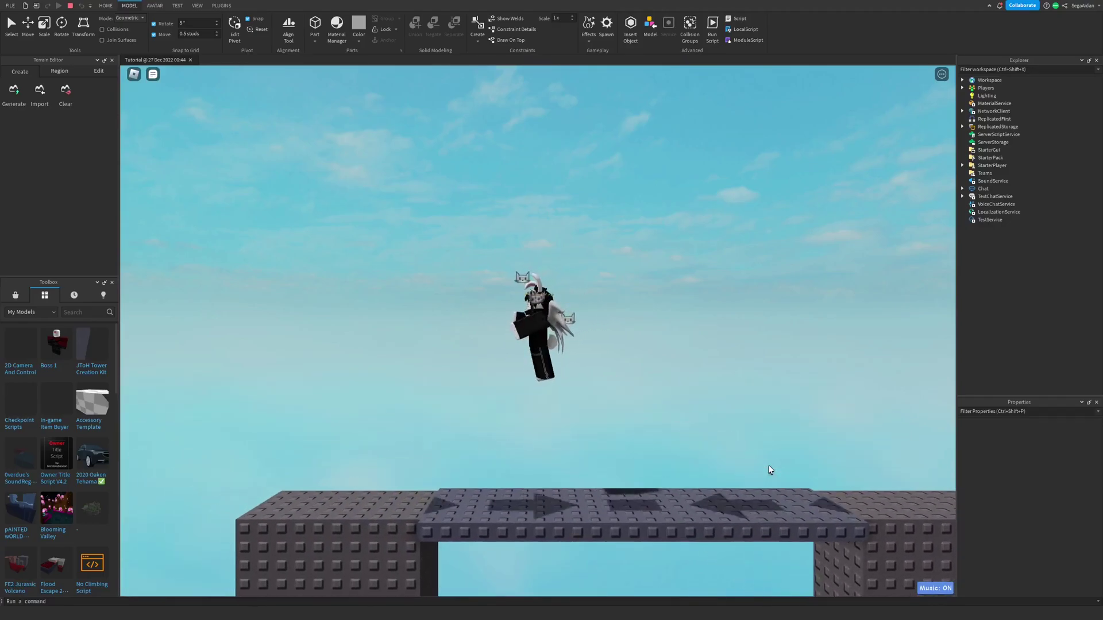
Playtest jumping with direction changes along the bridge, returning the avatar to the first block.
key(d)
key(space)
key(a)
key(space)
key(d)
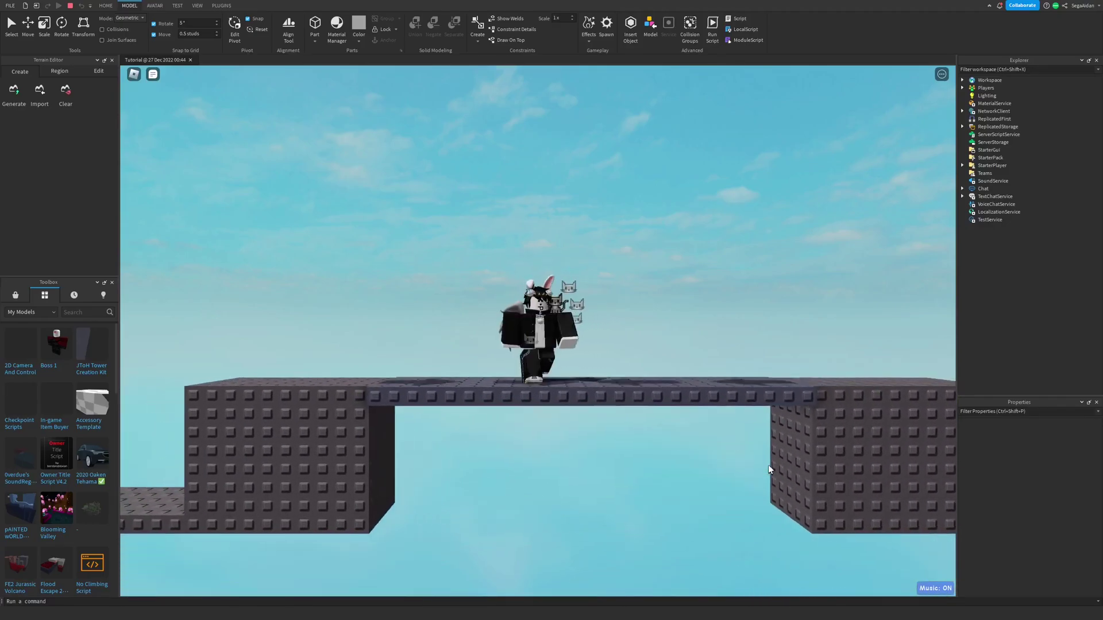
key(space)
key(a)
key(space)
key(d)
key(space)
key(space)
key(a)
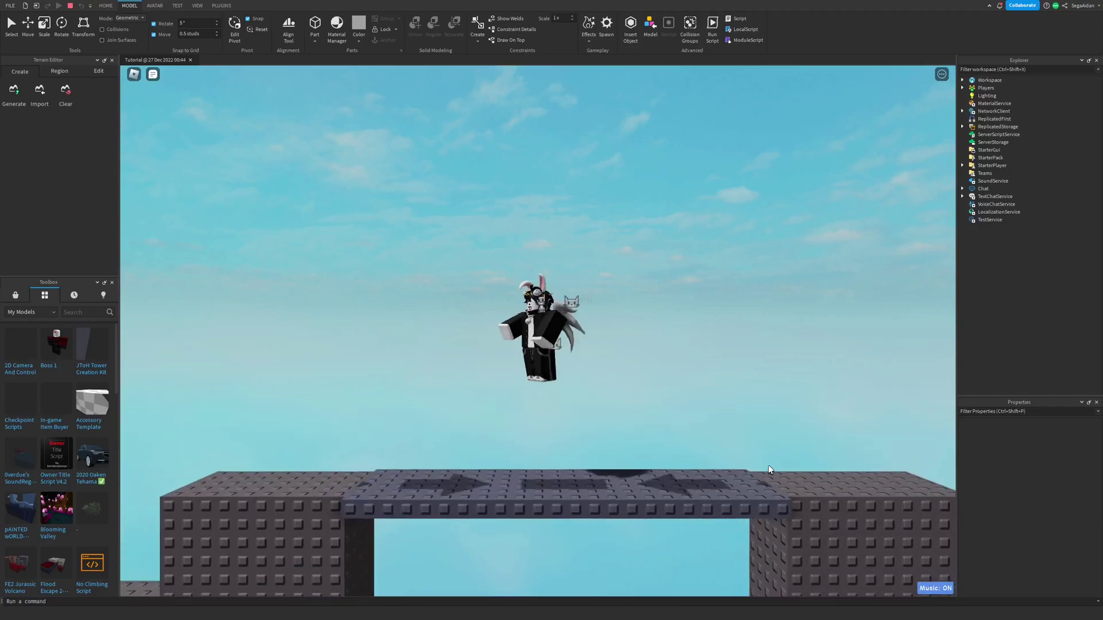
key(space)
key(space)
key(a)
key(space)
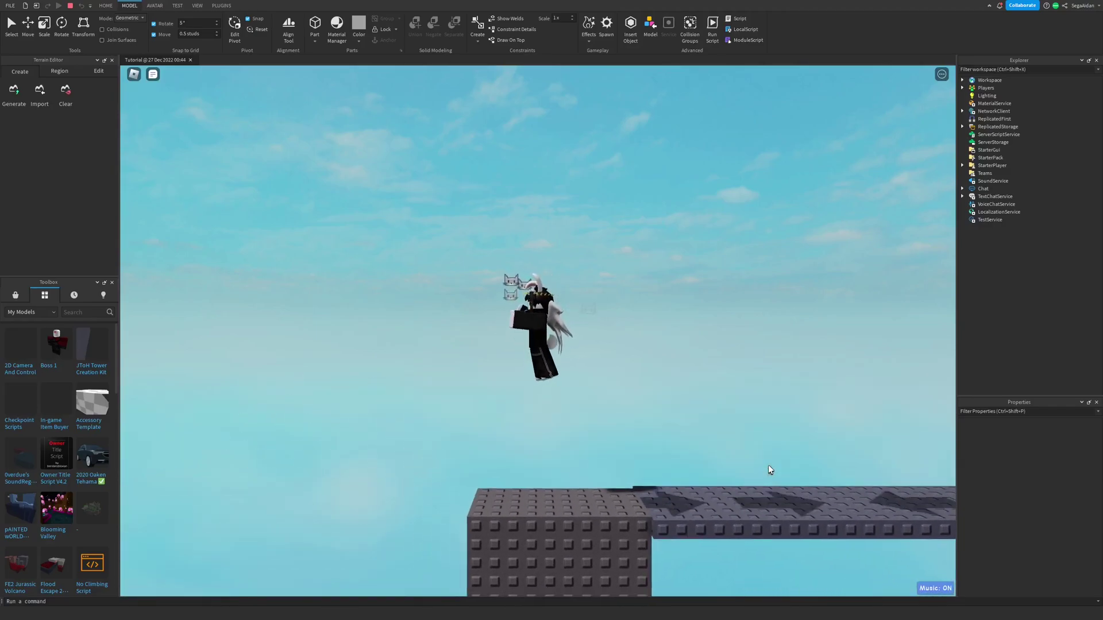
Playtest quick direction changes on the bridge, then cross it again to the far block.
key(d)
key(a)
key(d)
key(a)
key(d)
key(a)
key(d)
key(a)
key(d)
key(a)
key(d)
key(a)
key(d)
key(space)
key(space)
key(space)
key(d)
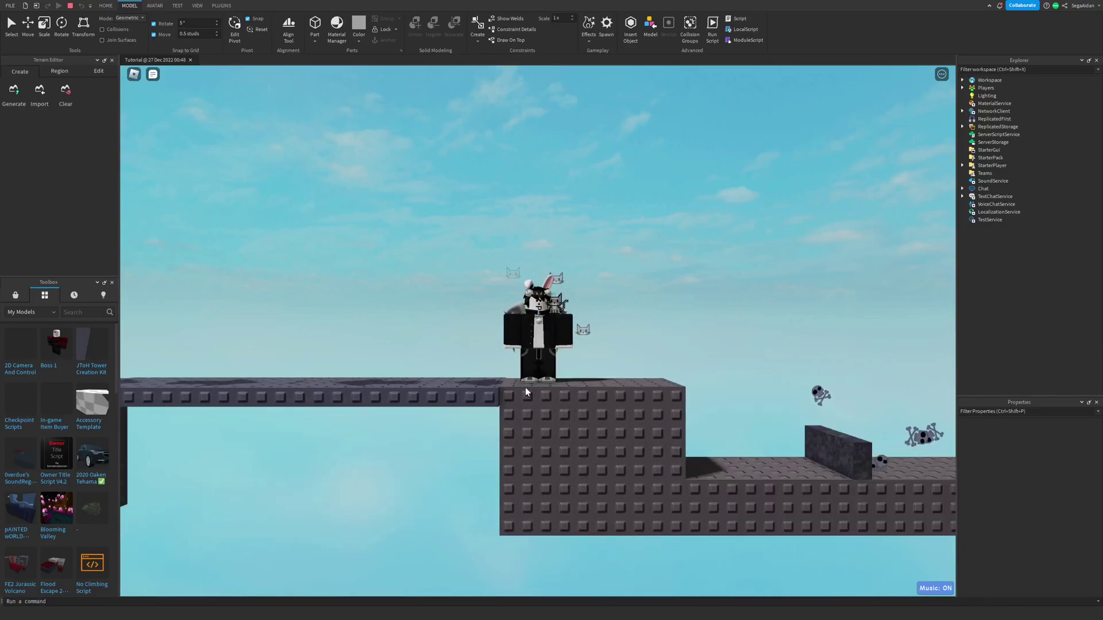
Playtest the lowered section beyond the bridge, jumping the avatar over the first skull-emitting kill brick.
key(d)
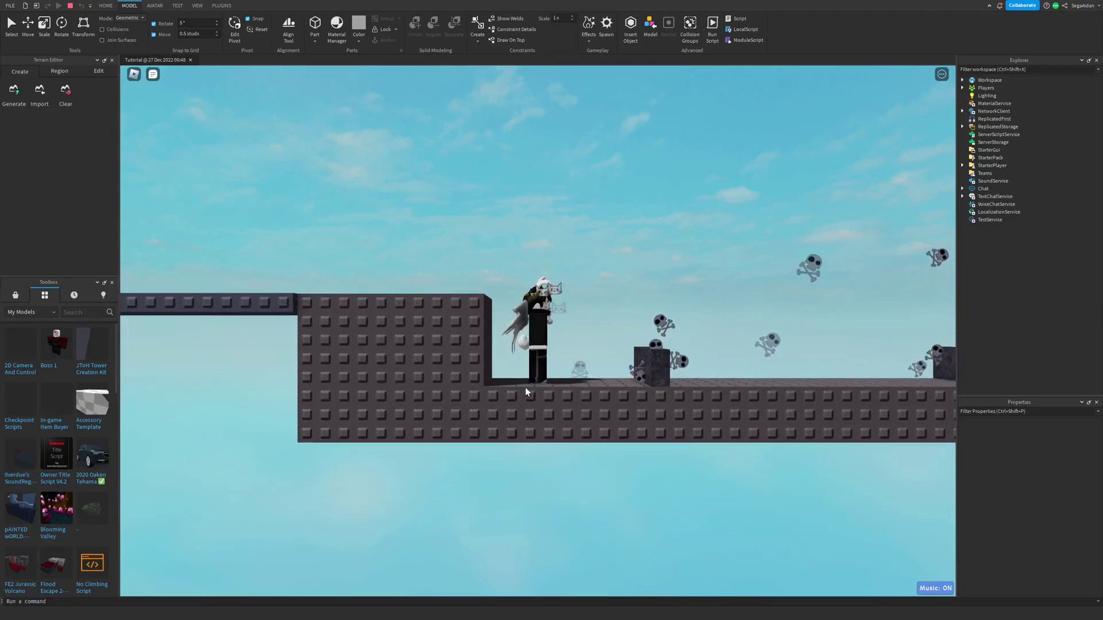
key(space)
key(d)
key(space)
key(a)
key(space)
key(space)
key(d)
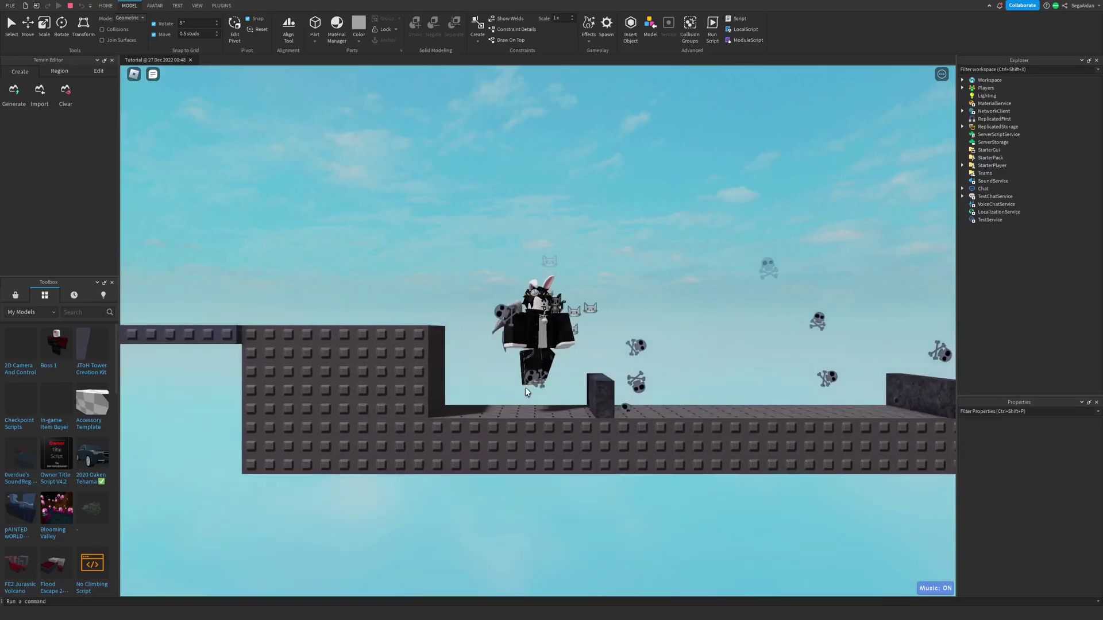
key(space)
key(a)
key(space)
key(d)
key(space)
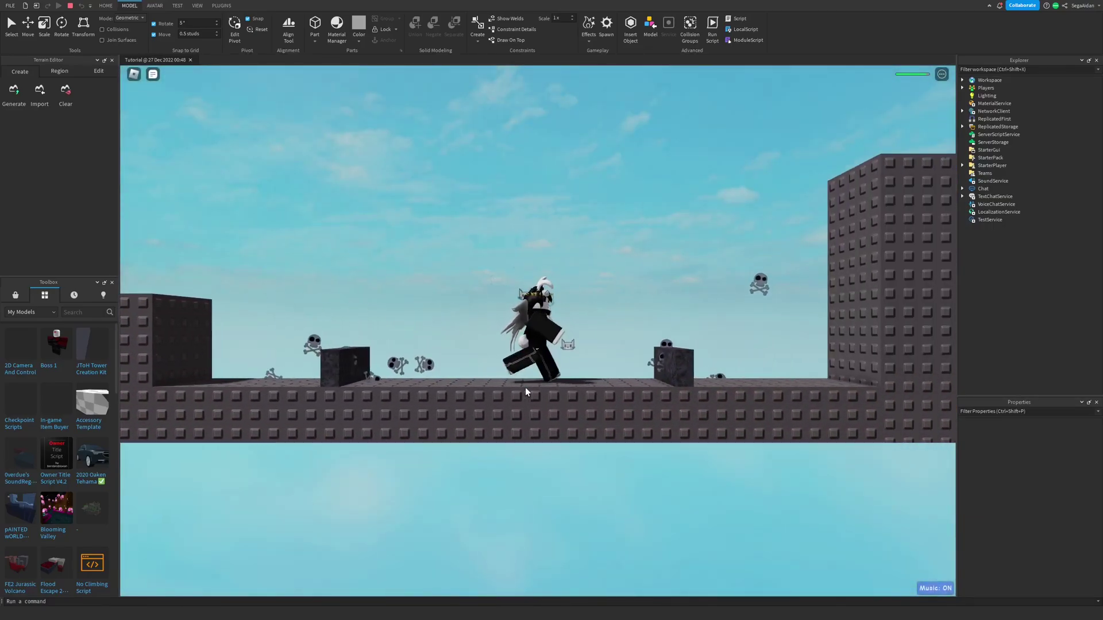
Playtest the kill bricks in both directions between the bridge block and the tall end block.
key(space)
key(a)
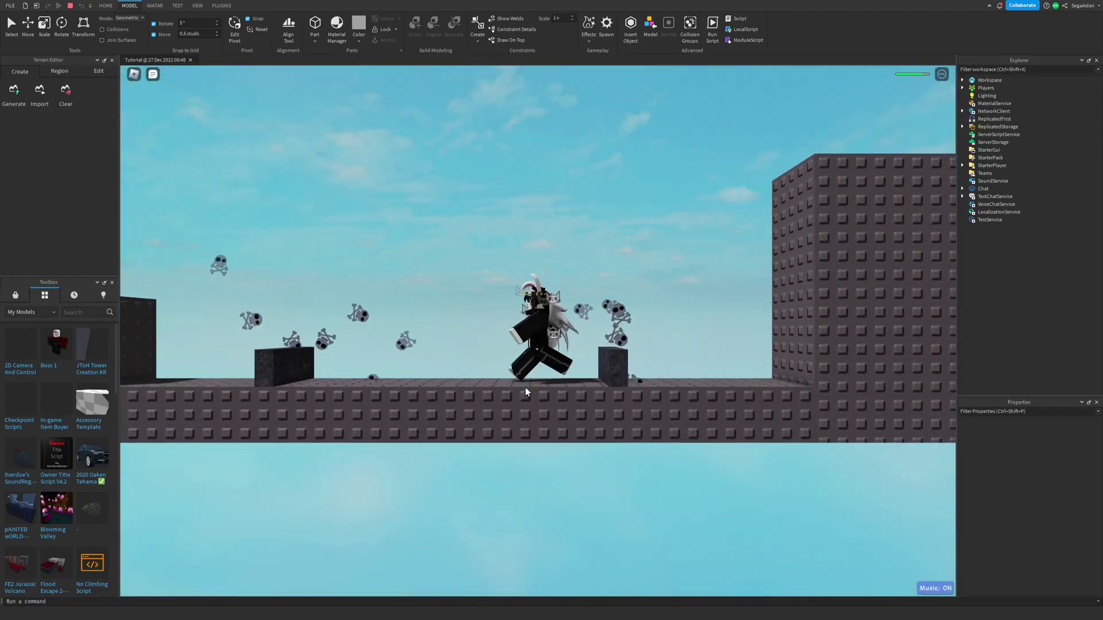
key(a)
key(space)
key(d)
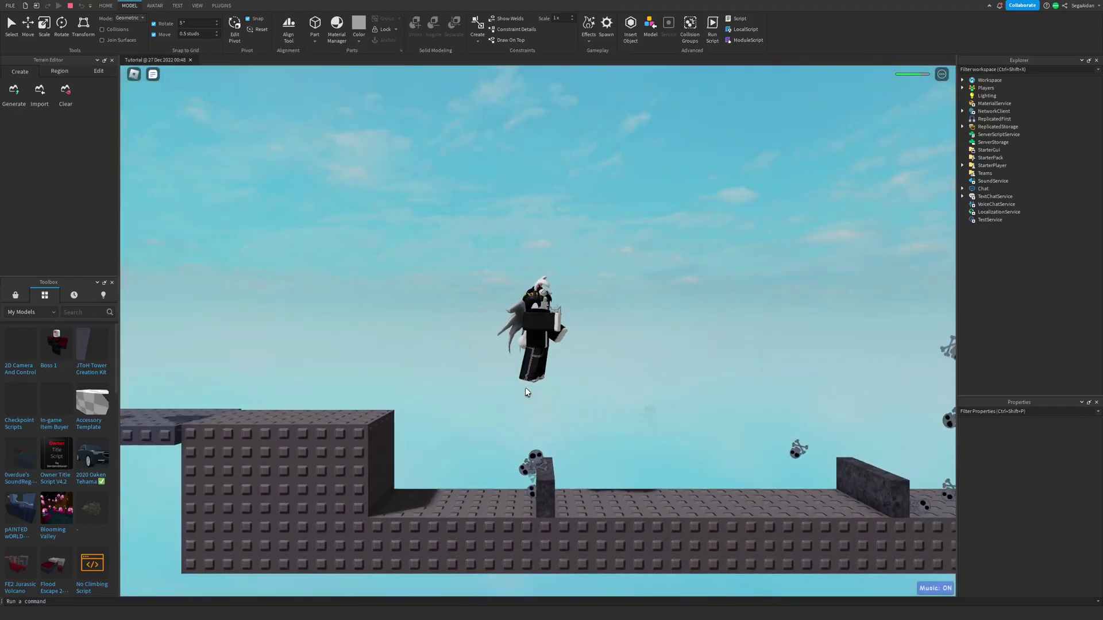
key(space)
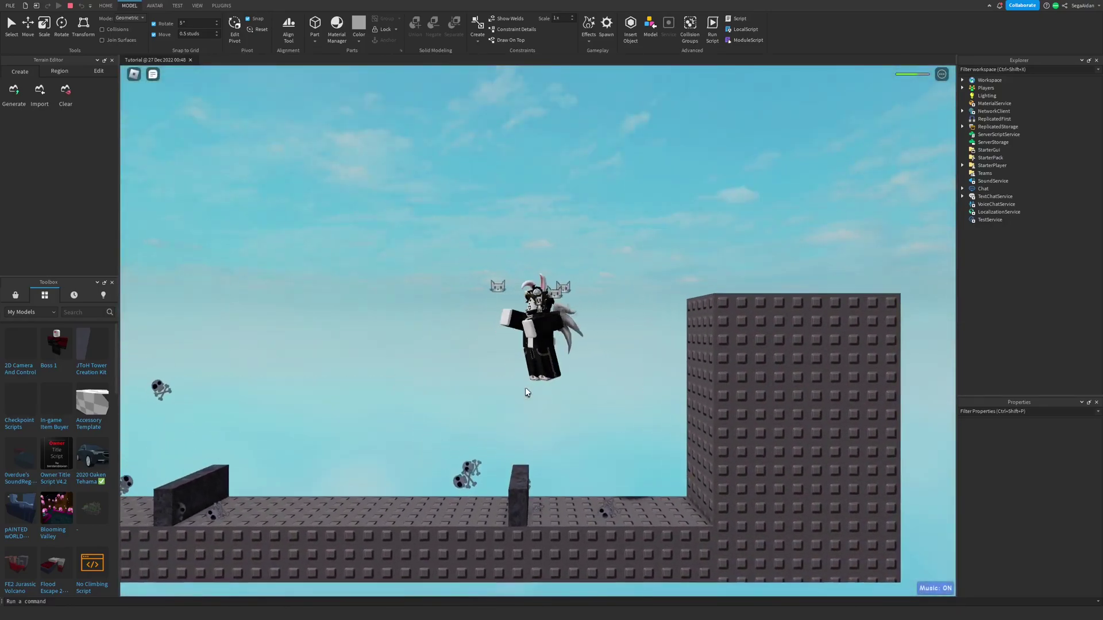
key(space)
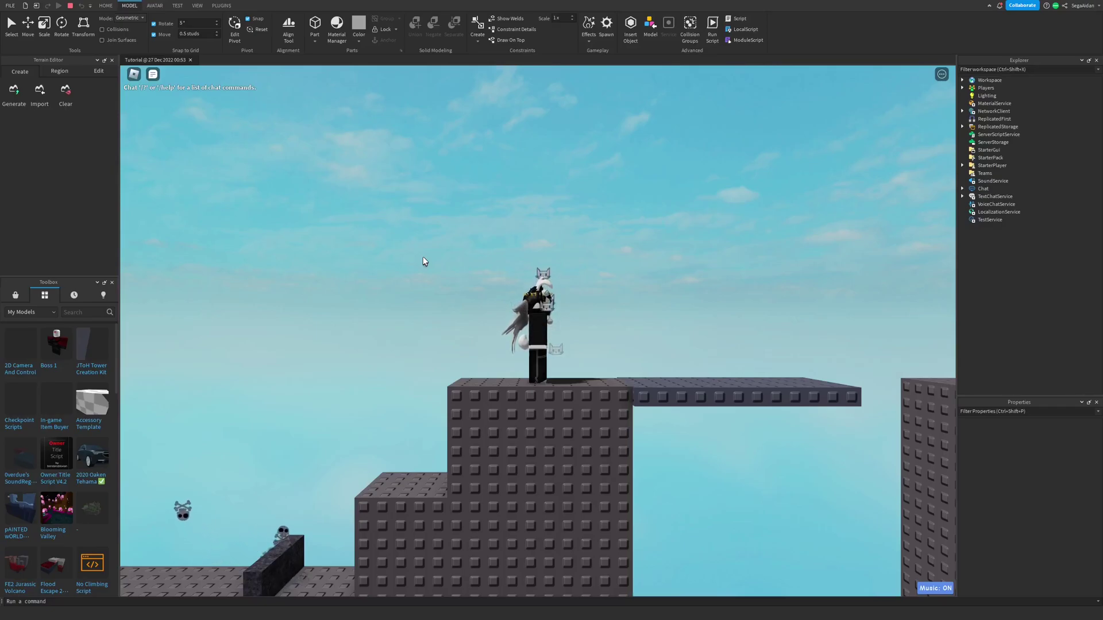
Playtest dropping from the tall block to the kill-brick section and climbing back up over the step block.
key(d)
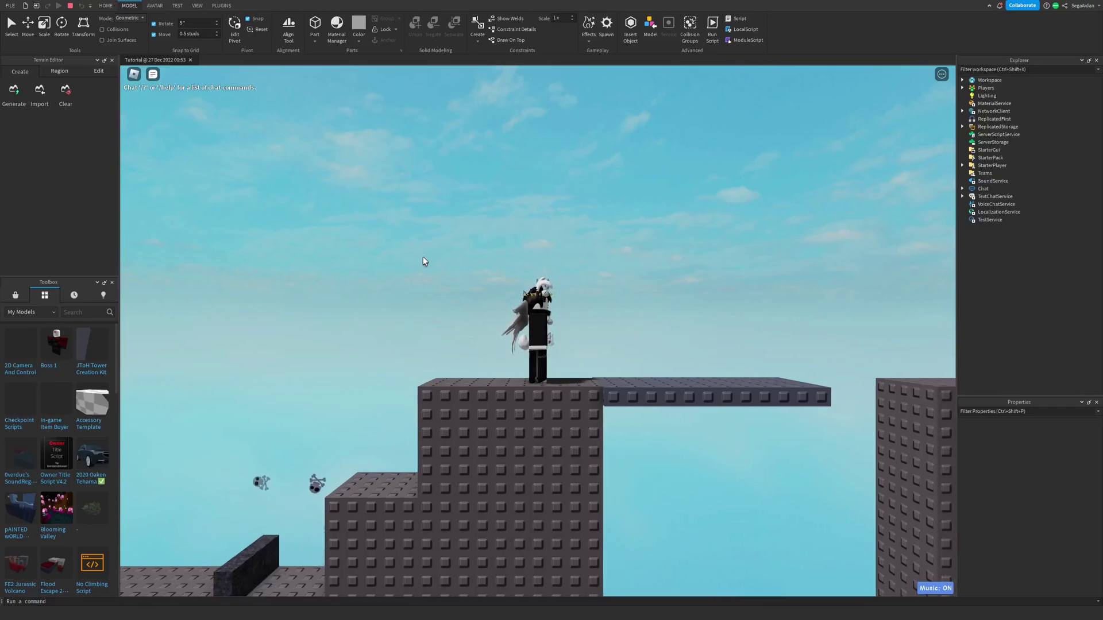
key(a)
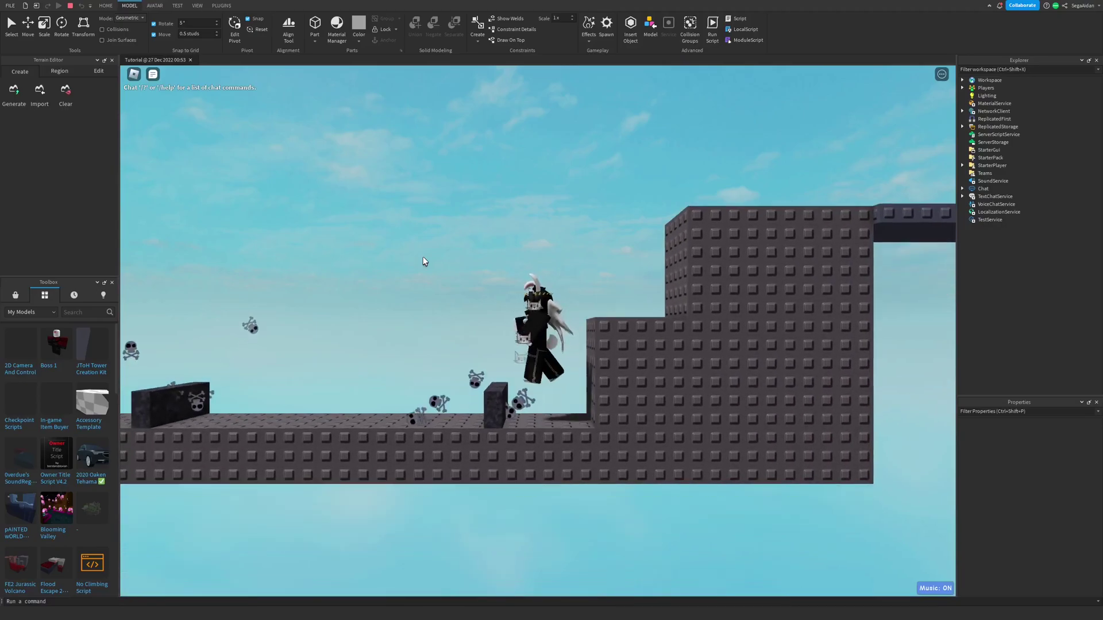
key(space)
key(d)
key(space)
key(space)
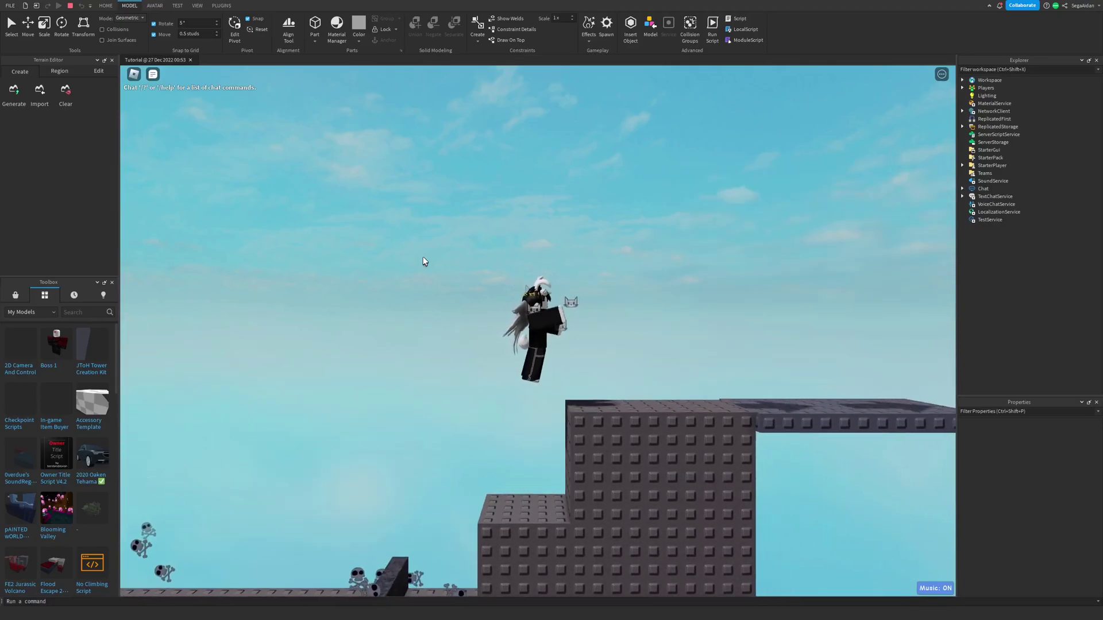
Playtest the extended course by jumping the gap, crossing the second bridge and clearing its two upright kill bricks.
key(d)
key(space)
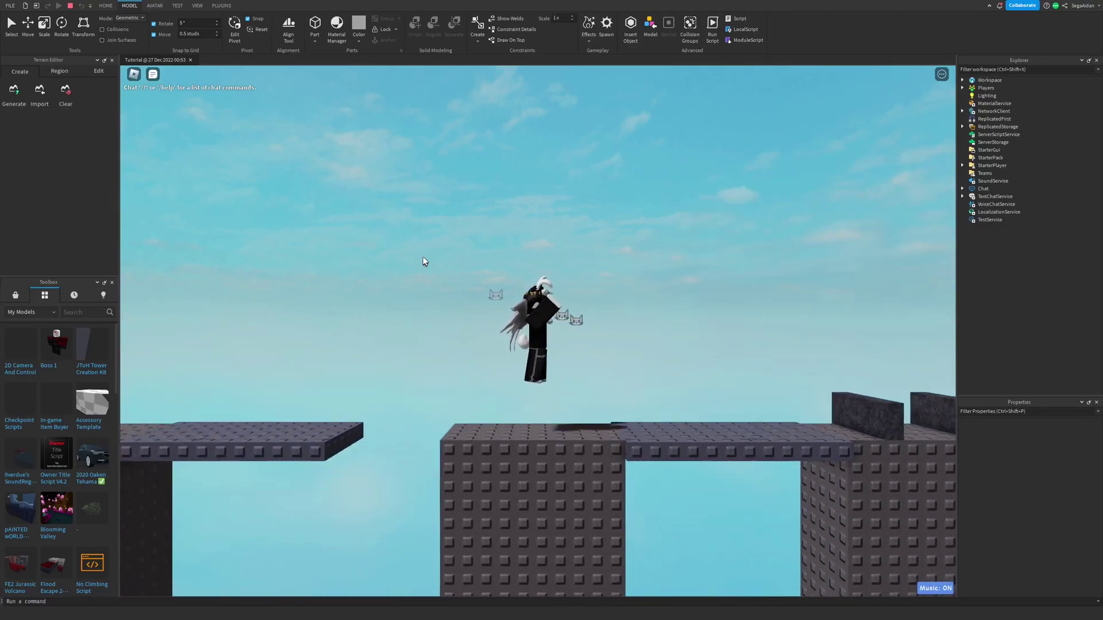
key(d)
key(space)
key(space)
key(space)
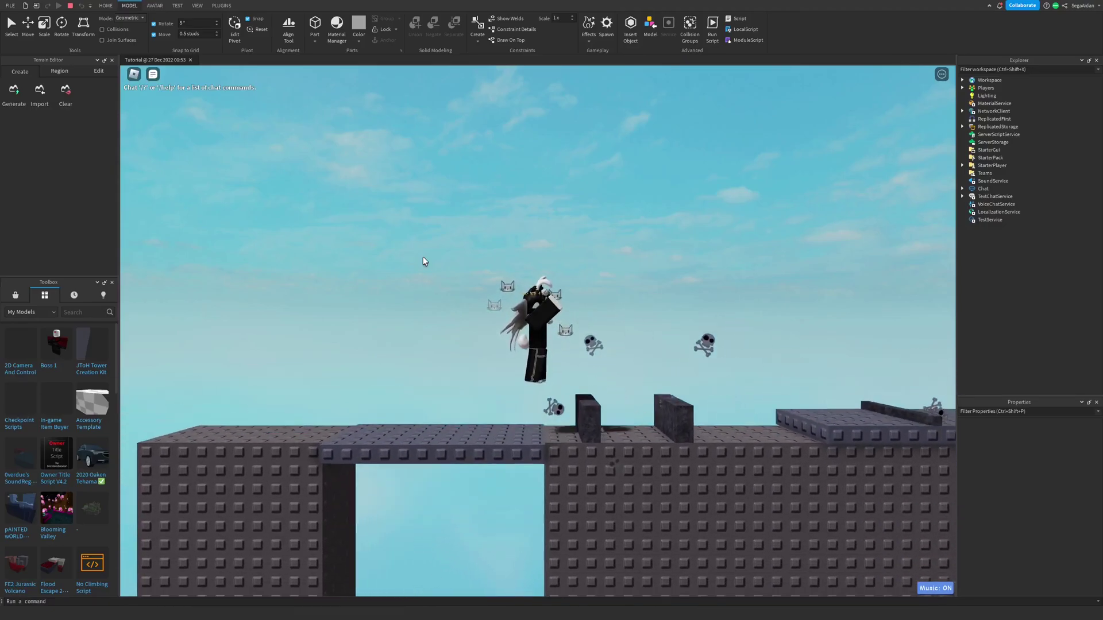
key(d)
key(space)
key(space)
key(space)
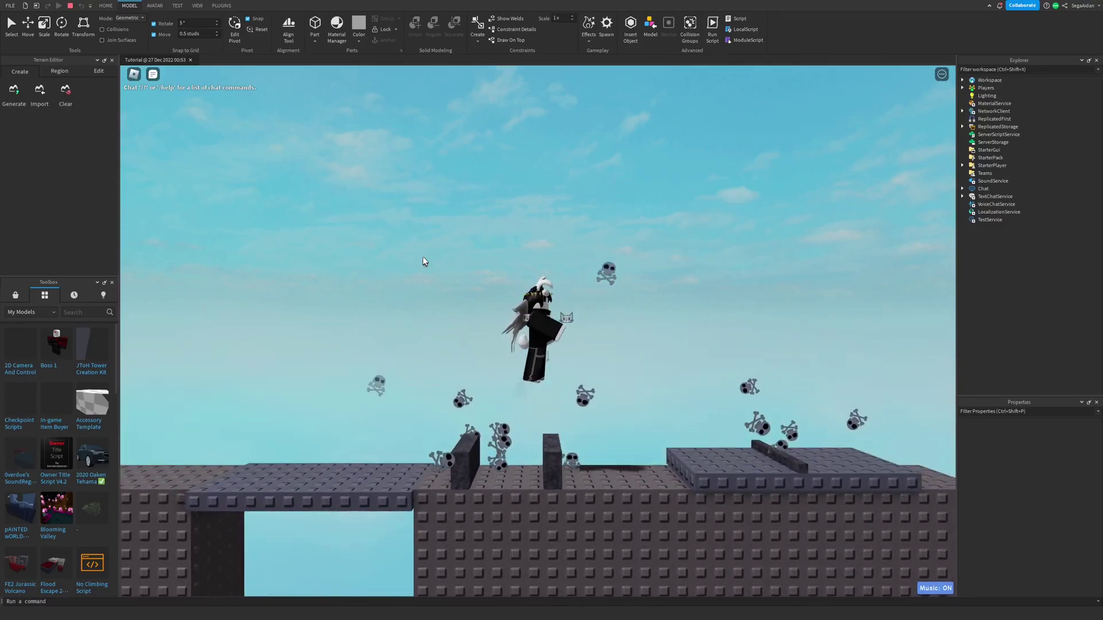
key(d)
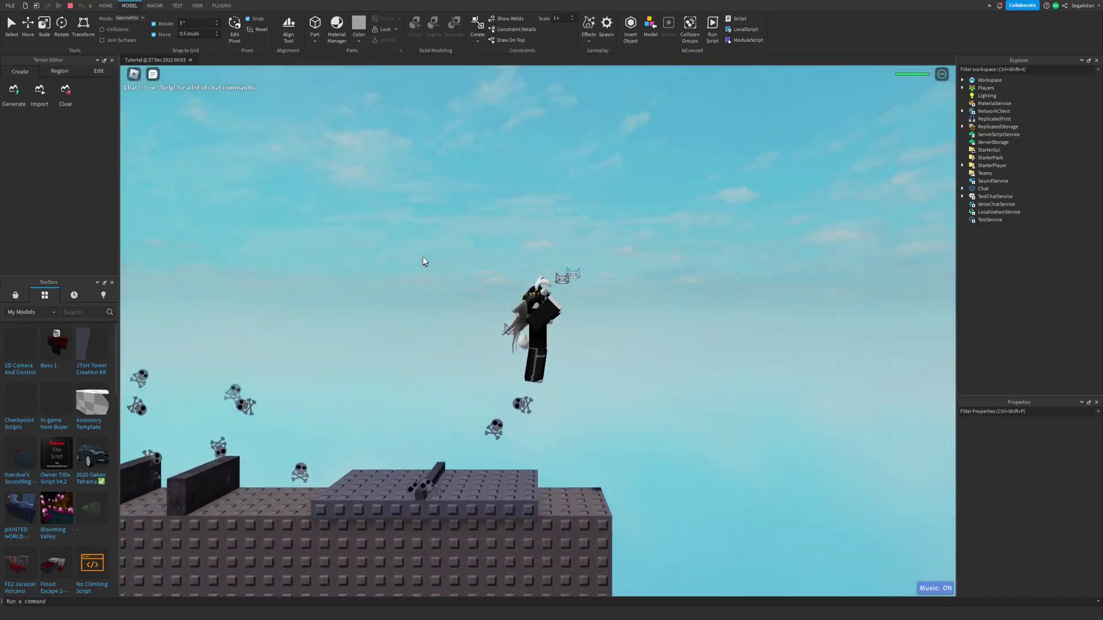
Playtest repeated jumps over the low kill brick on the raised slab at the end of the course.
key(a)
key(space)
key(d)
key(space)
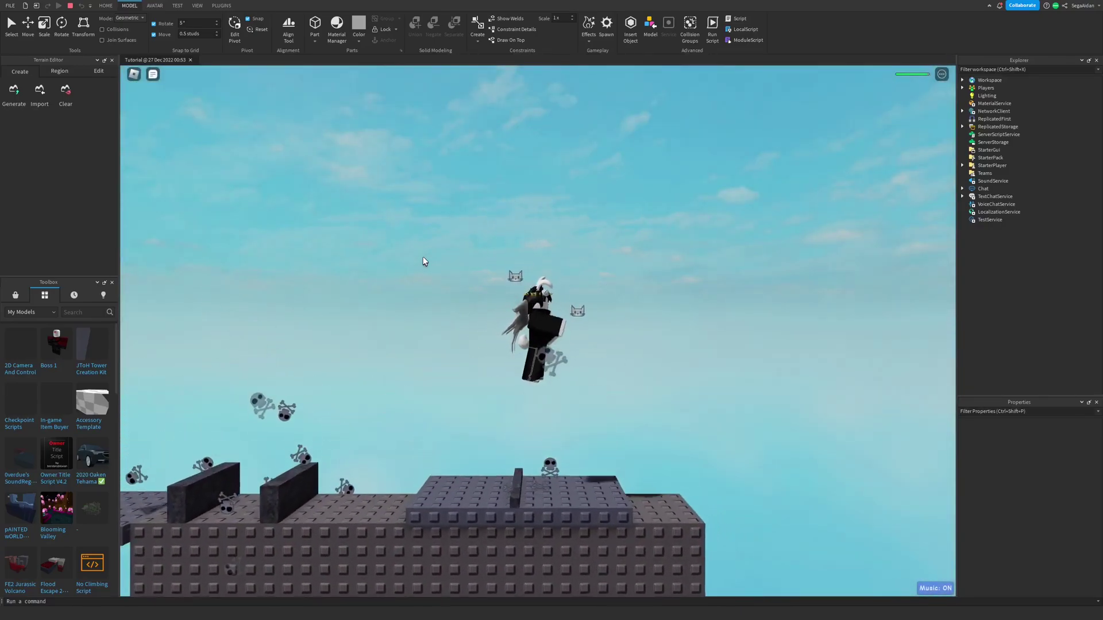
key(a)
key(space)
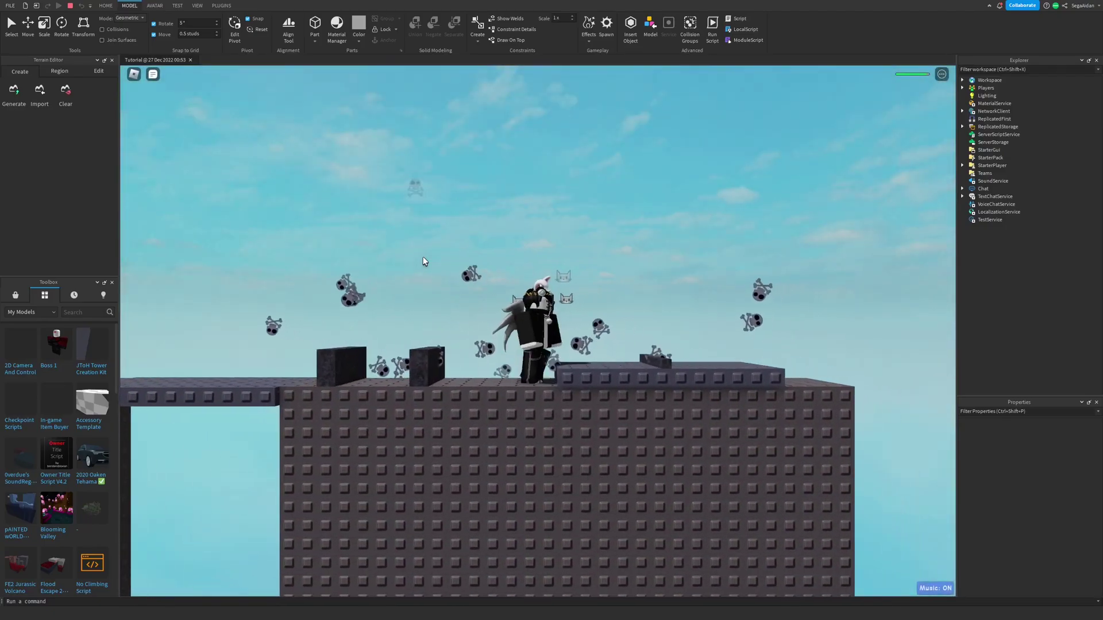
key(d)
key(space)
key(space)
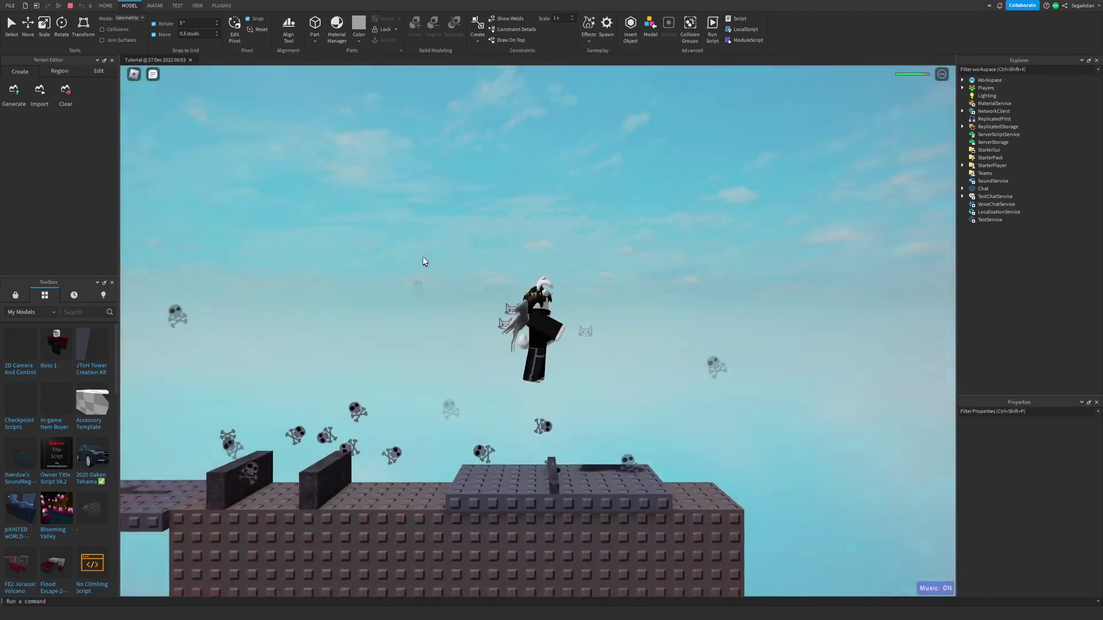
key(a)
key(space)
key(d)
key(d)
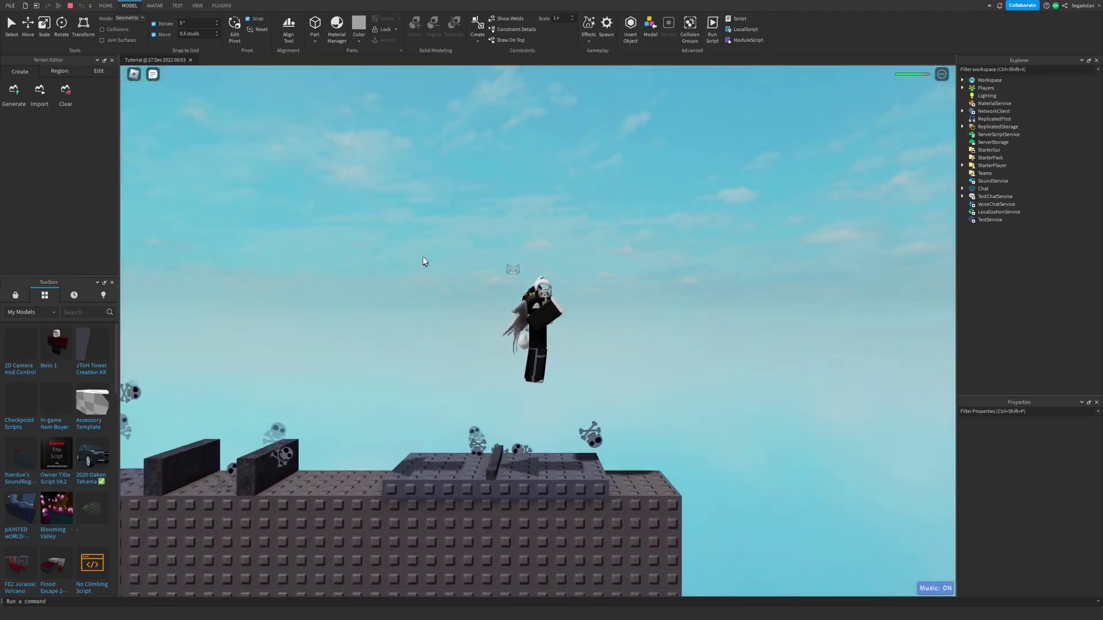
key(a)
key(space)
key(d)
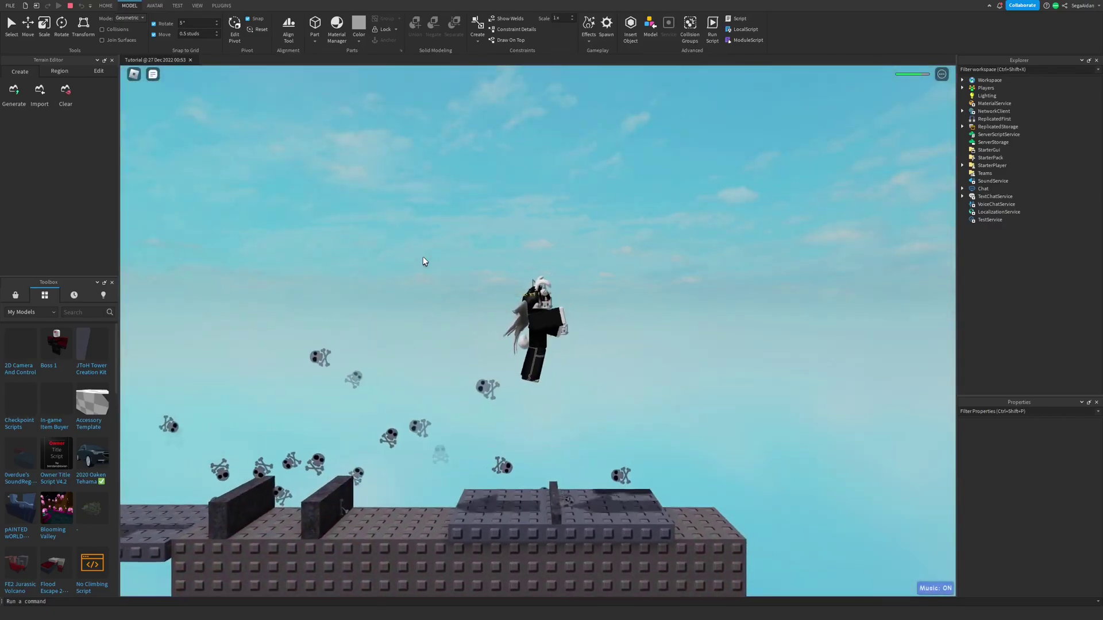
Playtest jumping back and forth over the raised slab's kill brick, landing near the far edge of the end block.
key(a)
key(space)
key(d)
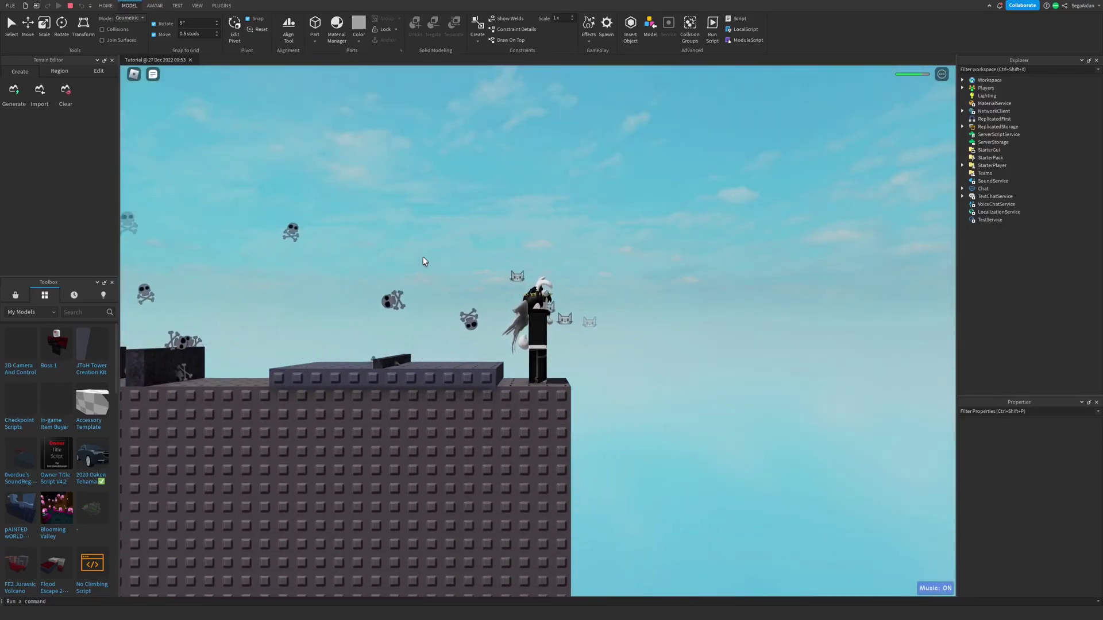
key(a)
key(space)
key(d)
key(d)
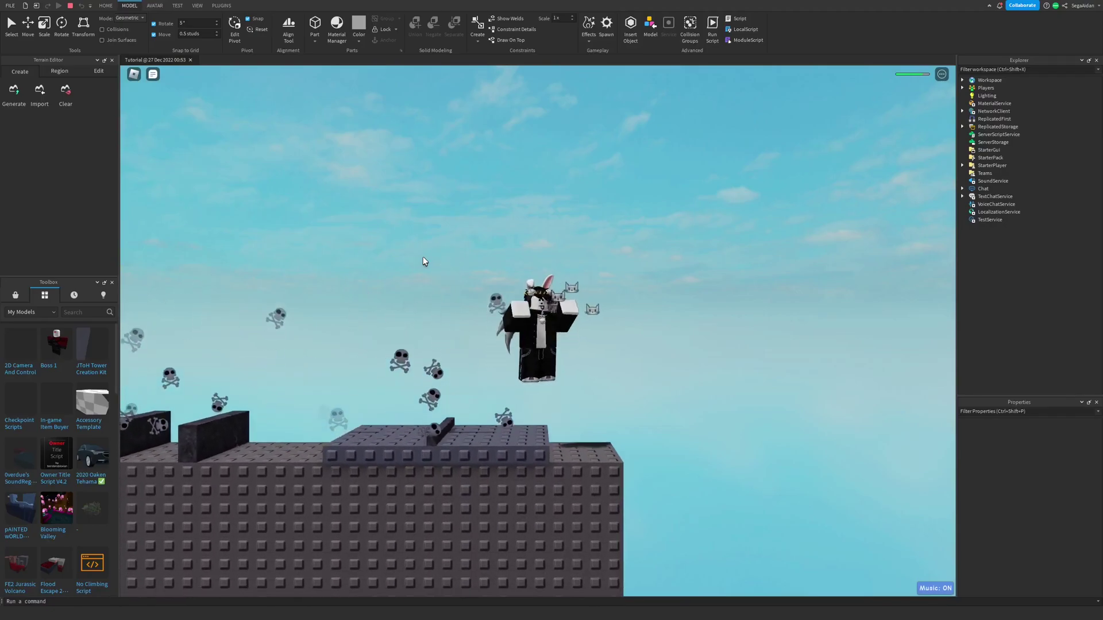
key(a)
key(space)
key(d)
key(d)
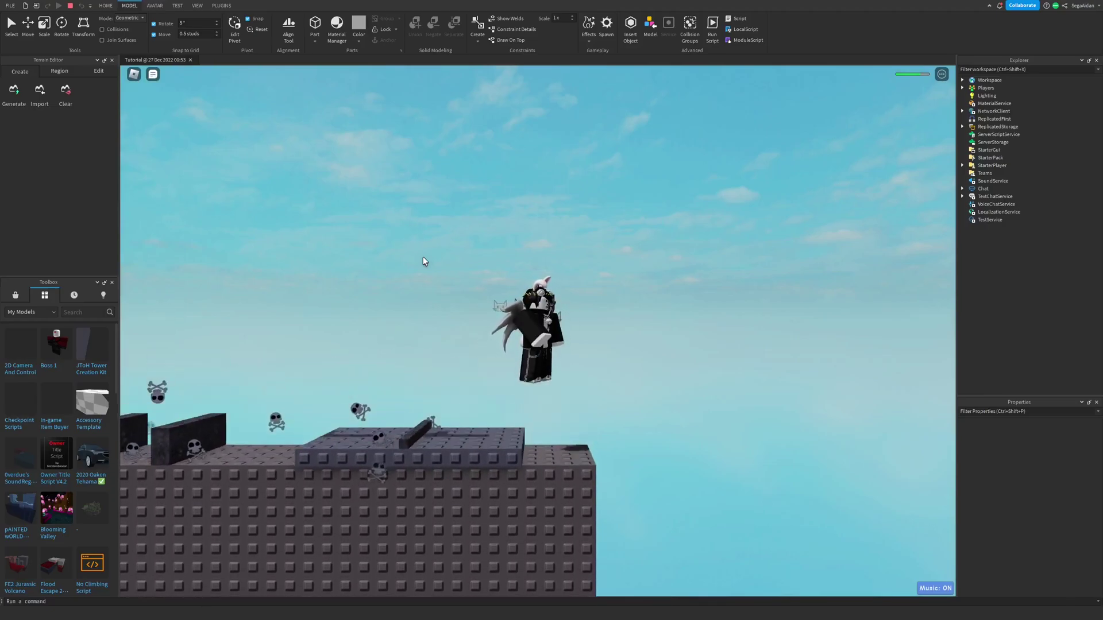
Playtest returning over the two upright kill bricks and the second bridge to the pillar beside the gap.
key(a)
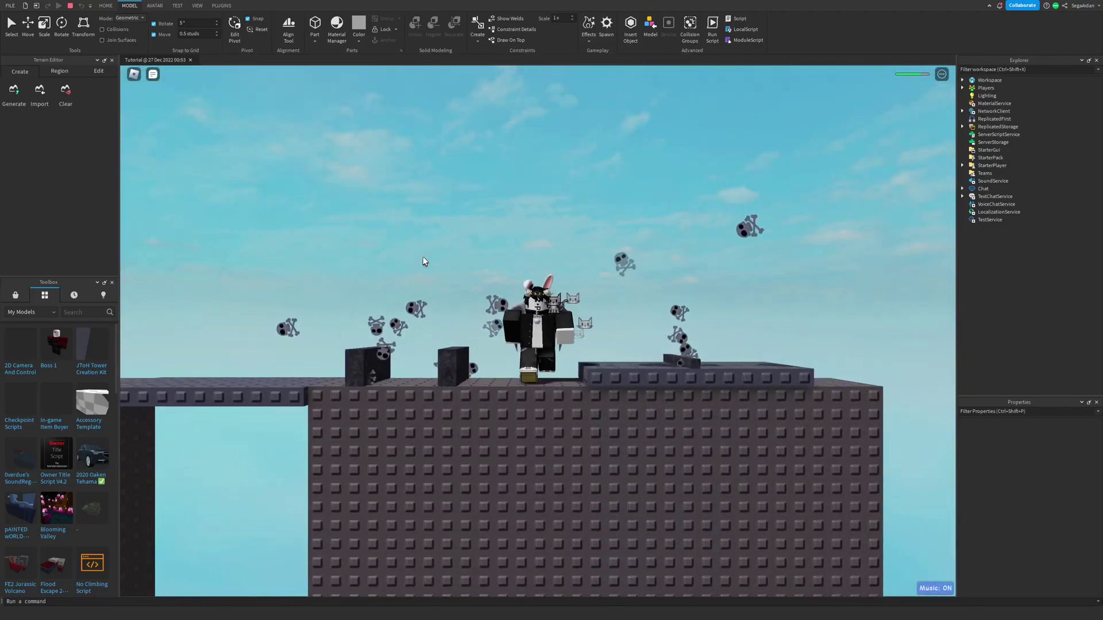
key(a)
key(space)
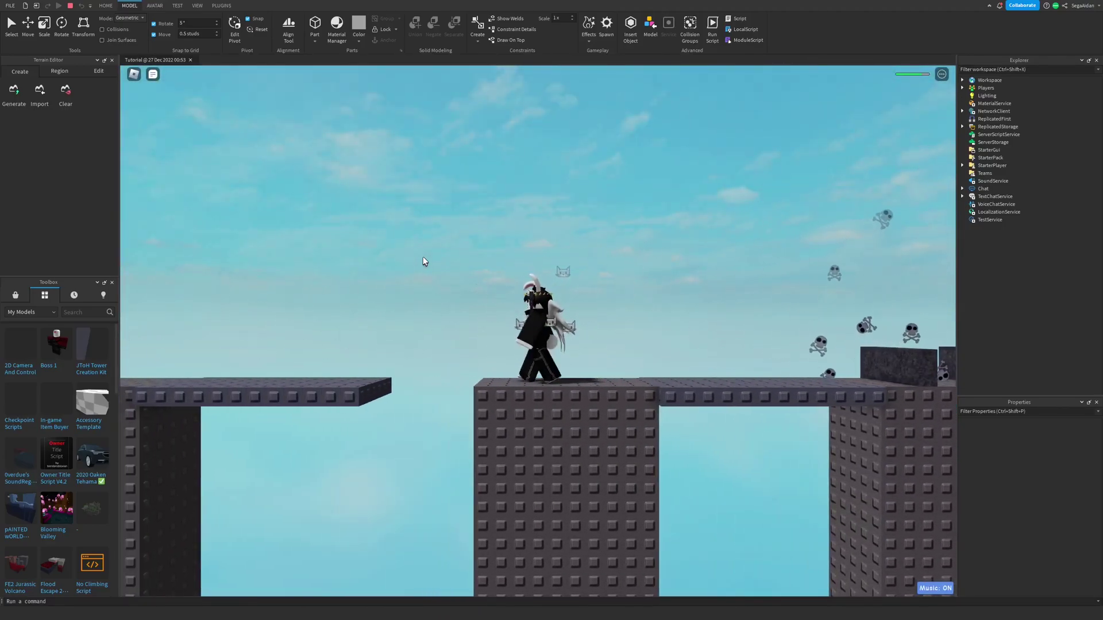
key(space)
key(space)
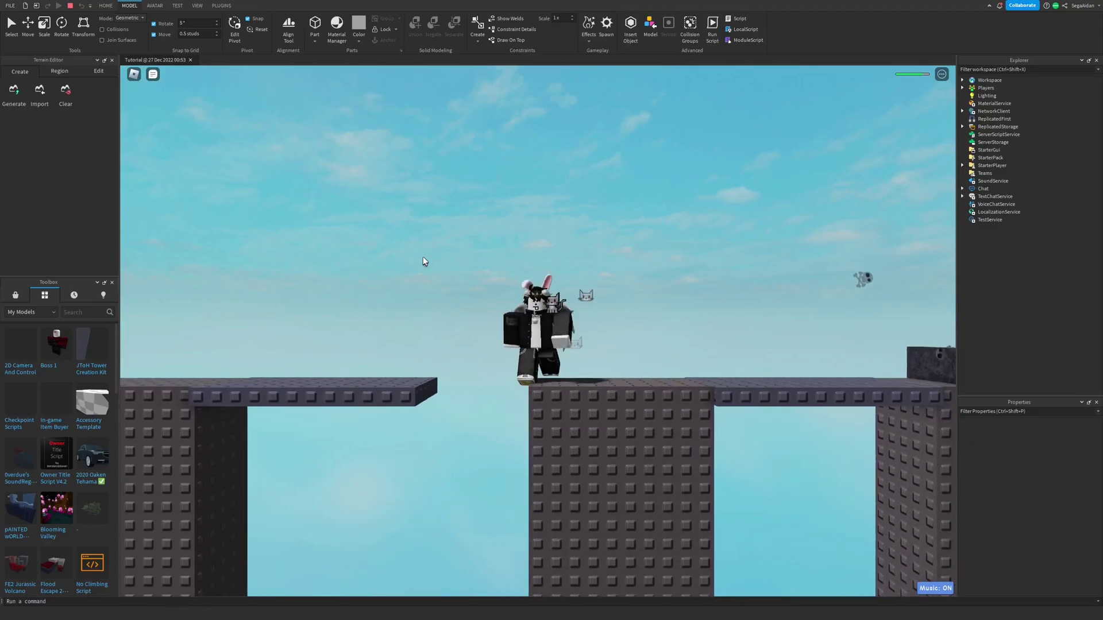
key(space)
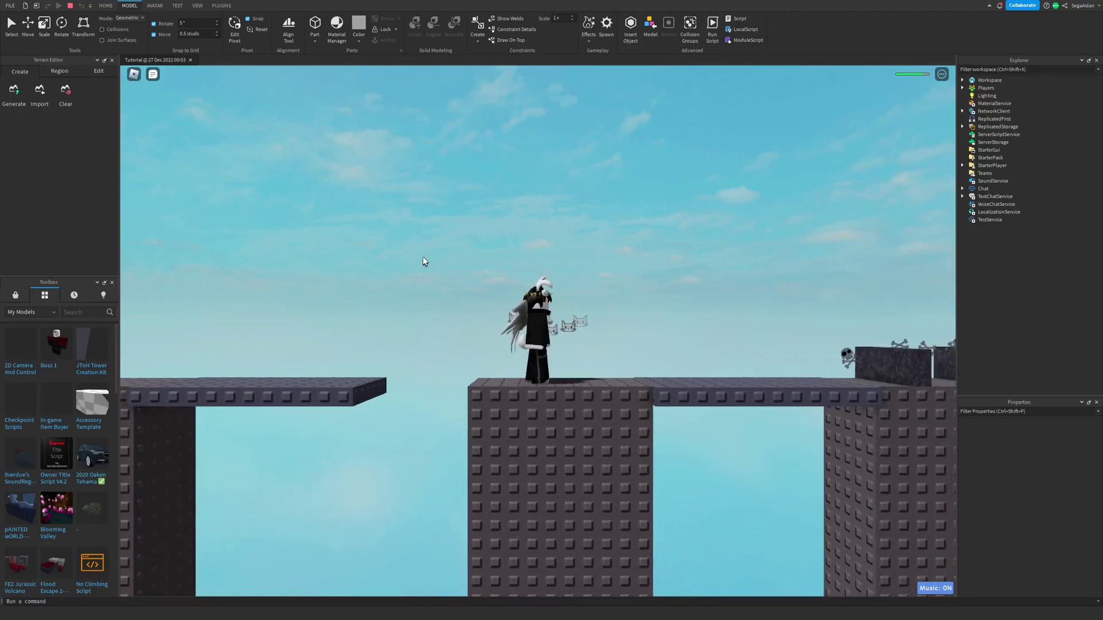
Replay the final section from the gap pillar over the bridge, upright kill bricks and raised slab, and stop the playtest.
key(d)
key(space)
key(d)
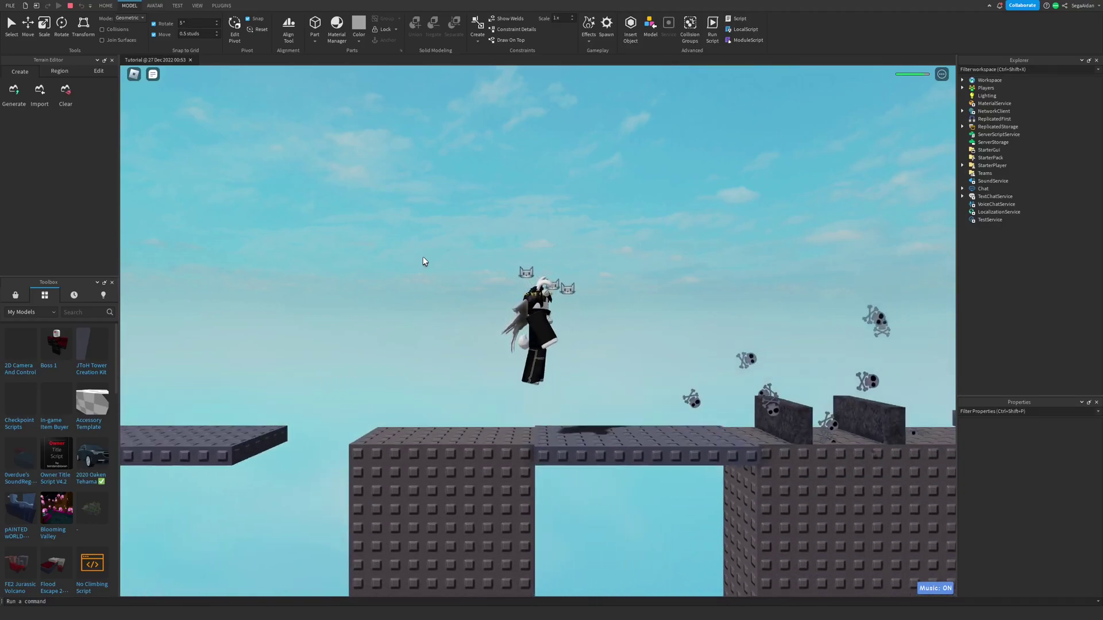
key(space)
key(d)
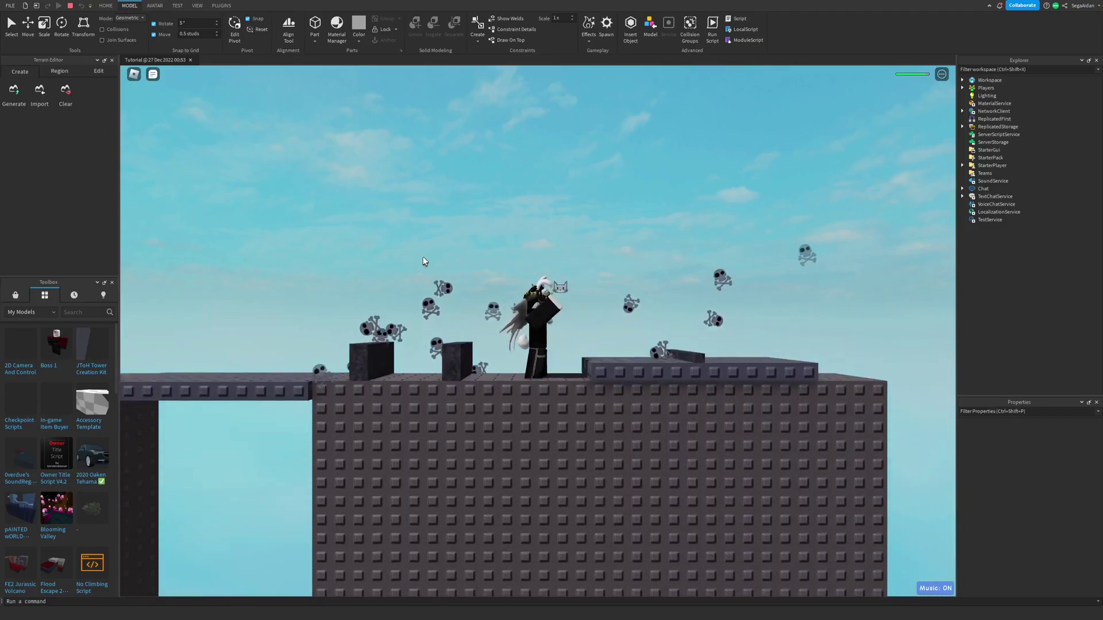
key(space)
key(d)
key(space)
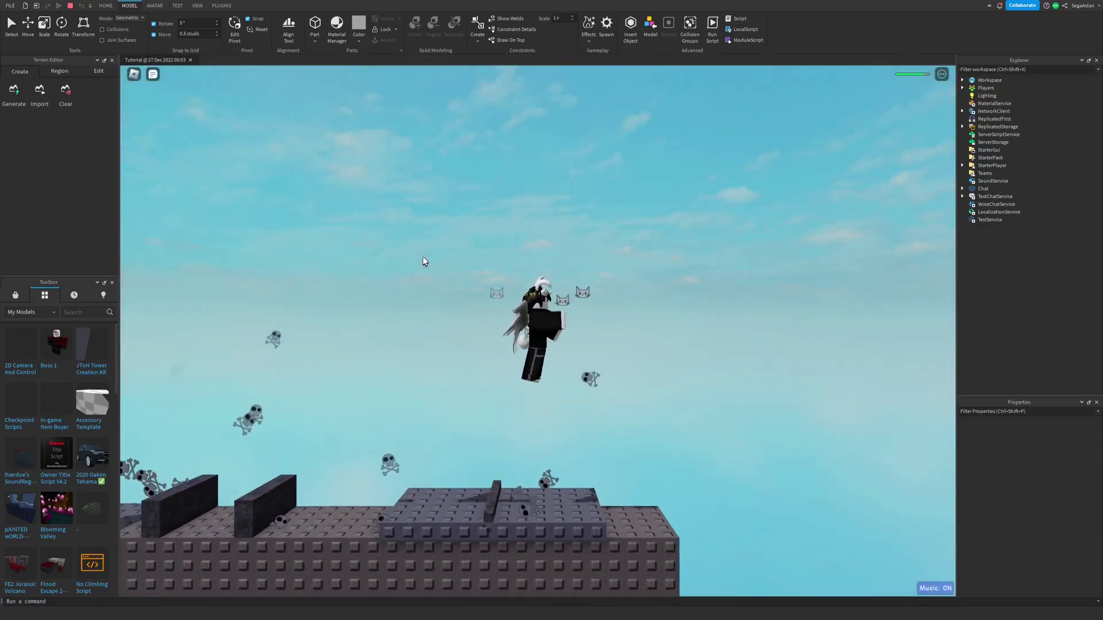
key(shift+F5)
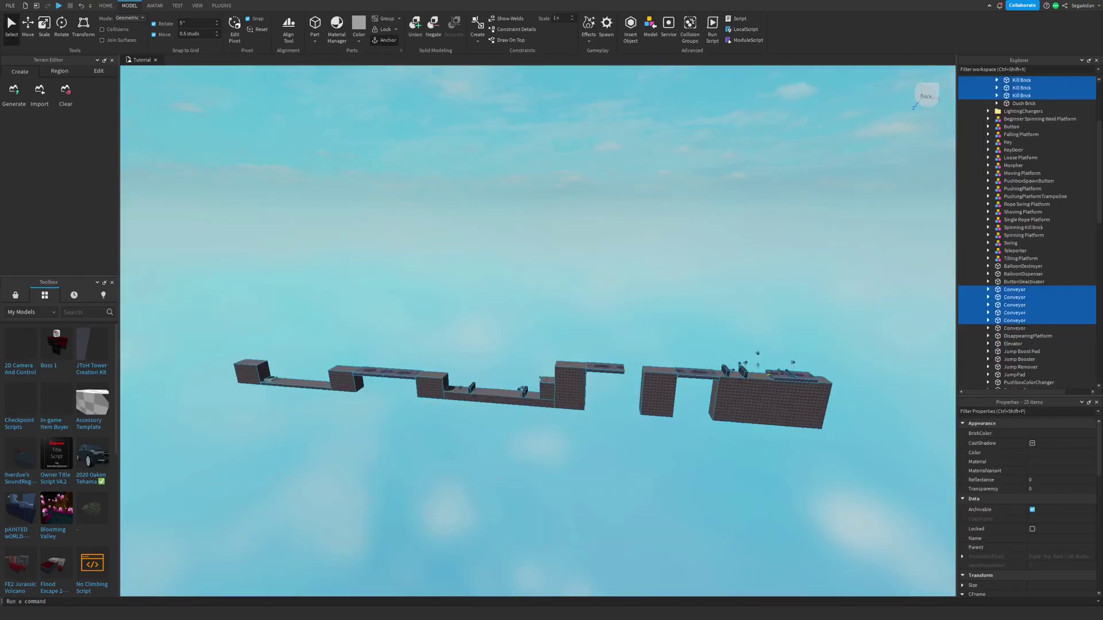
Examine the complete obstacle course from a distance, box-selecting all its parts and clearing the selection.
click(538, 259)
key(w)
right_drag(537, 259, 494, 236)
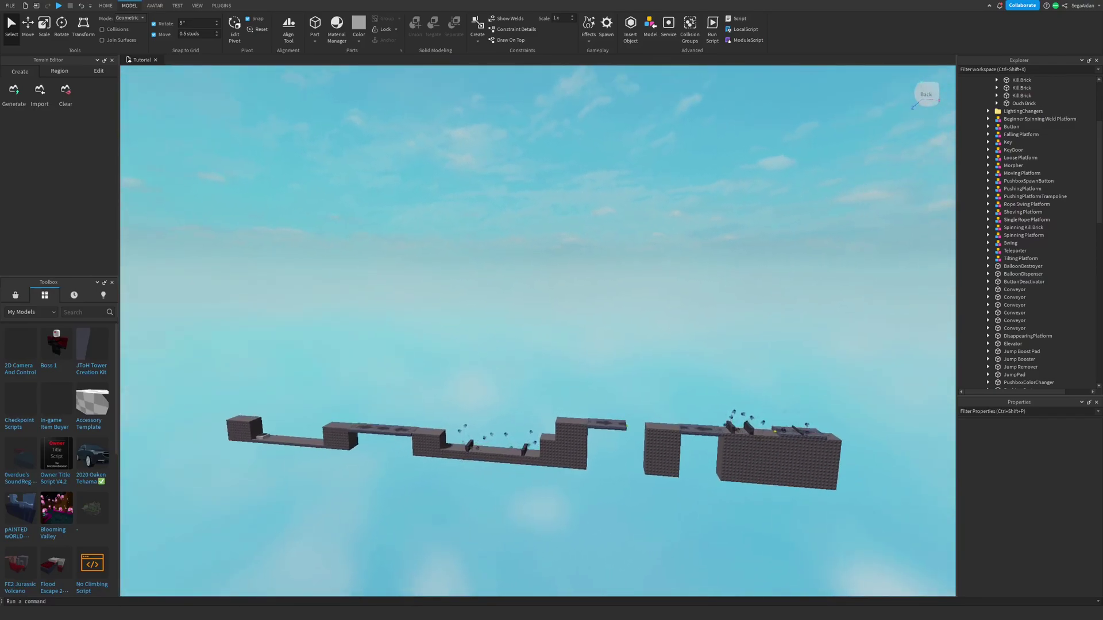
drag(885, 481, 196, 374)
drag(893, 522, 145, 353)
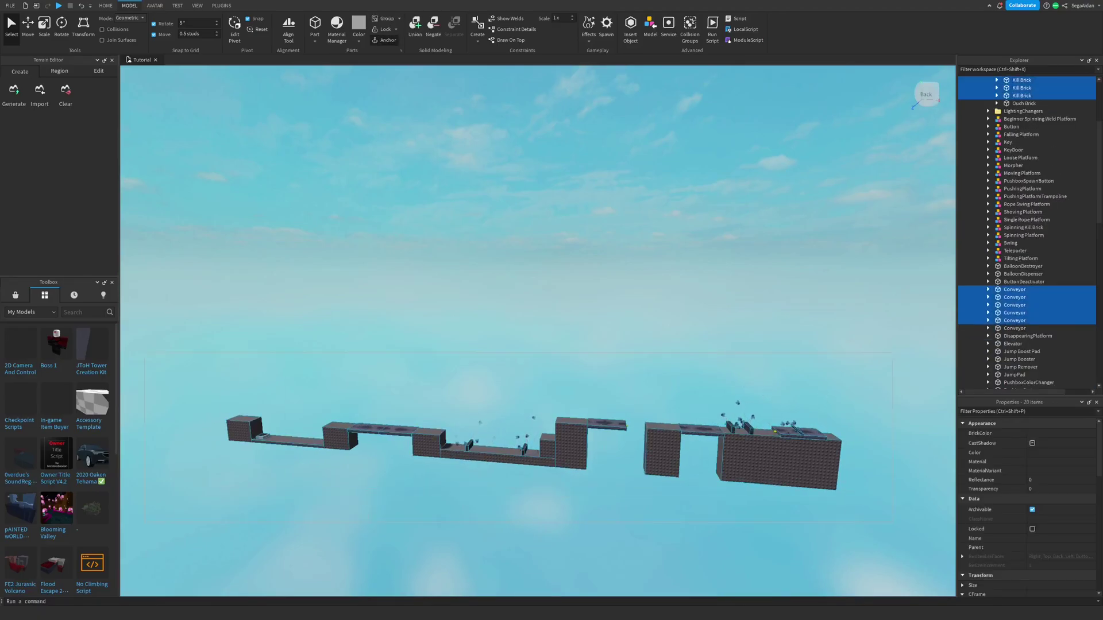
click(191, 326)
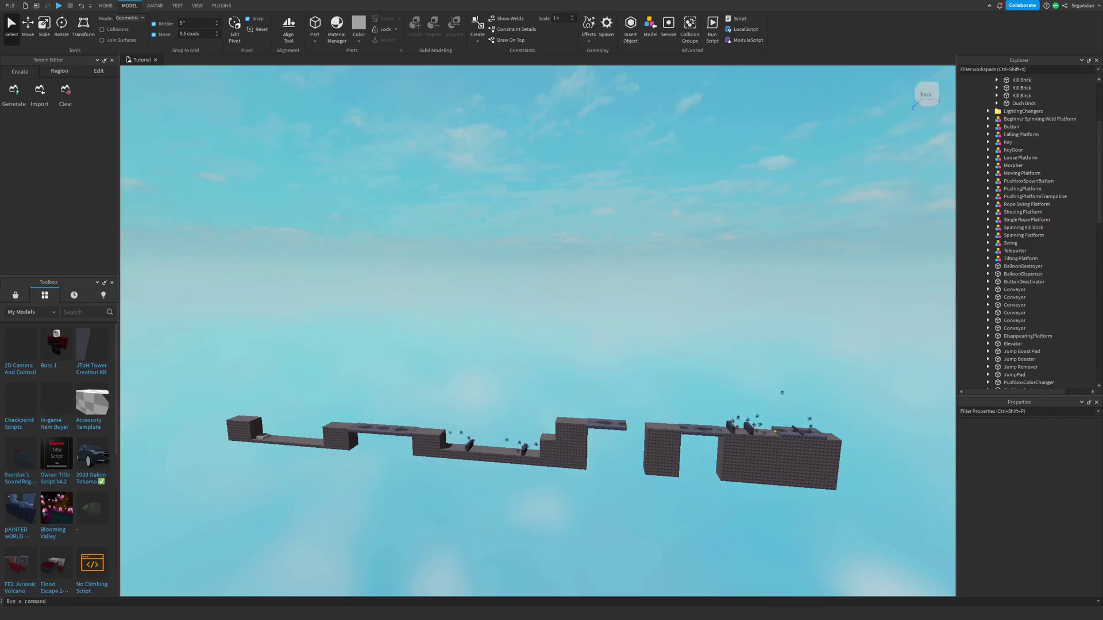
scroll(1028, 232, down, 8)
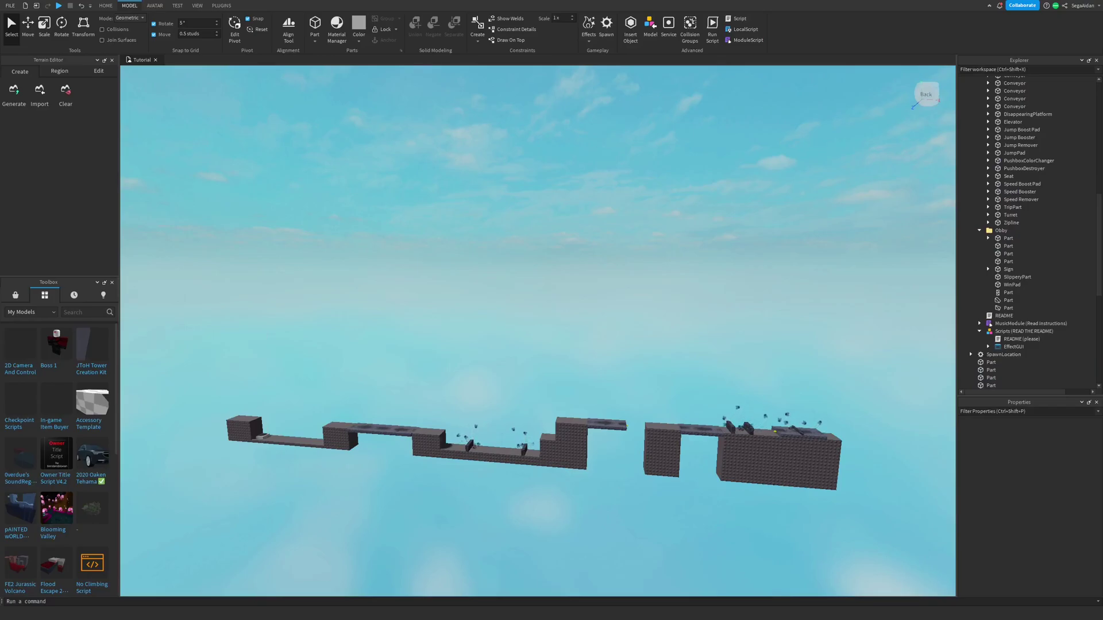
drag(190, 368, 888, 528)
click(887, 528)
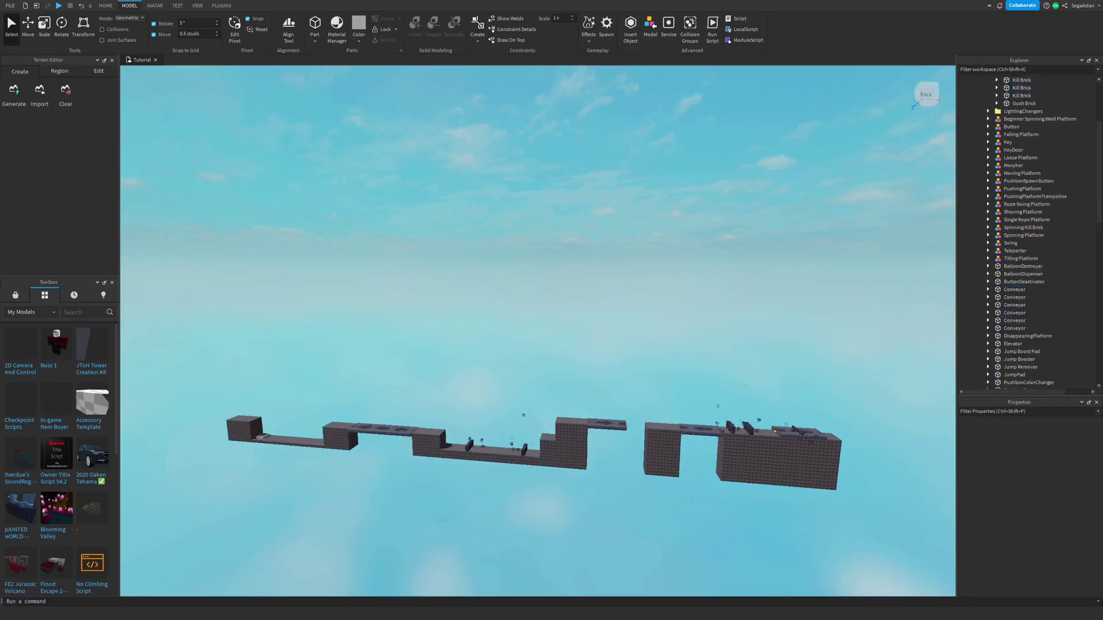